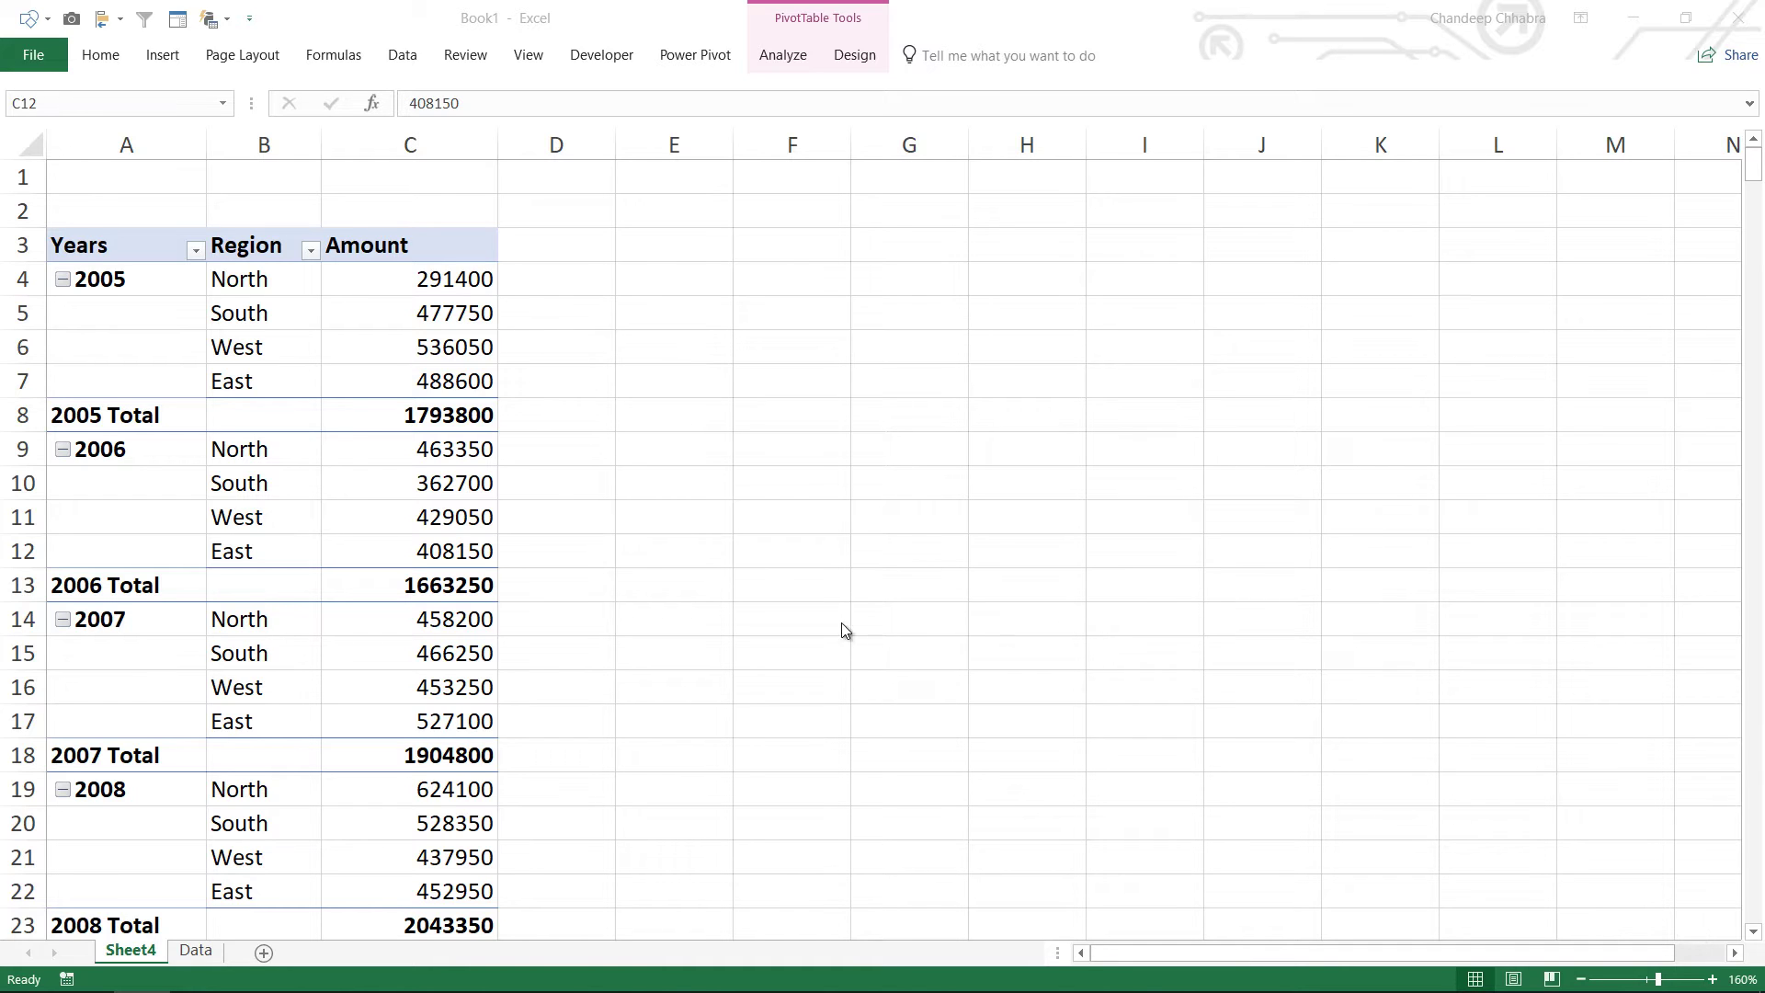
# Add the Customer field as a slicer and place it beside the pivot table.
pyautogui.hotkey('alt', 'Tab')
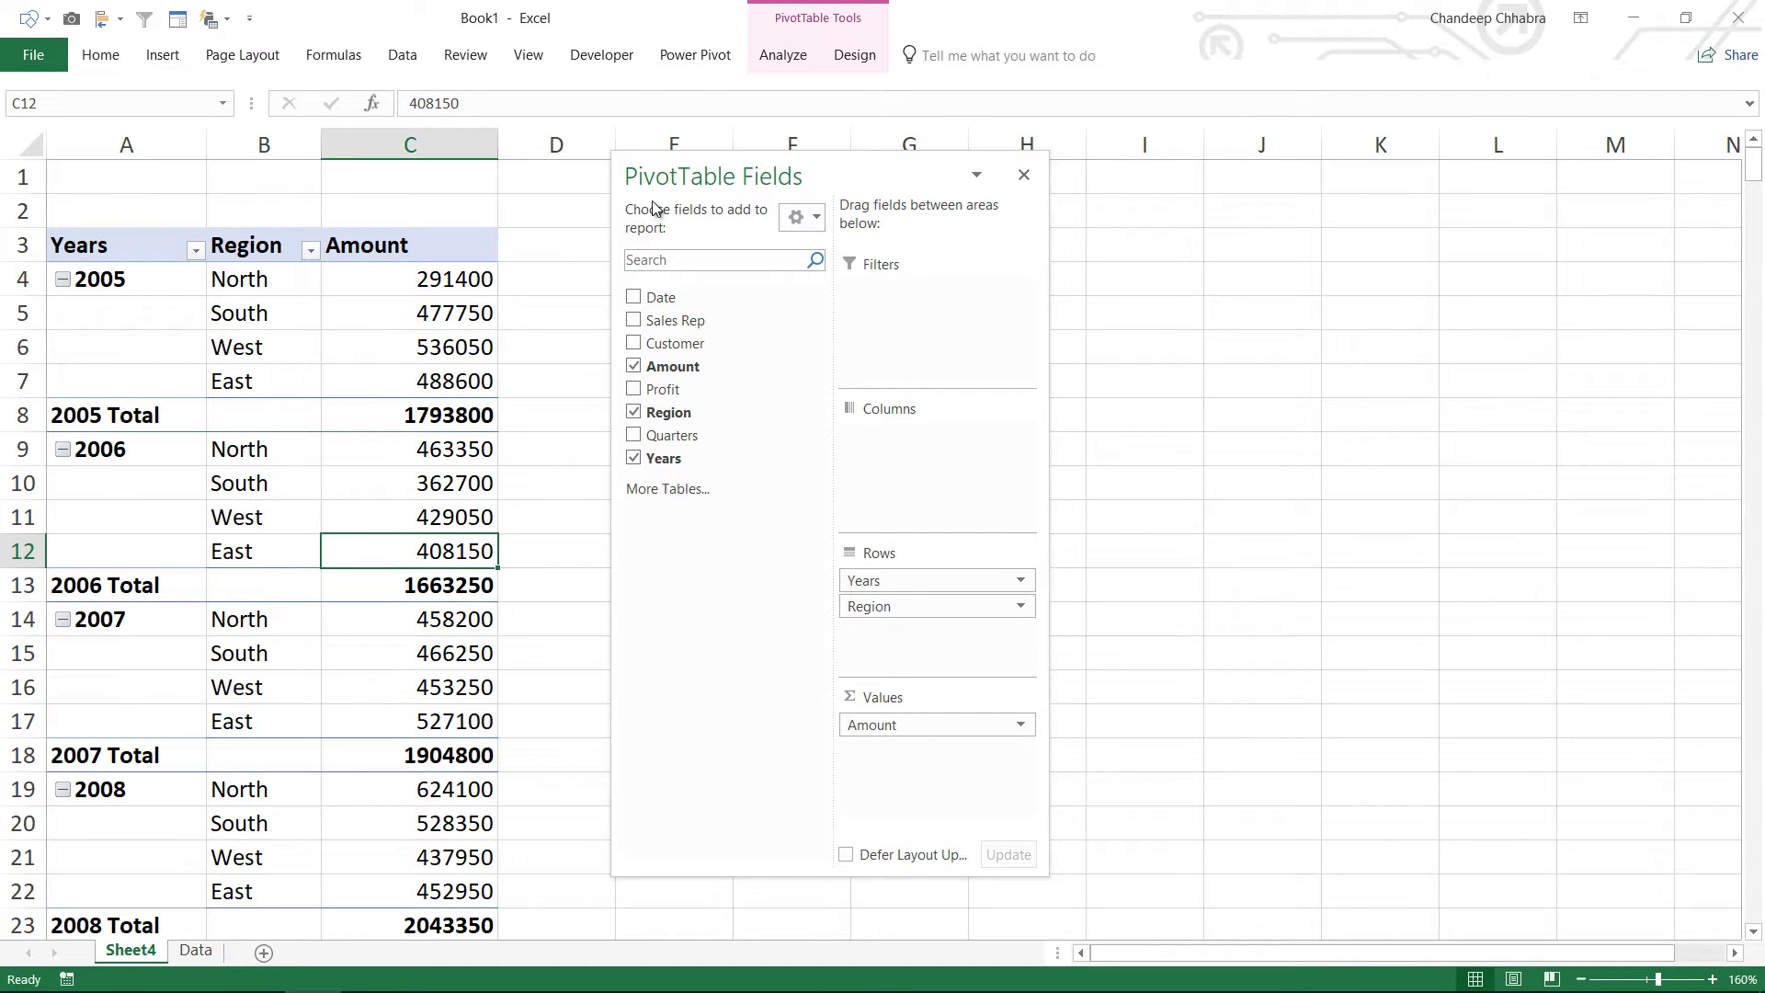
pyautogui.rightClick(681, 344)
pyautogui.click(761, 477)
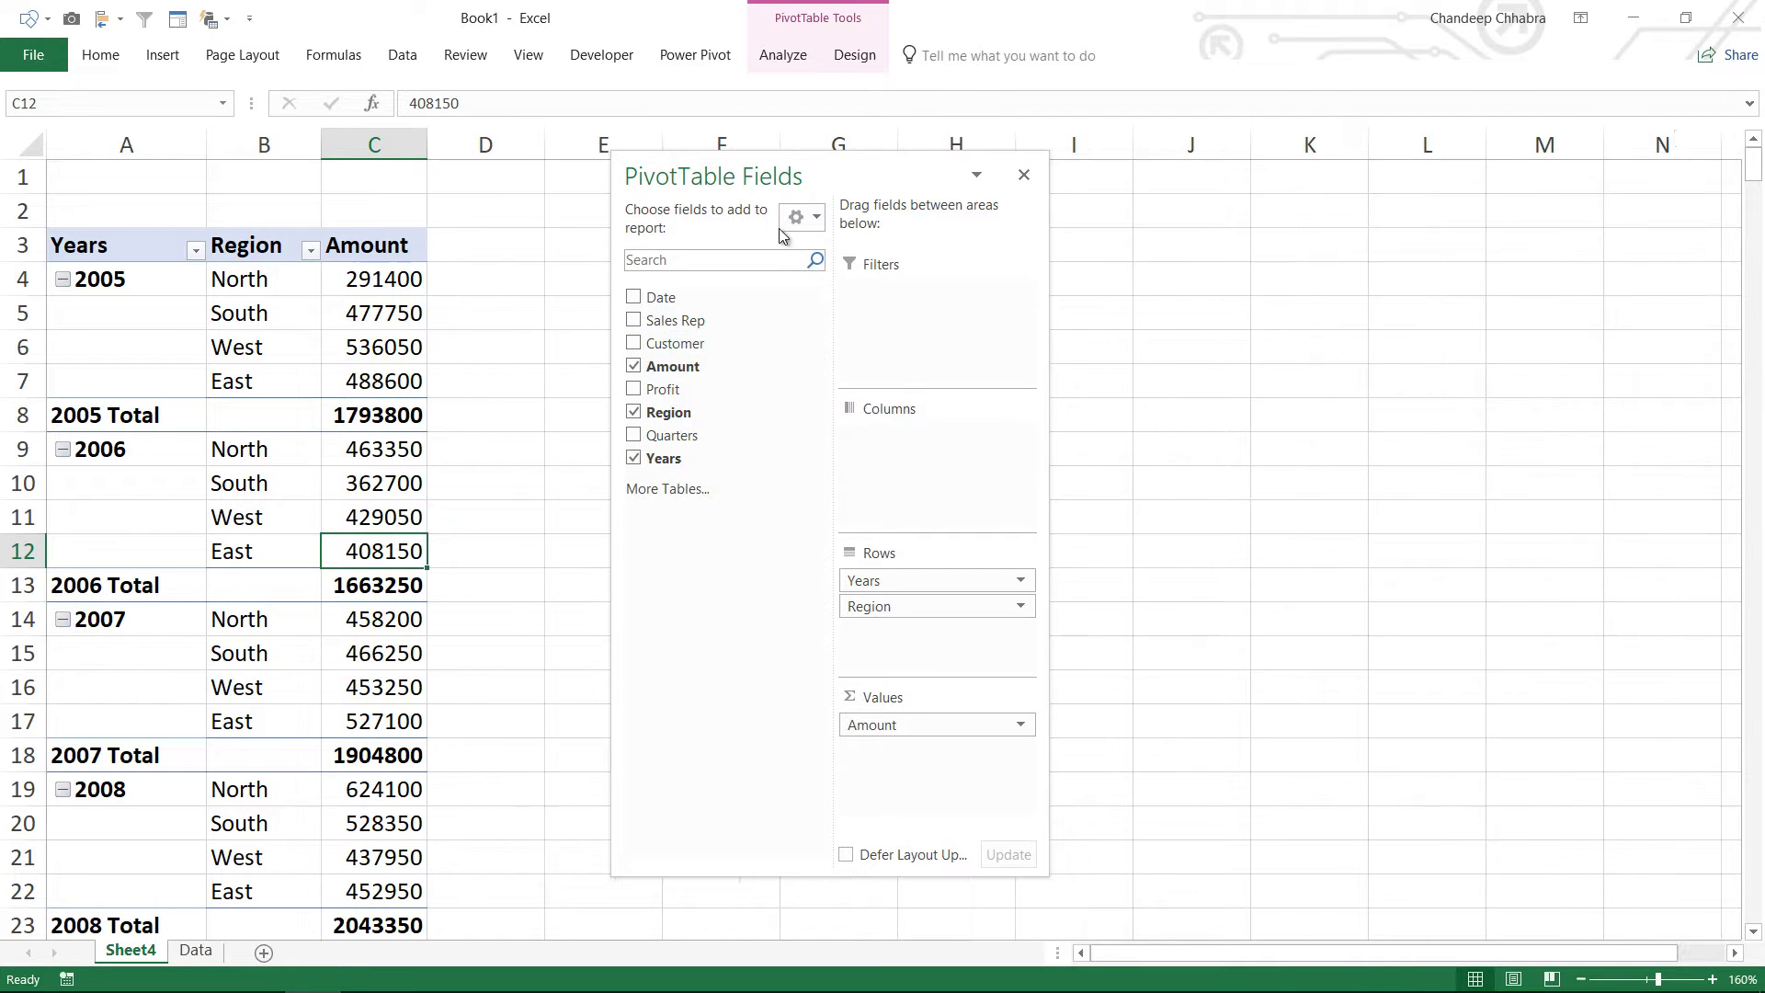
pyautogui.moveTo(827, 336); pyautogui.dragTo(669, 253)
# Try Good Fly, India Trotters, Data Tronics and Boston Consultants, then clear the slicer filter.
pyautogui.click(644, 400)
pyautogui.click(652, 449)
pyautogui.click(669, 351)
pyautogui.click(665, 303)
pyautogui.click(832, 248)
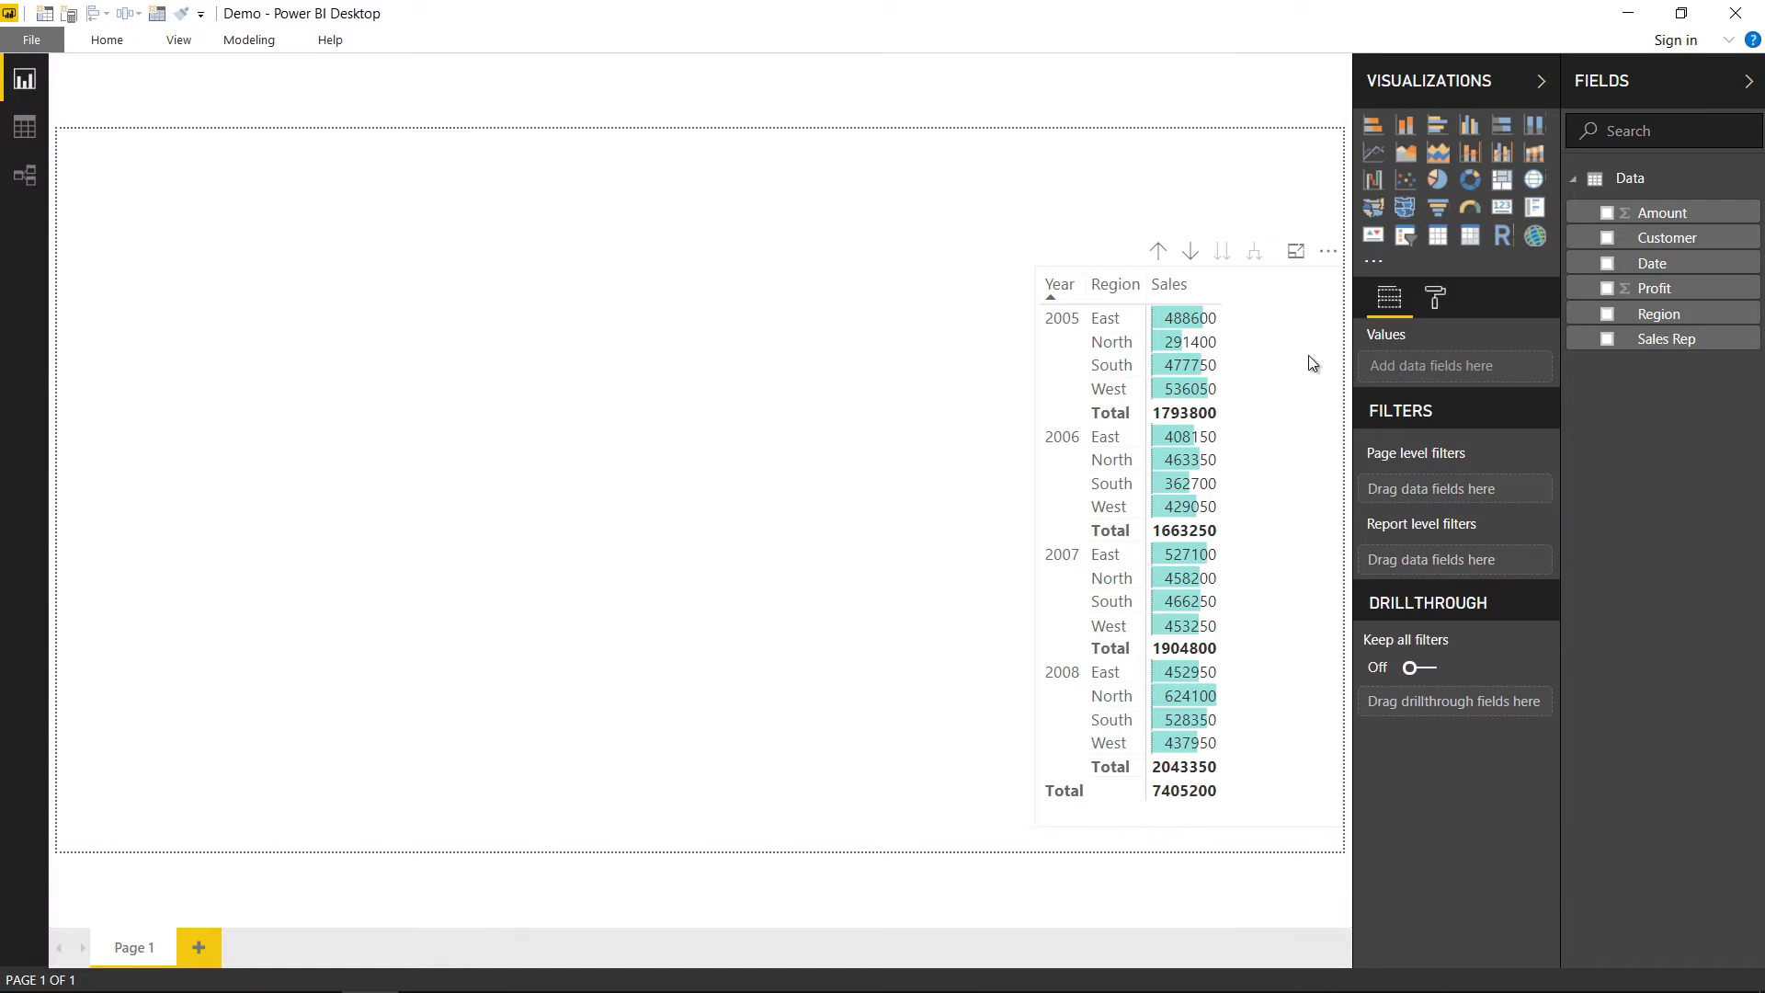
# Add an empty Slicer visual and position it left of the Year/Region matrix.
pyautogui.click(1285, 305)
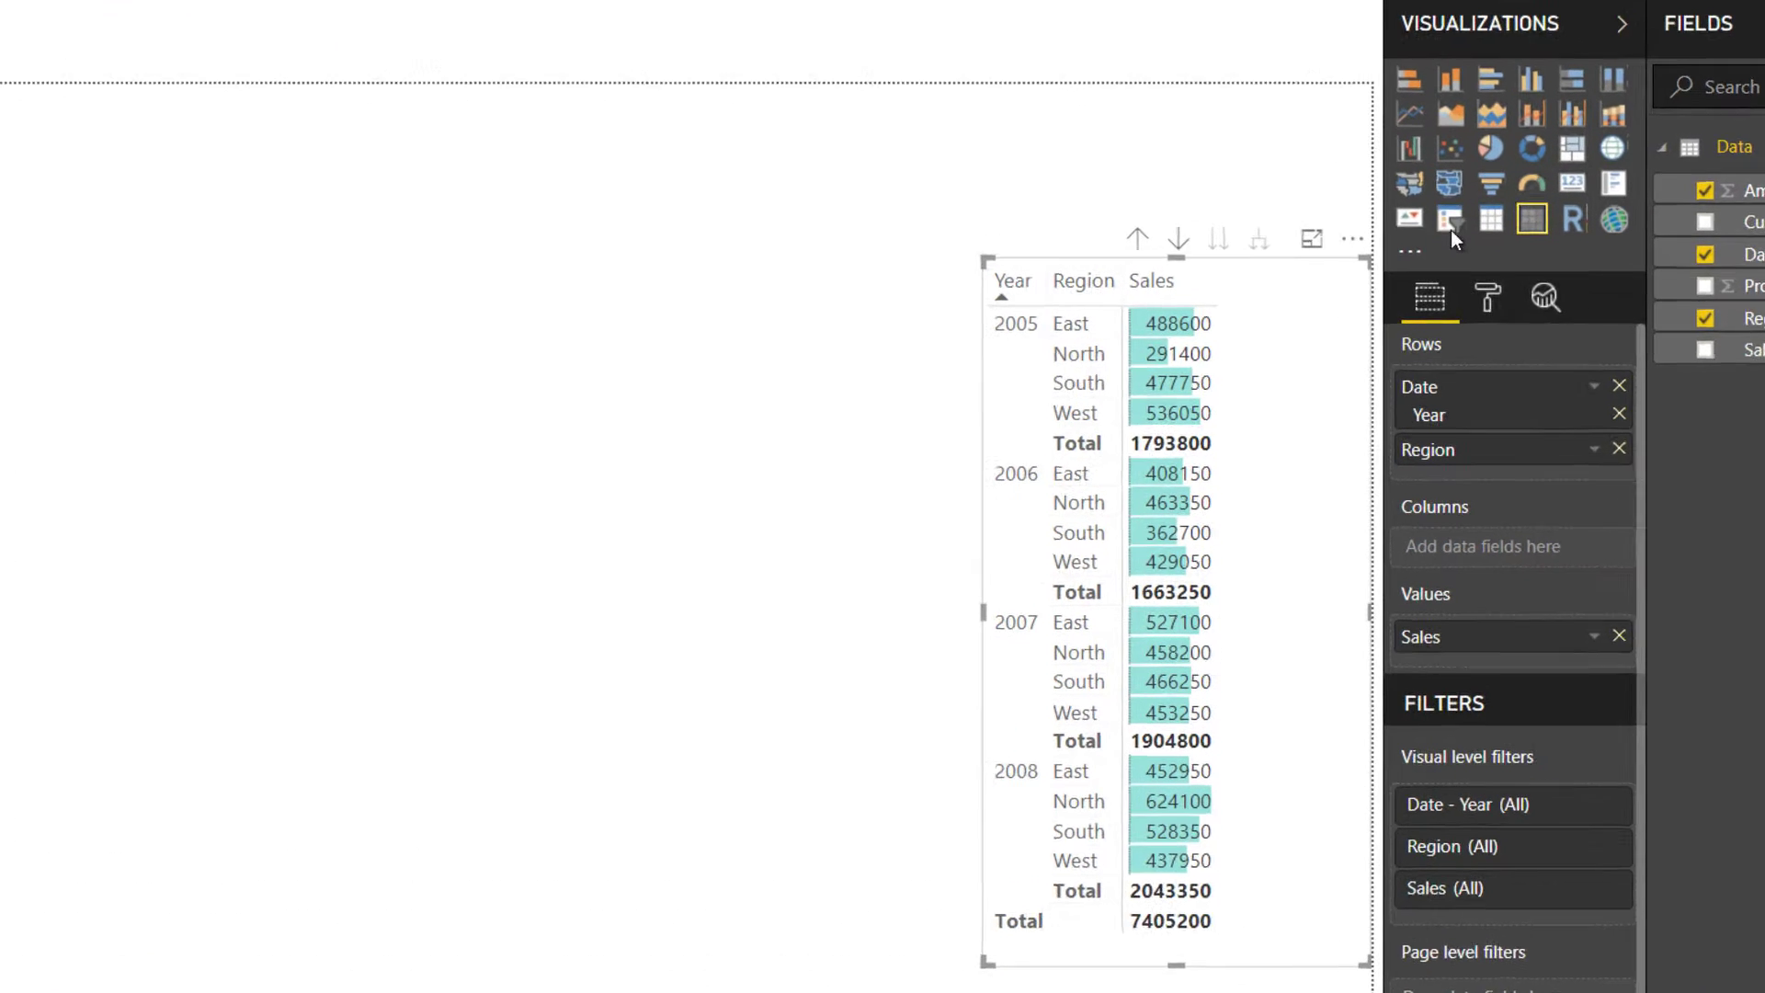
pyautogui.click(1091, 227)
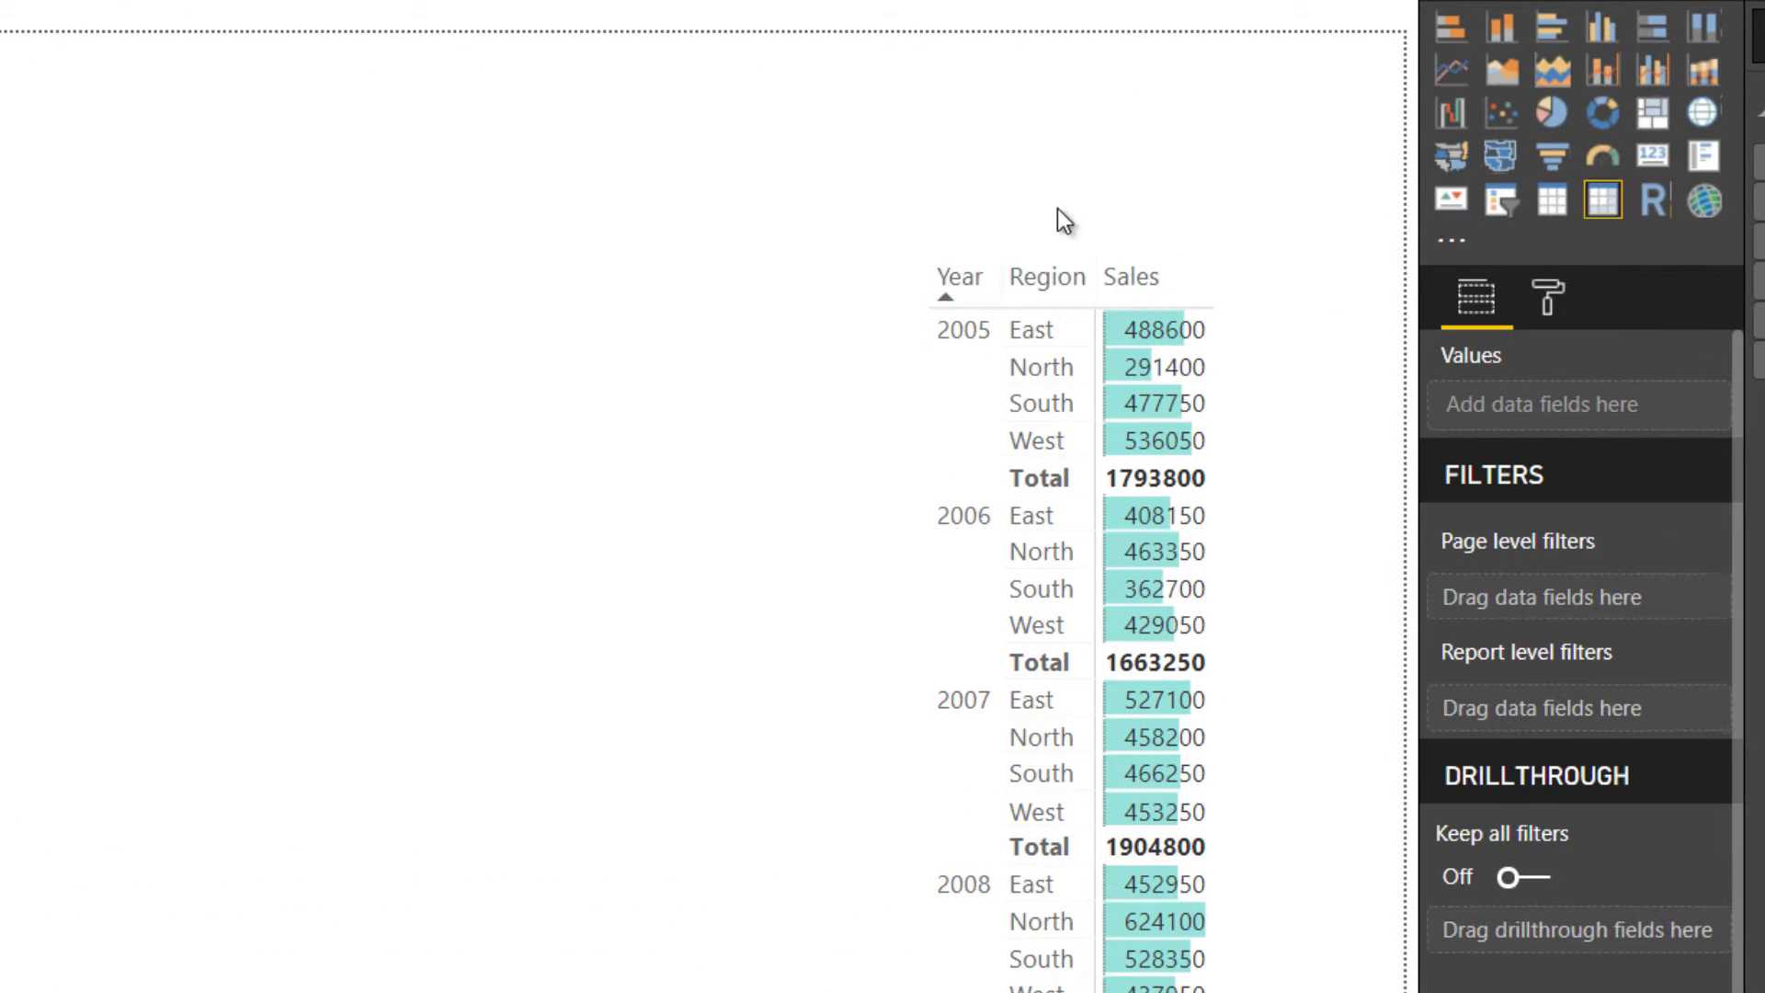
pyautogui.click(1486, 198)
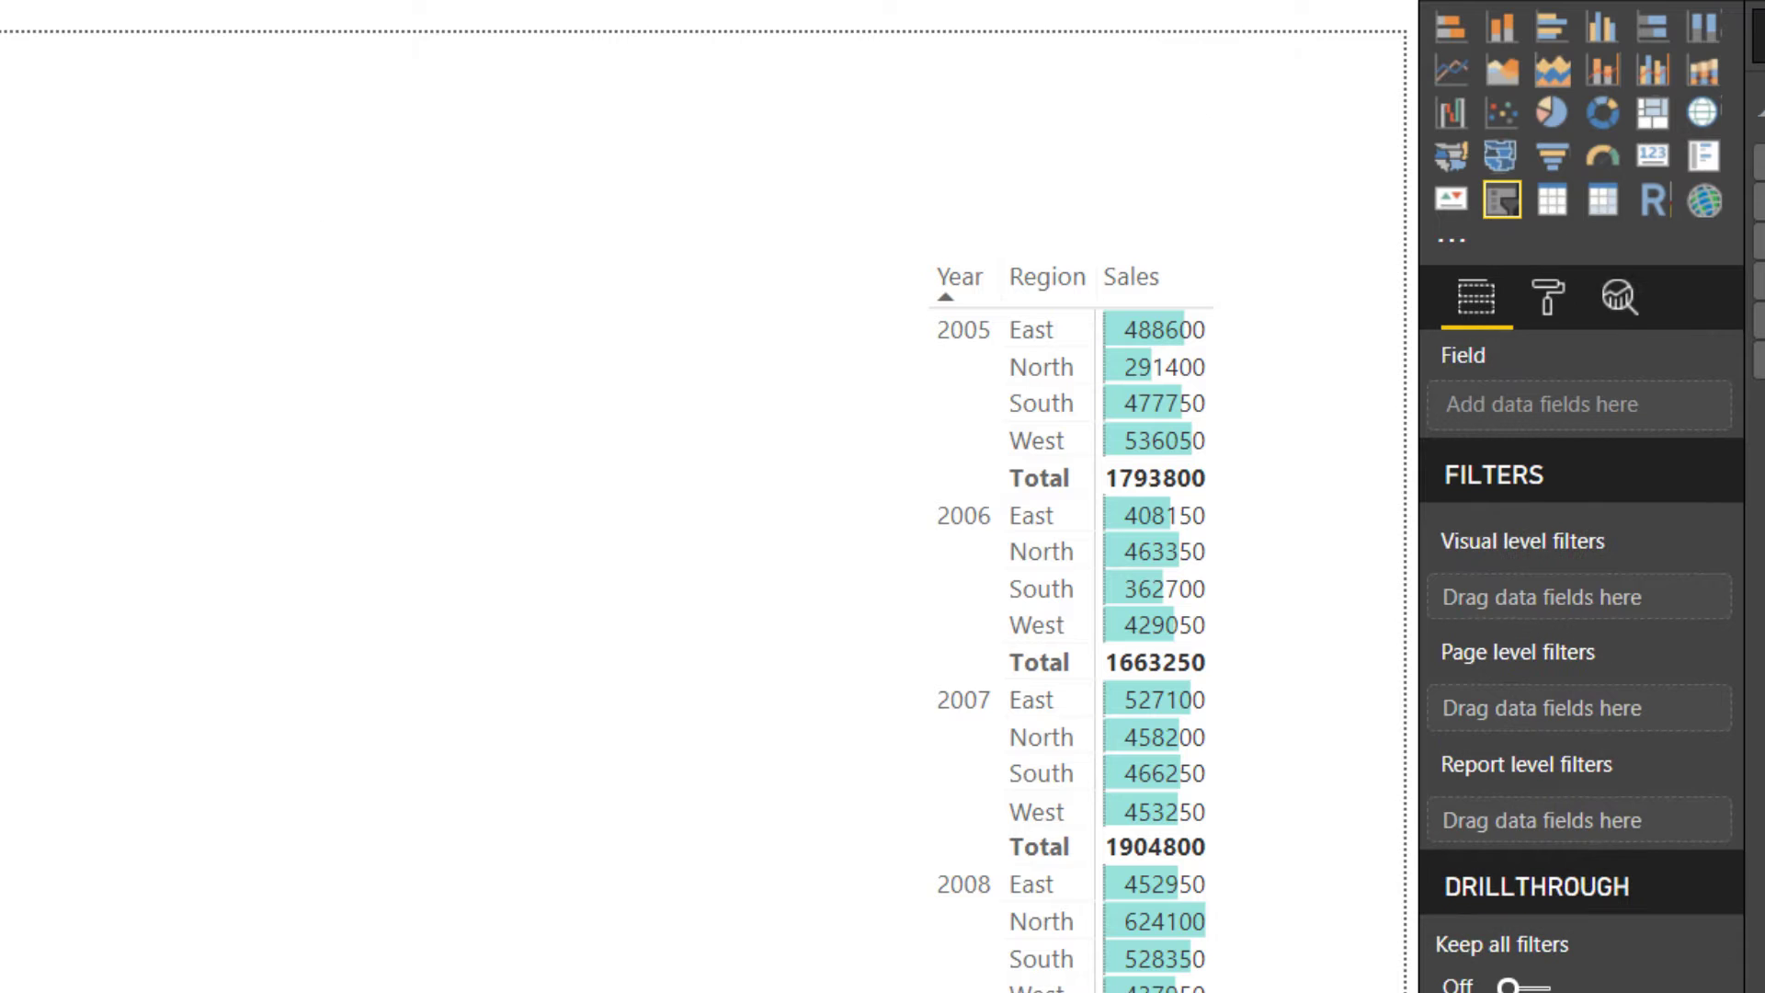
pyautogui.moveTo(275, 240); pyautogui.dragTo(504, 189)
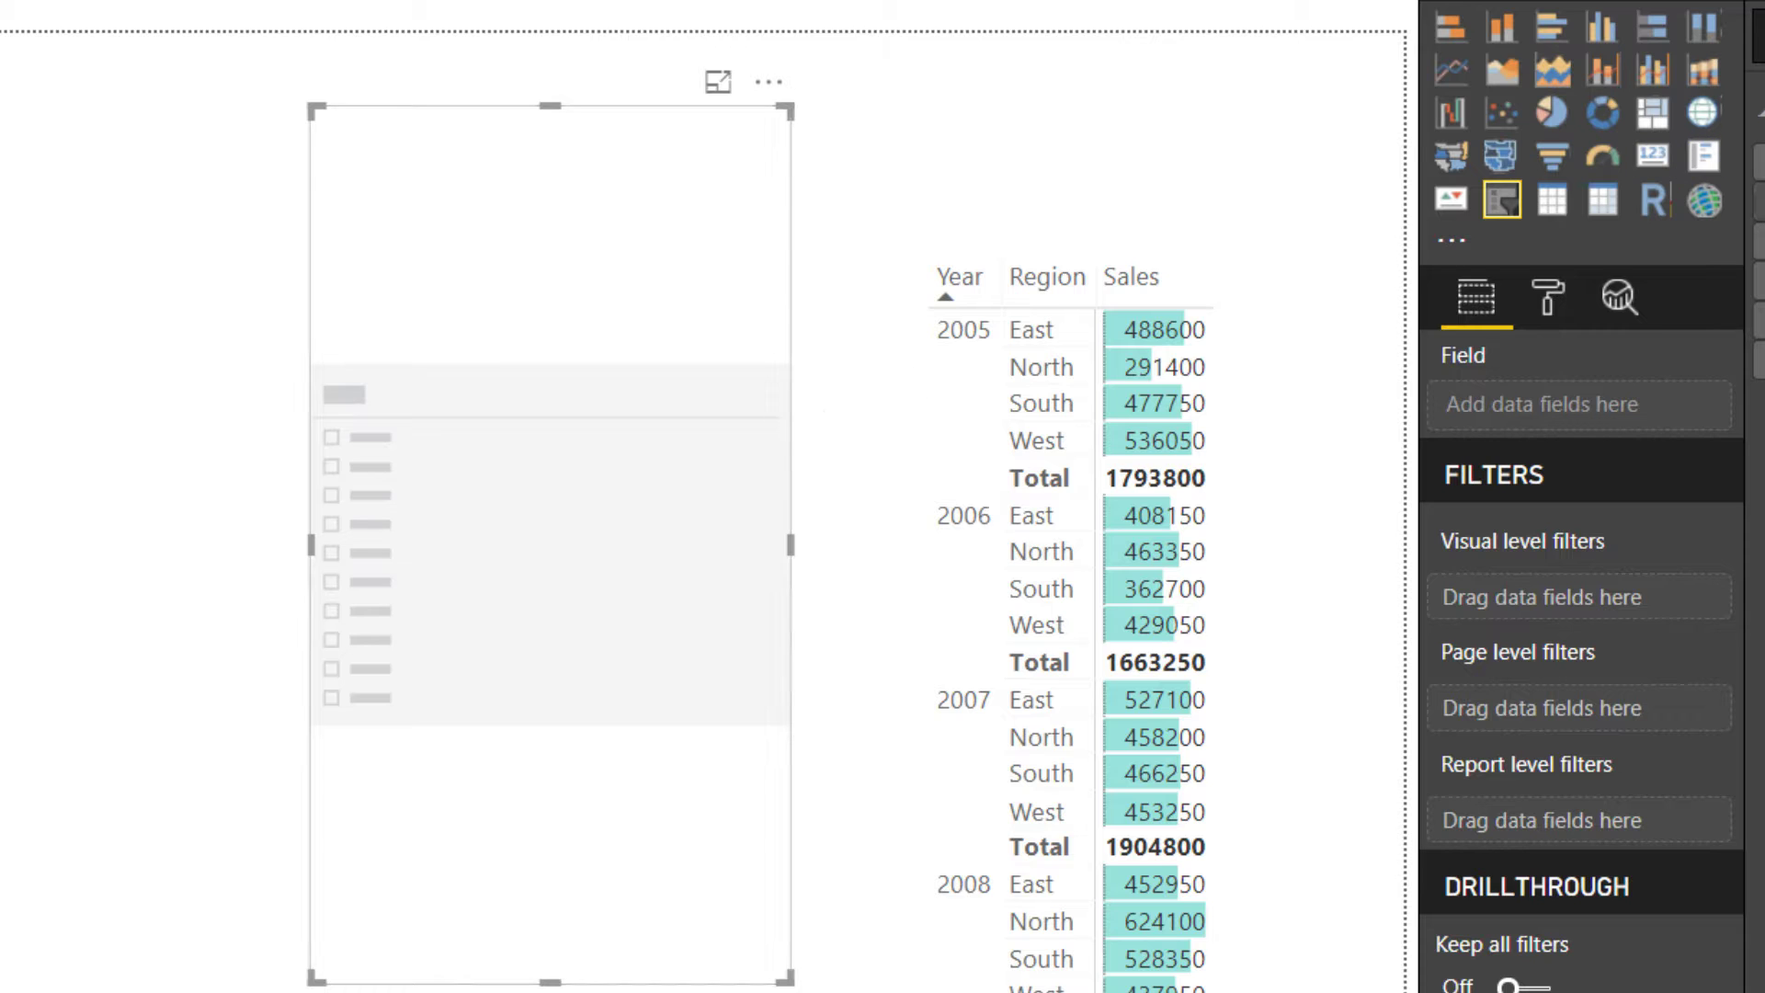
# Assign Customer to the slicer and test Good Fly, India Trotters and MNTL on the matrix.
pyautogui.moveTo(1758, 230); pyautogui.dragTo(1617, 416)
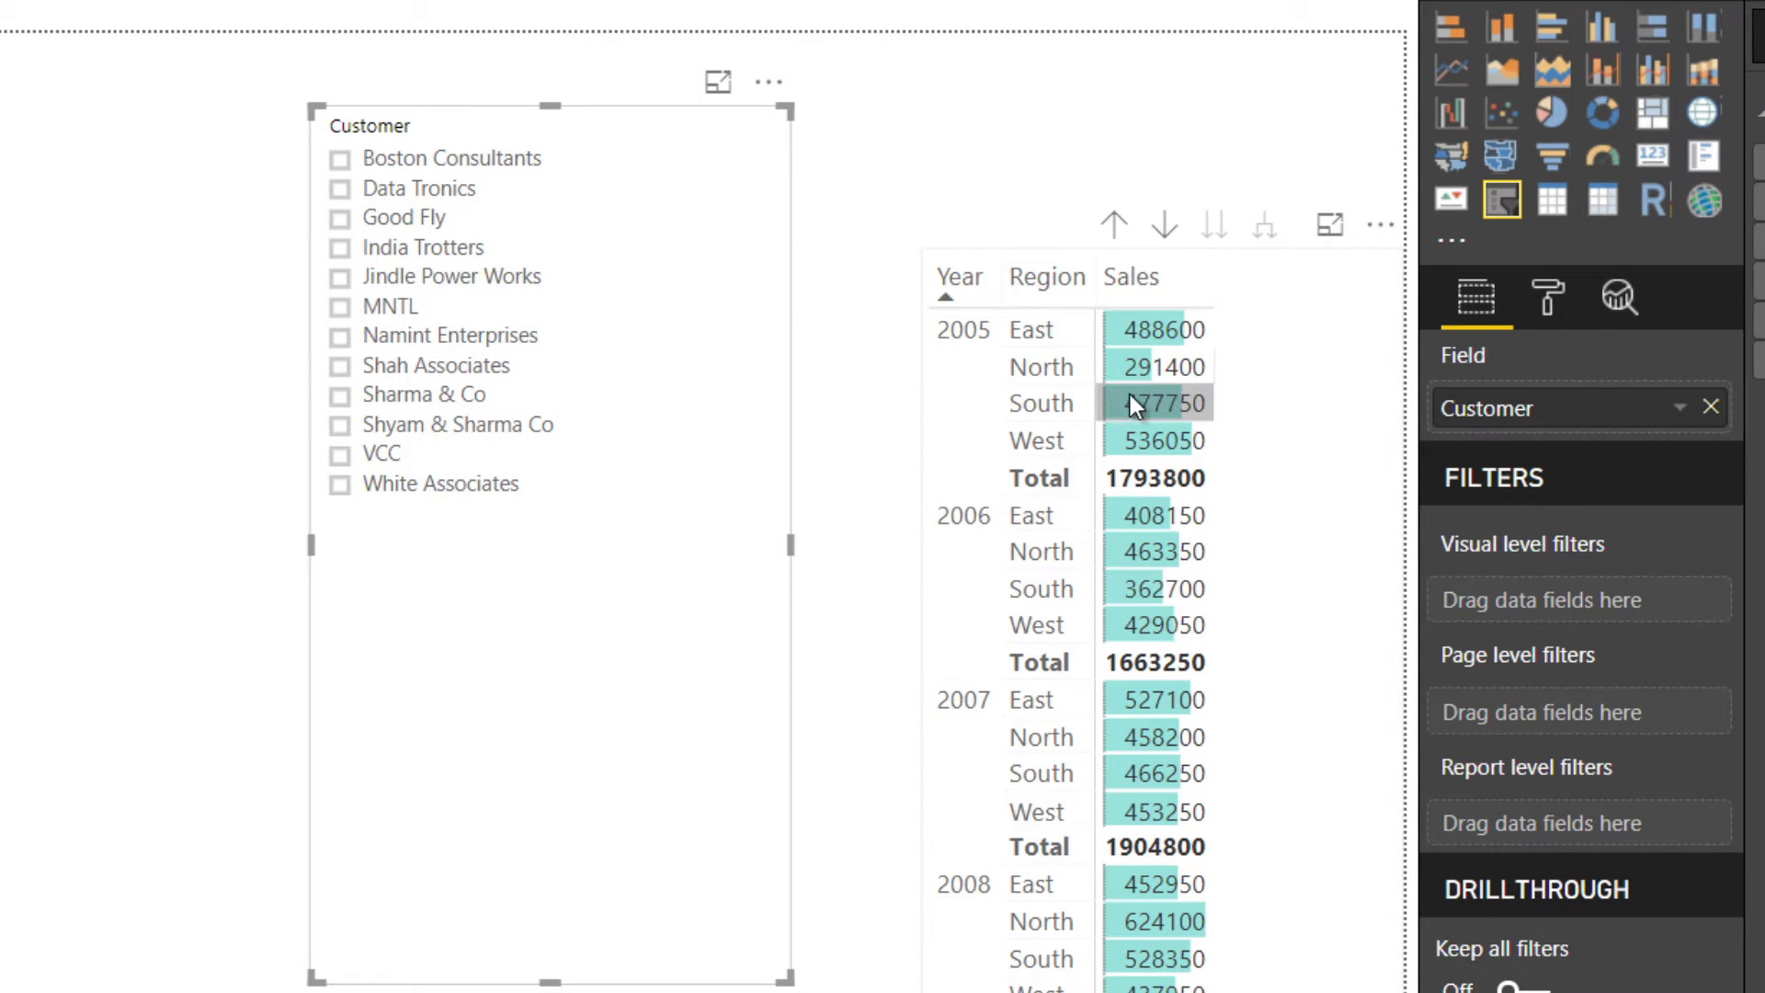
pyautogui.click(387, 228)
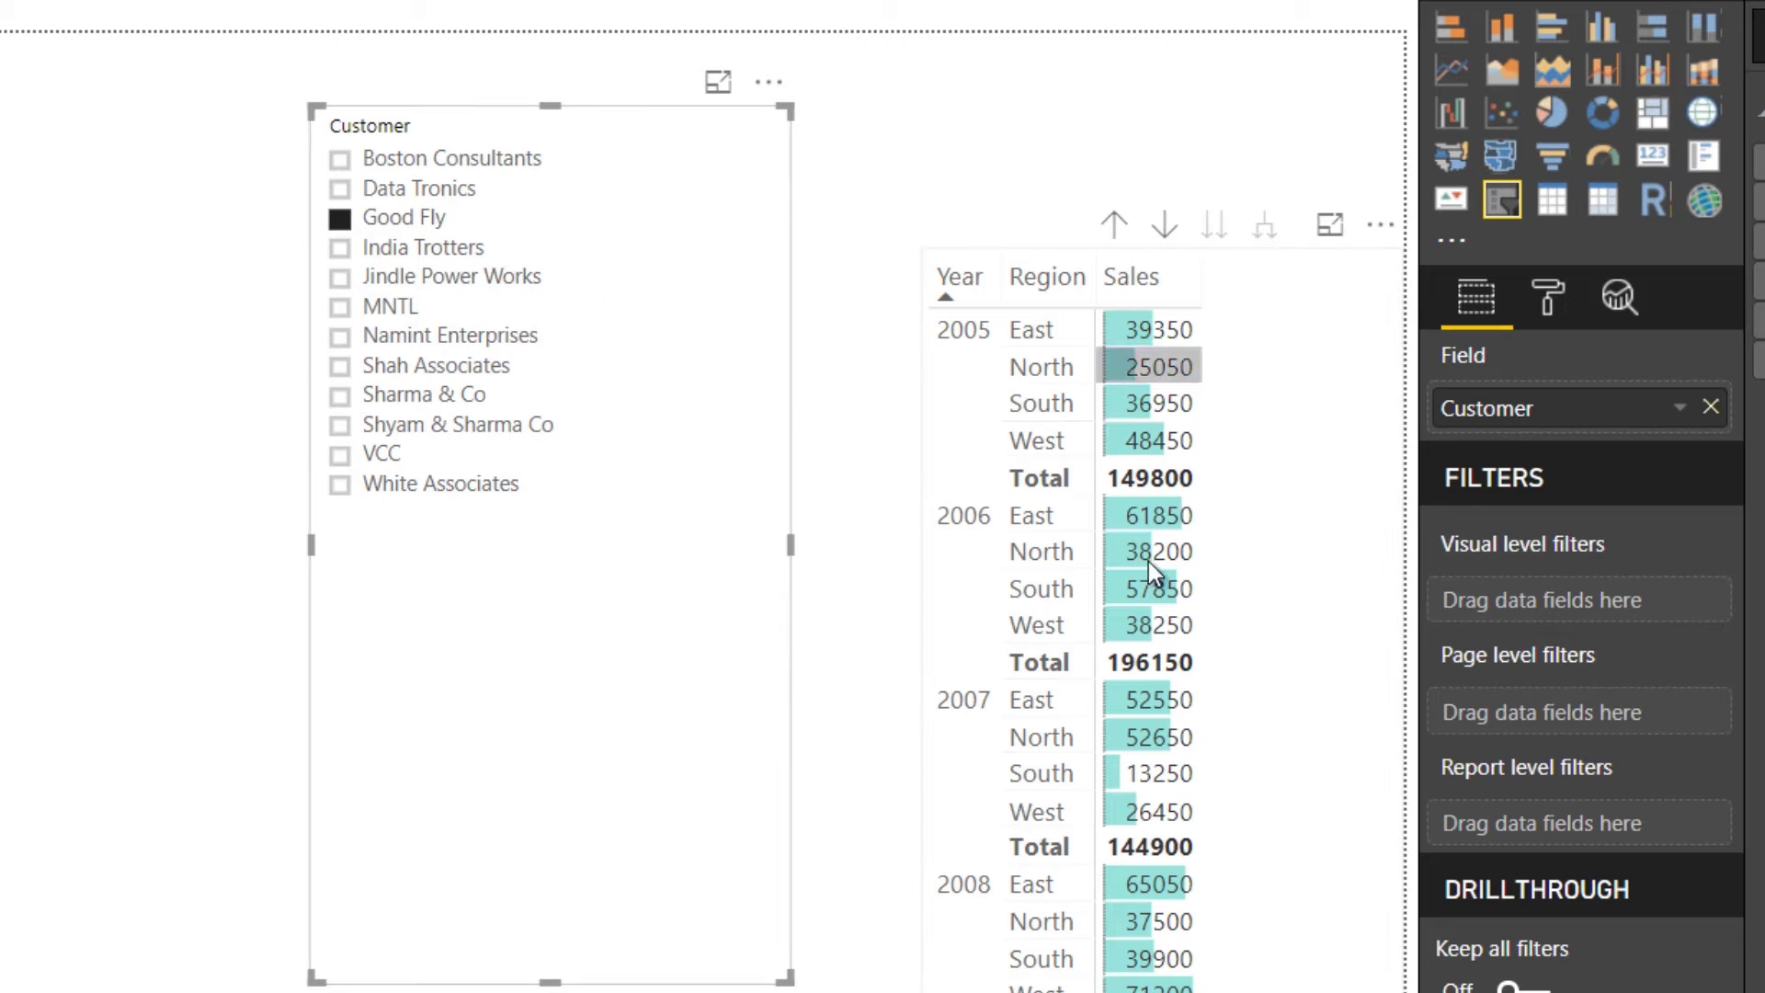
pyautogui.click(439, 254)
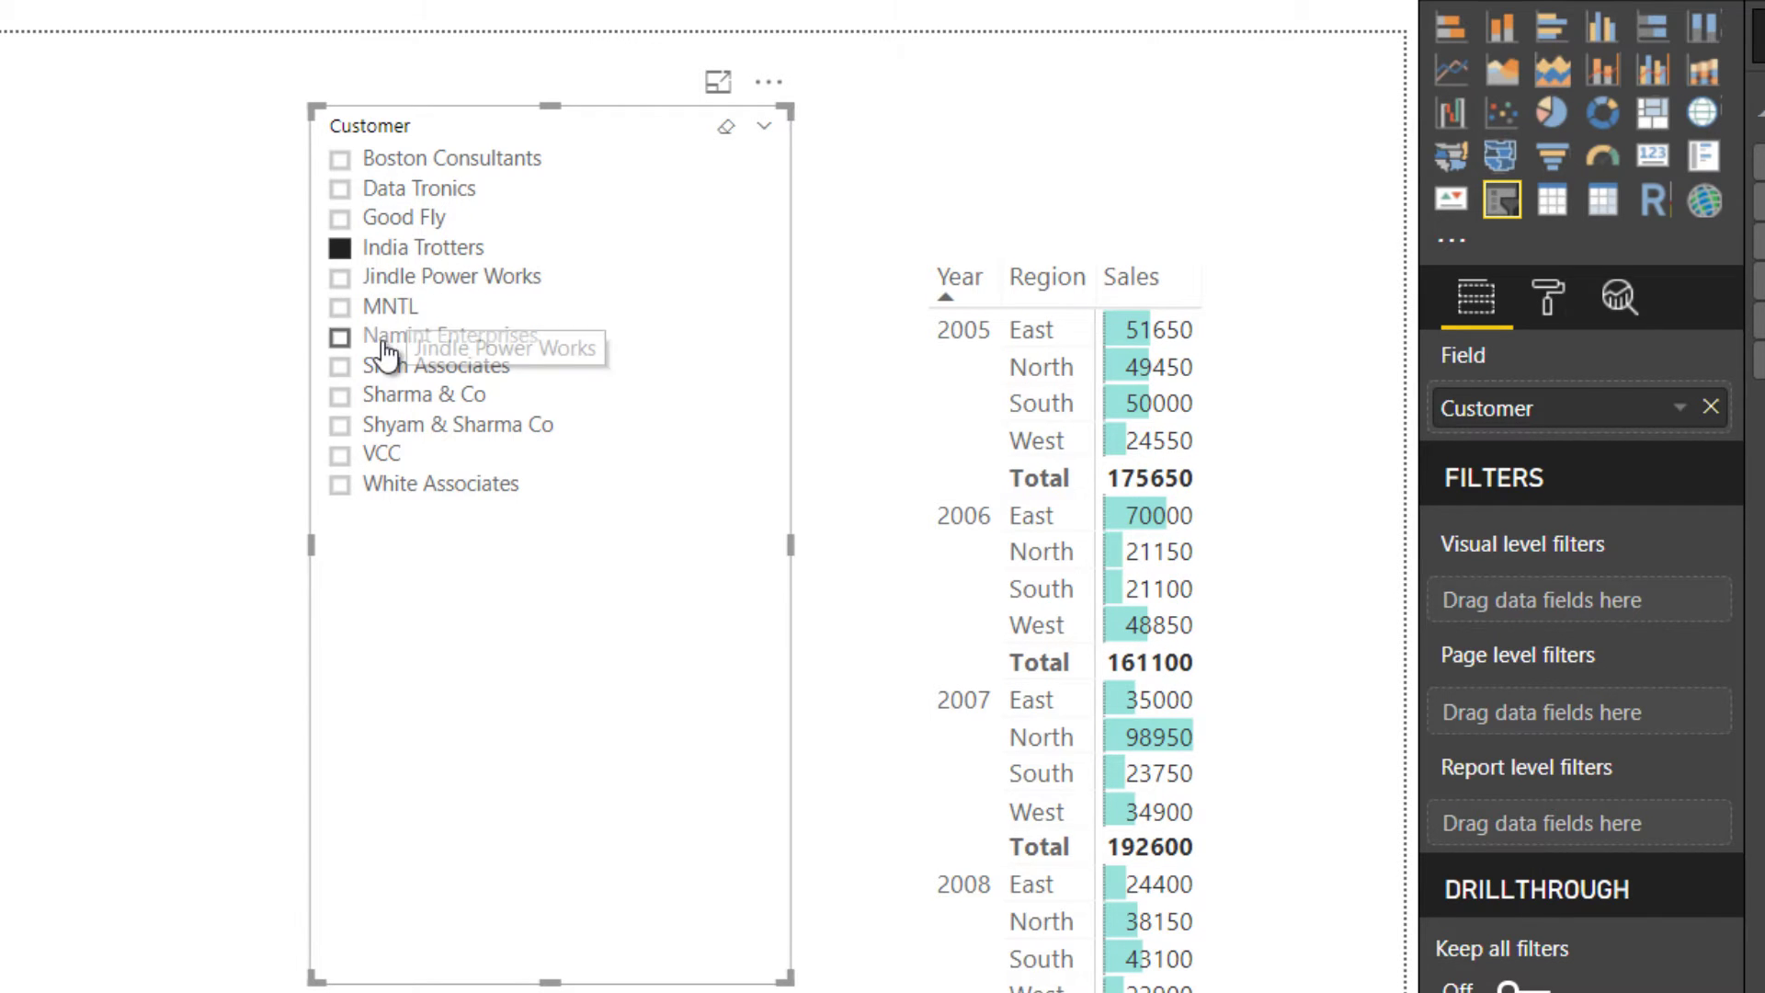
pyautogui.click(376, 309)
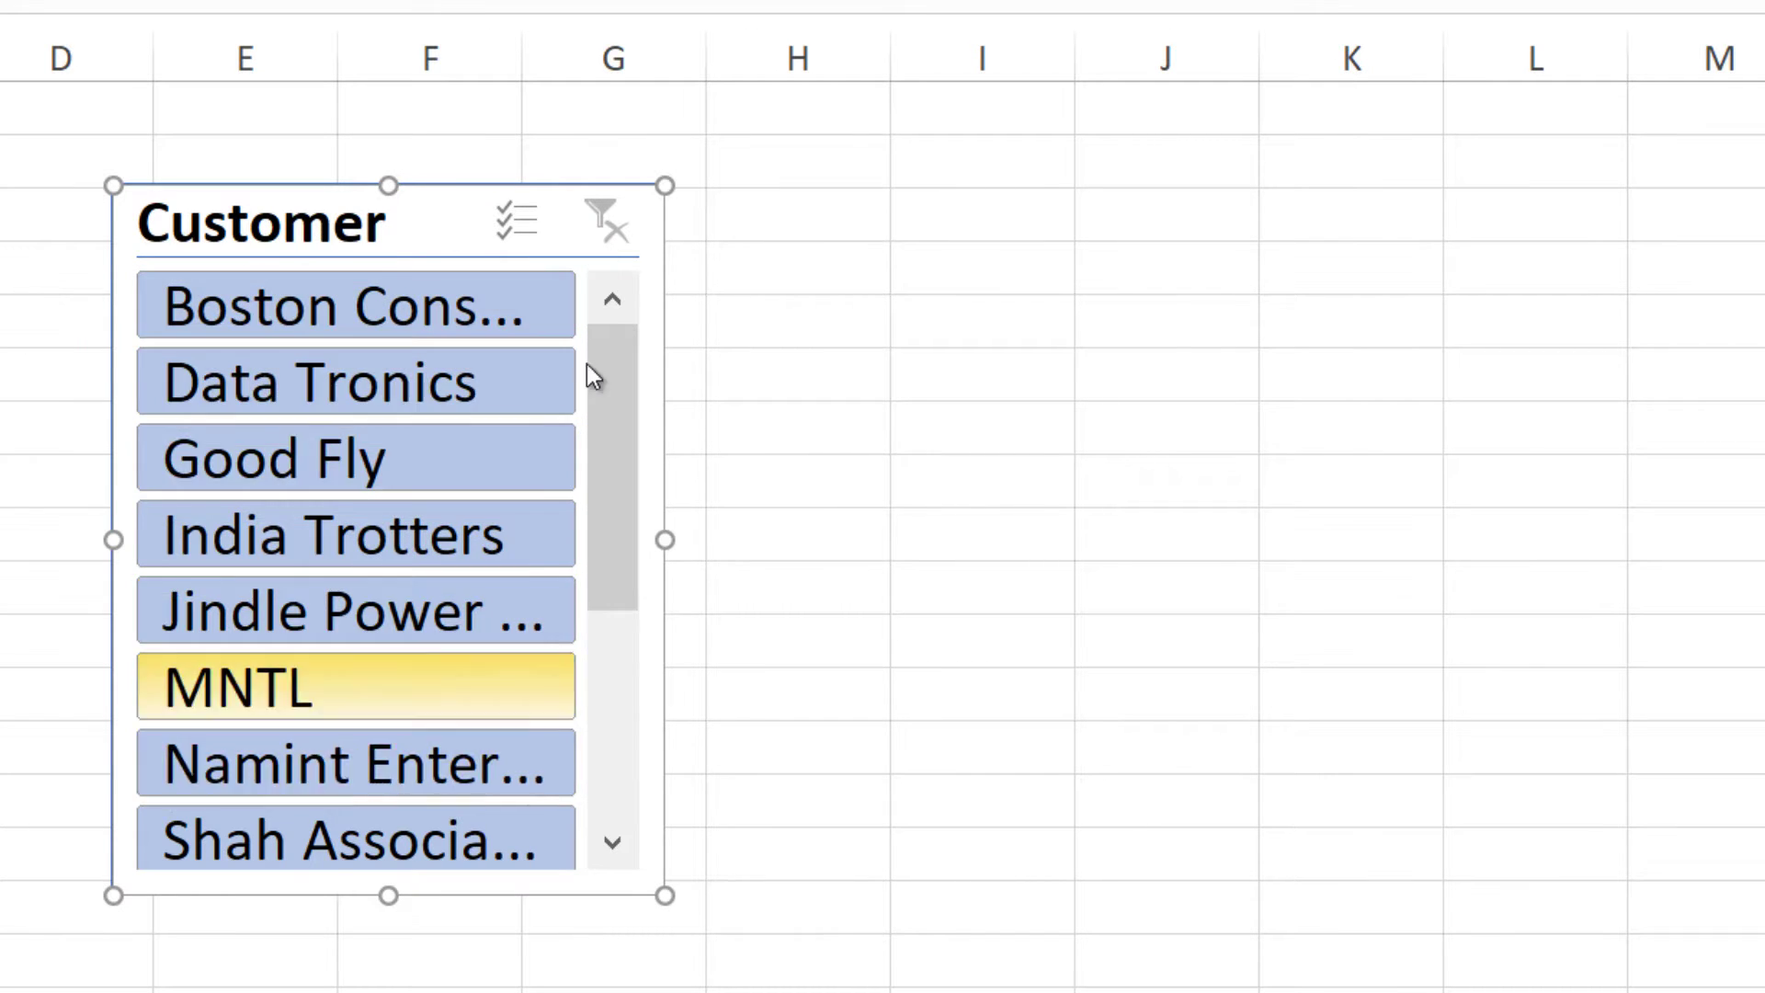
pyautogui.hotkey('alt', 'Tab')
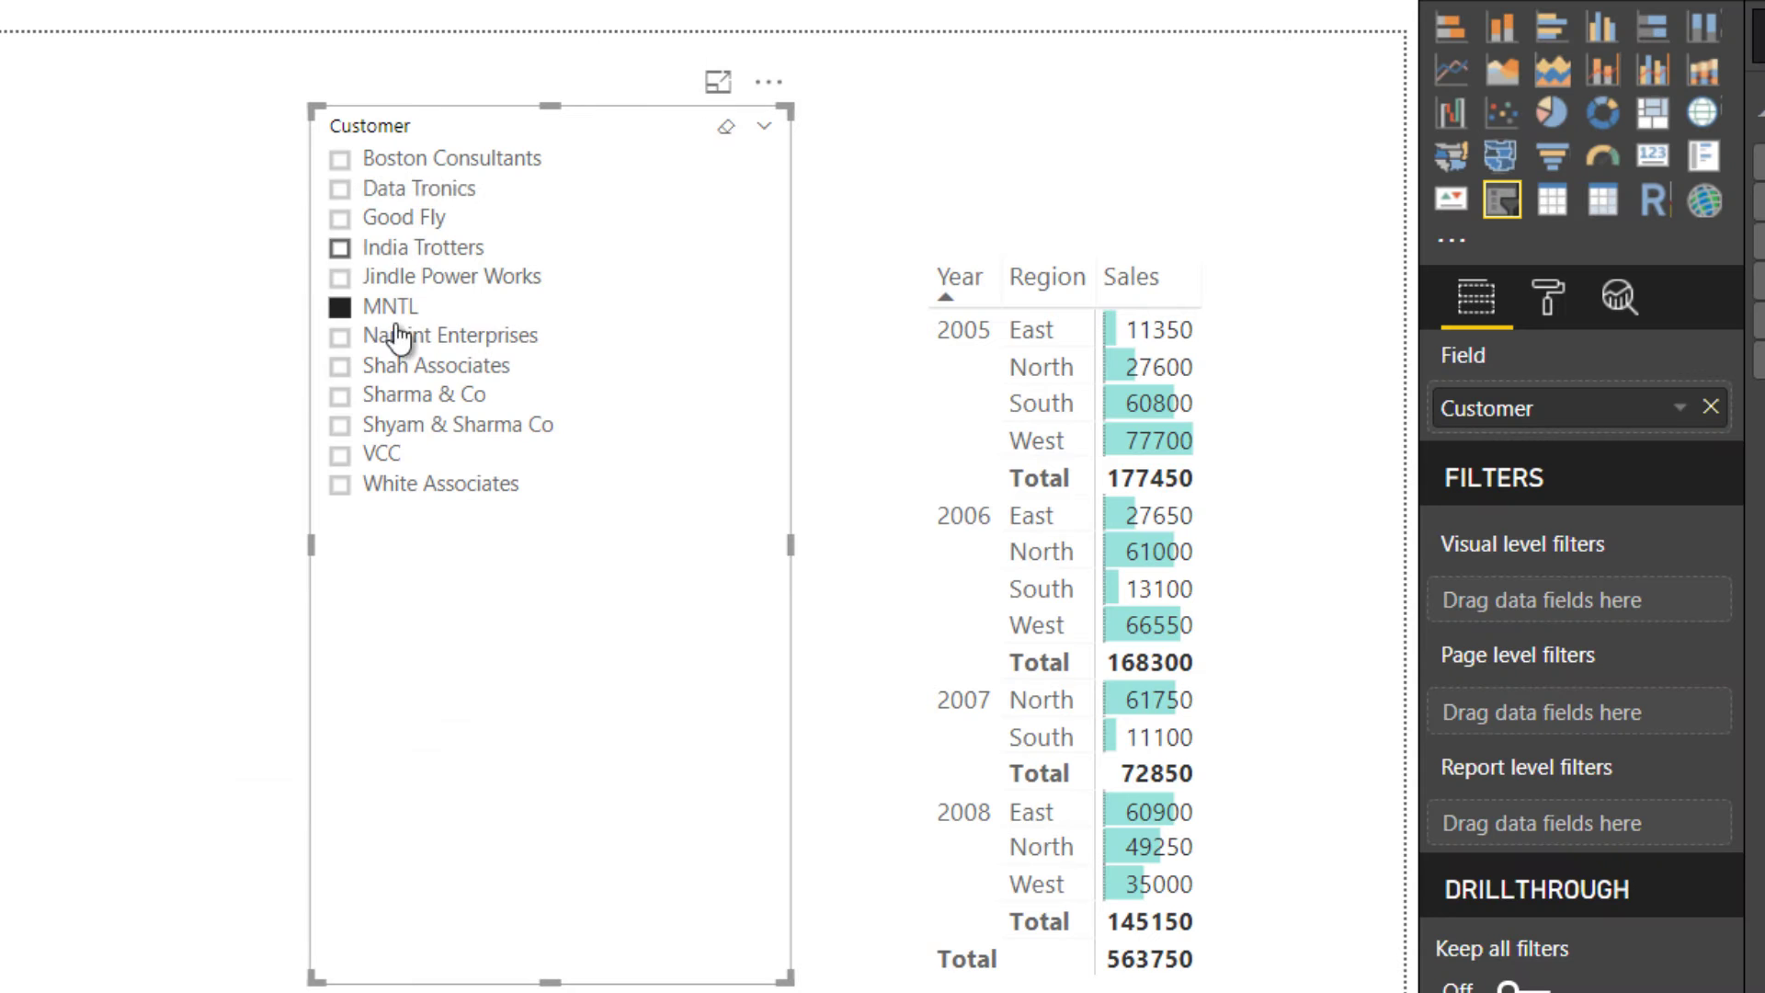
# Clear the MNTL selection and set the slicer's General orientation to Horizontal.
pyautogui.click(377, 308)
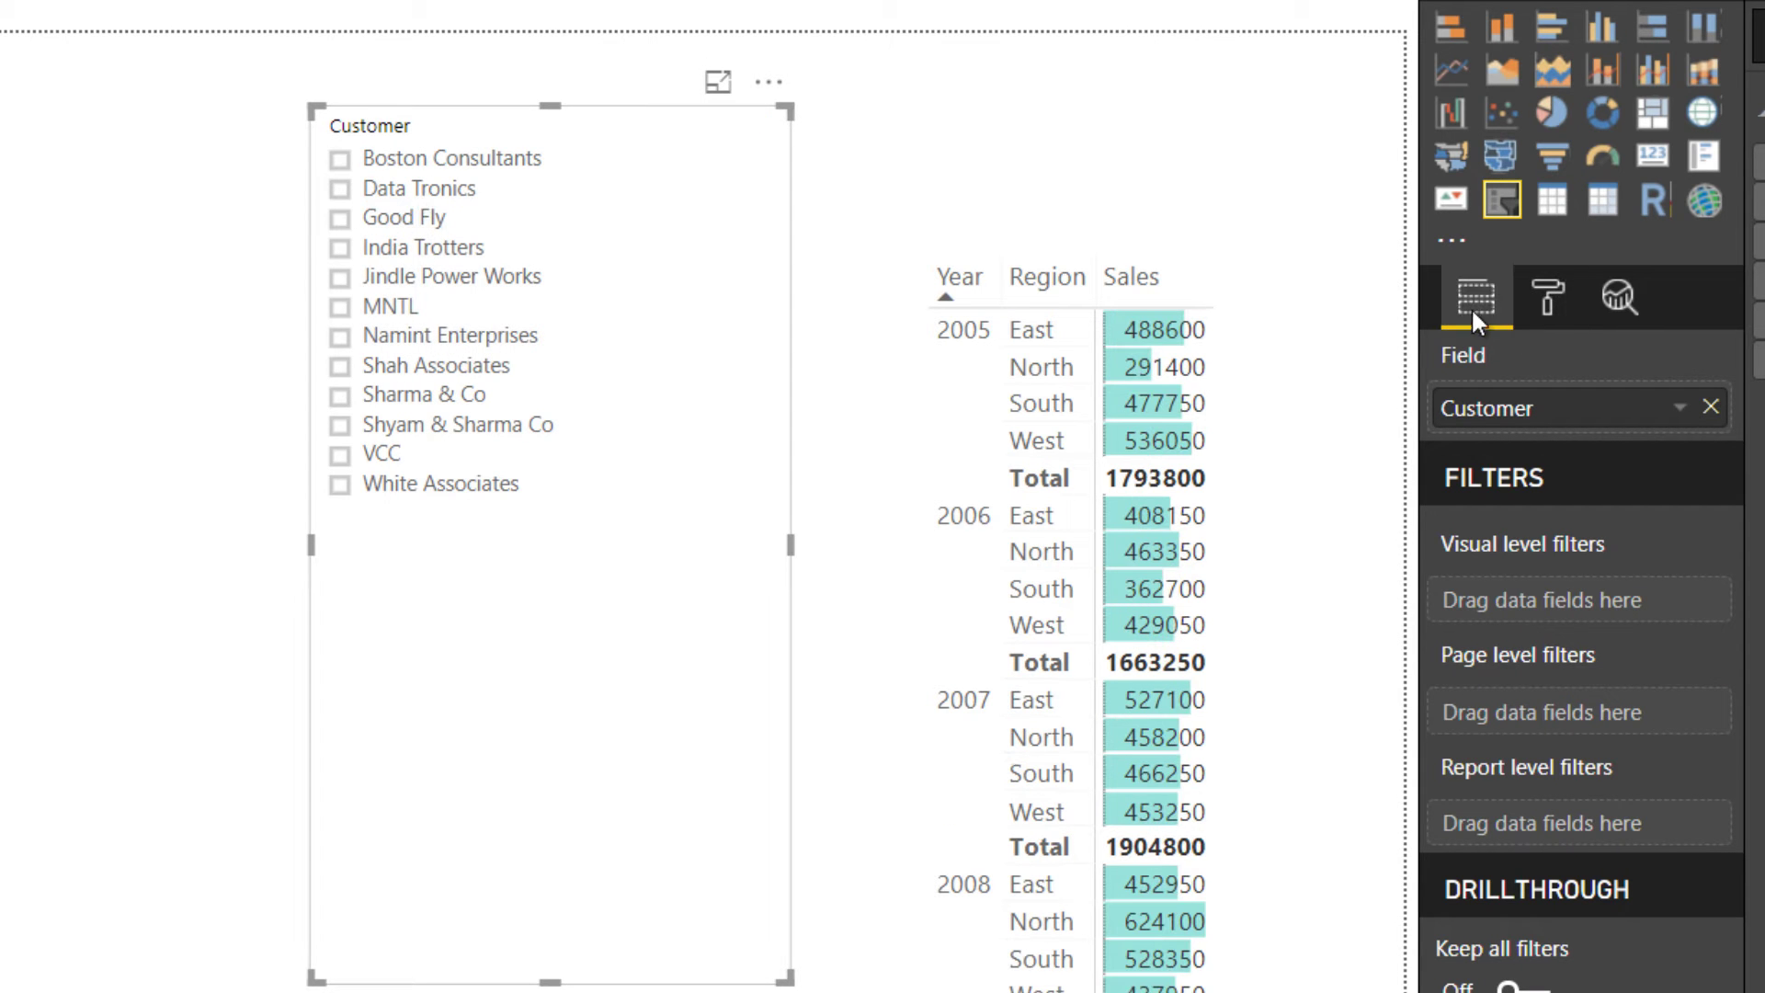
pyautogui.click(1550, 294)
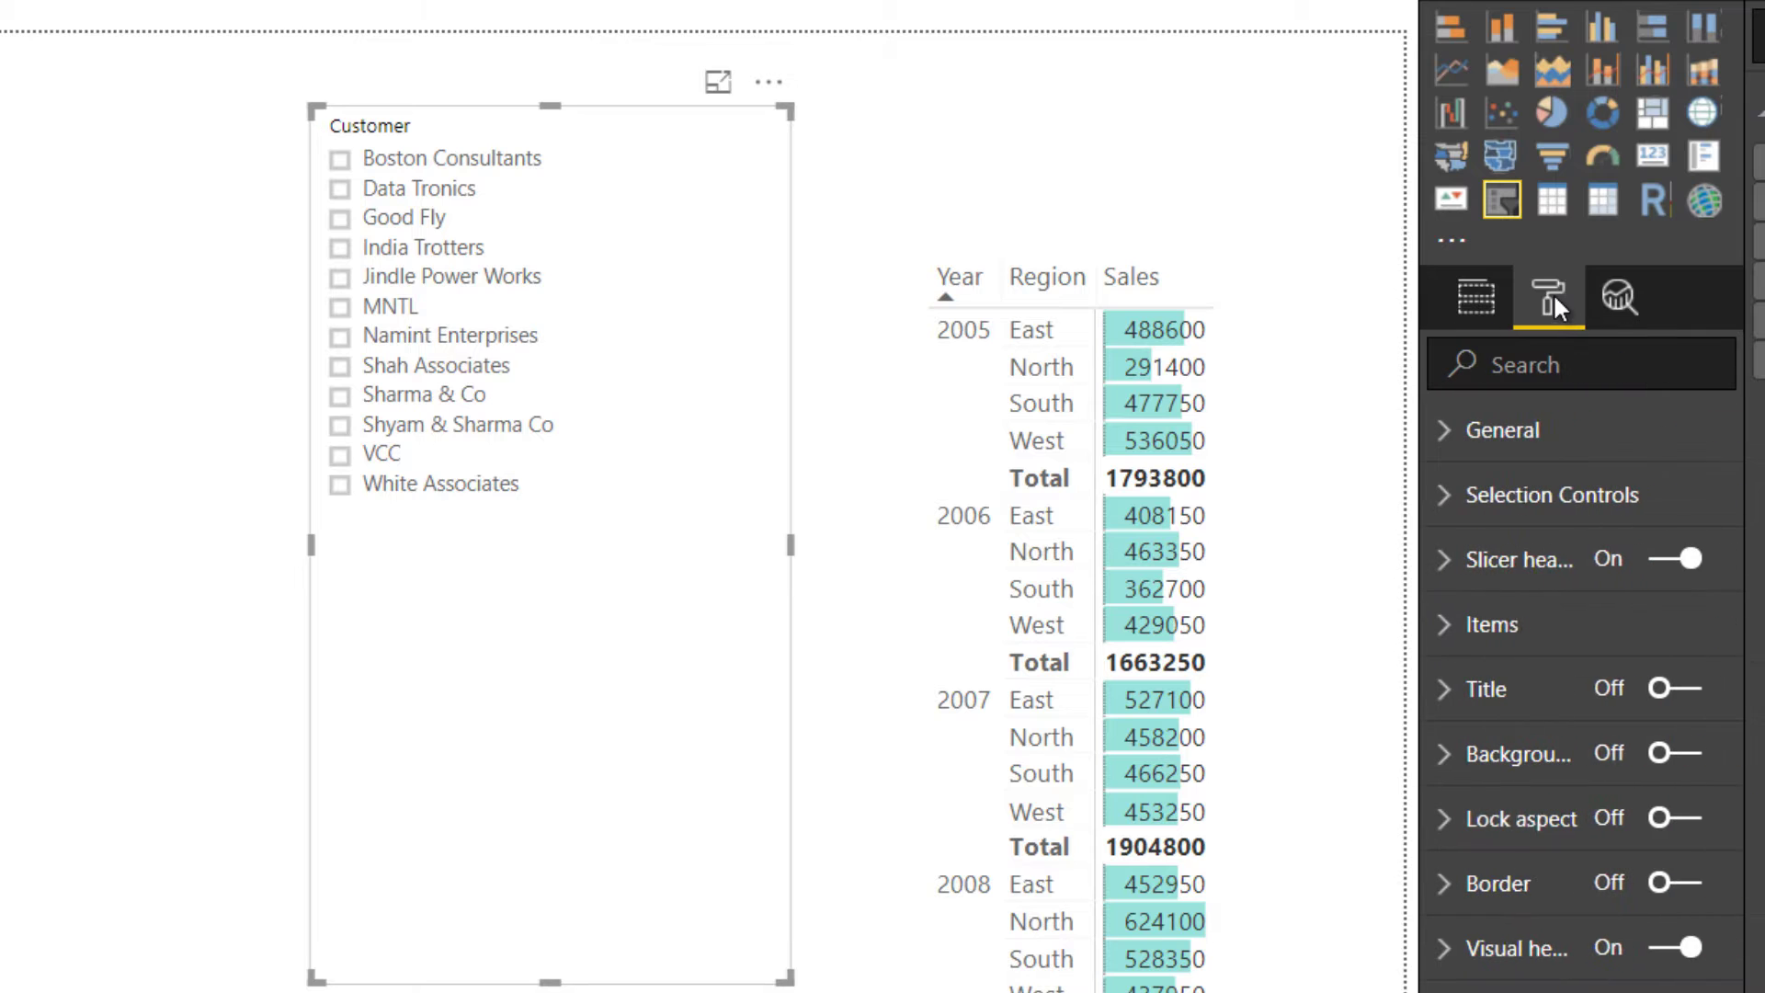
pyautogui.click(1521, 444)
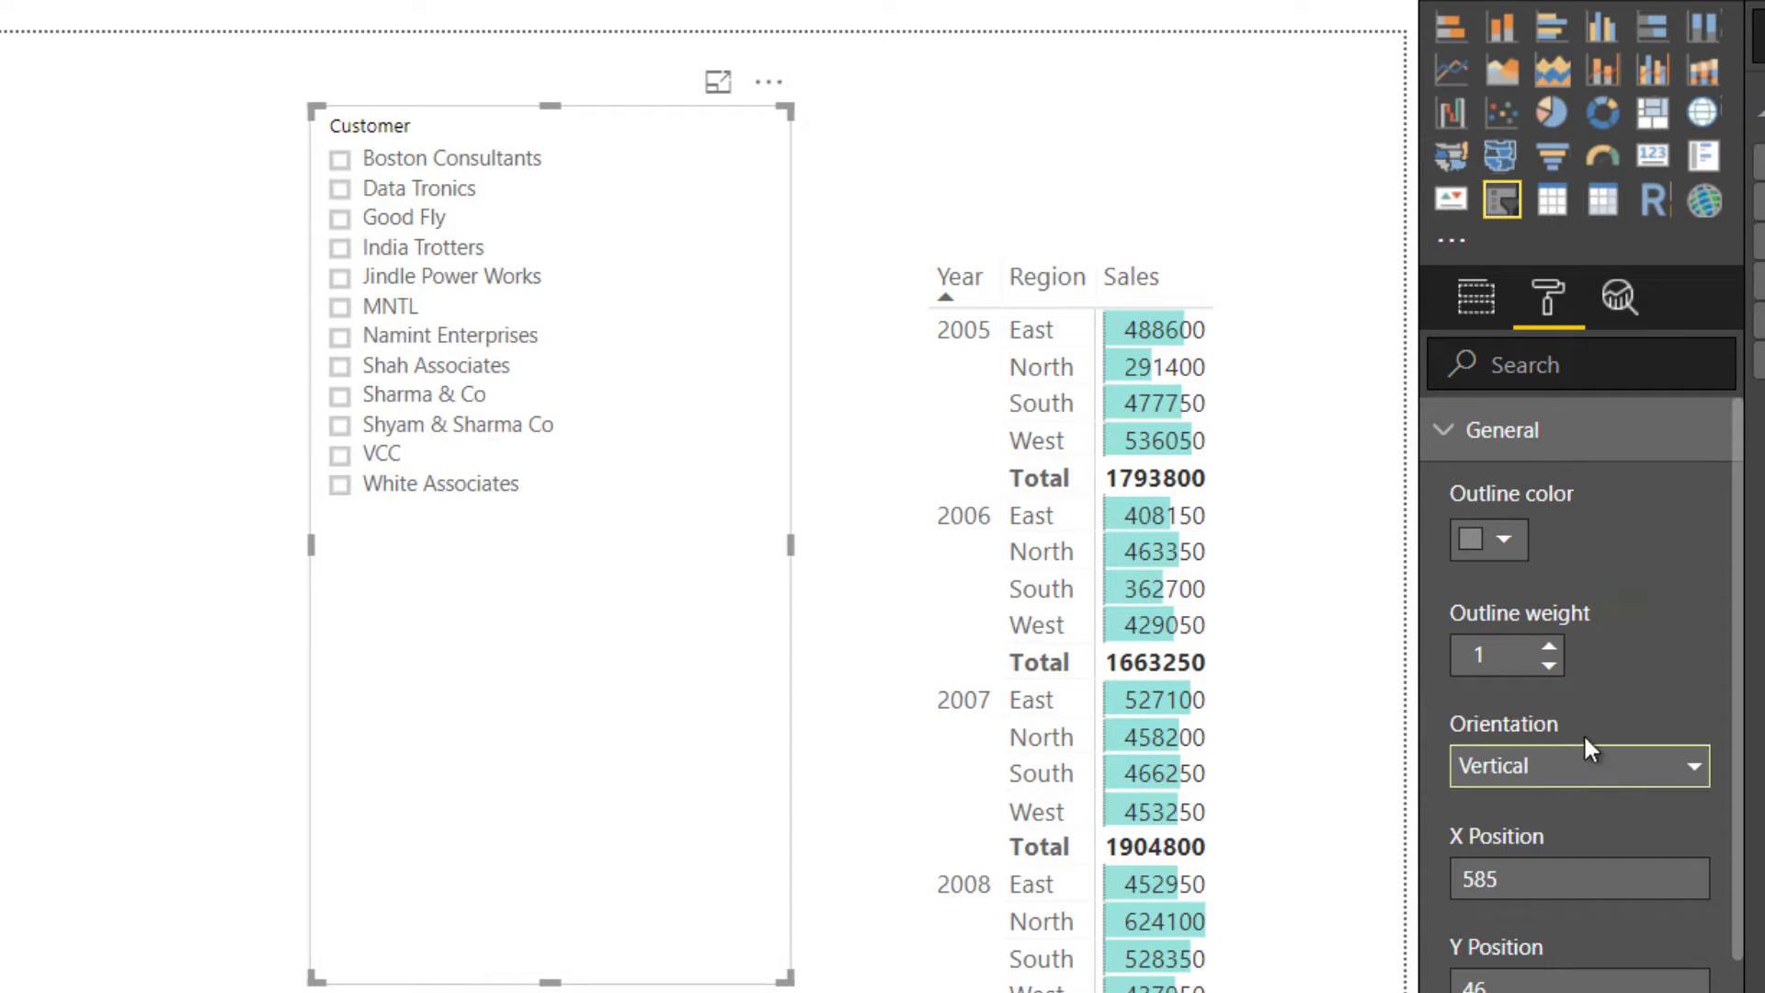
pyautogui.scroll(-1, 1658, 682)
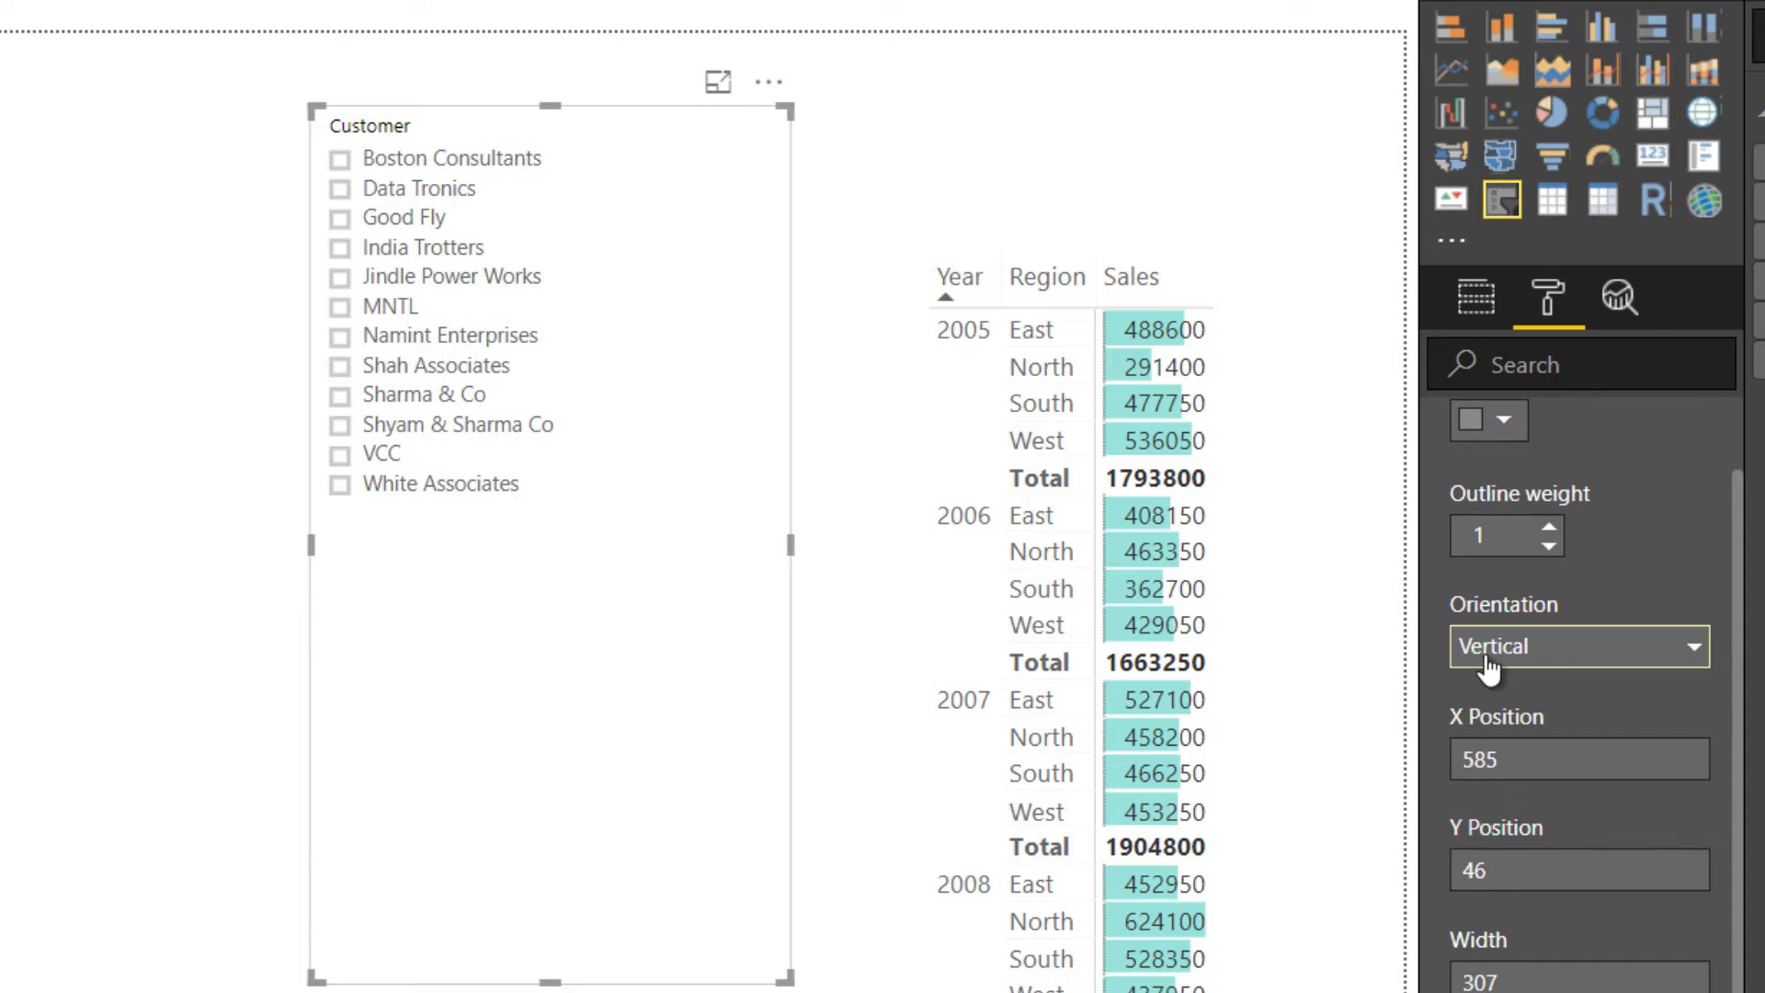
pyautogui.click(1549, 648)
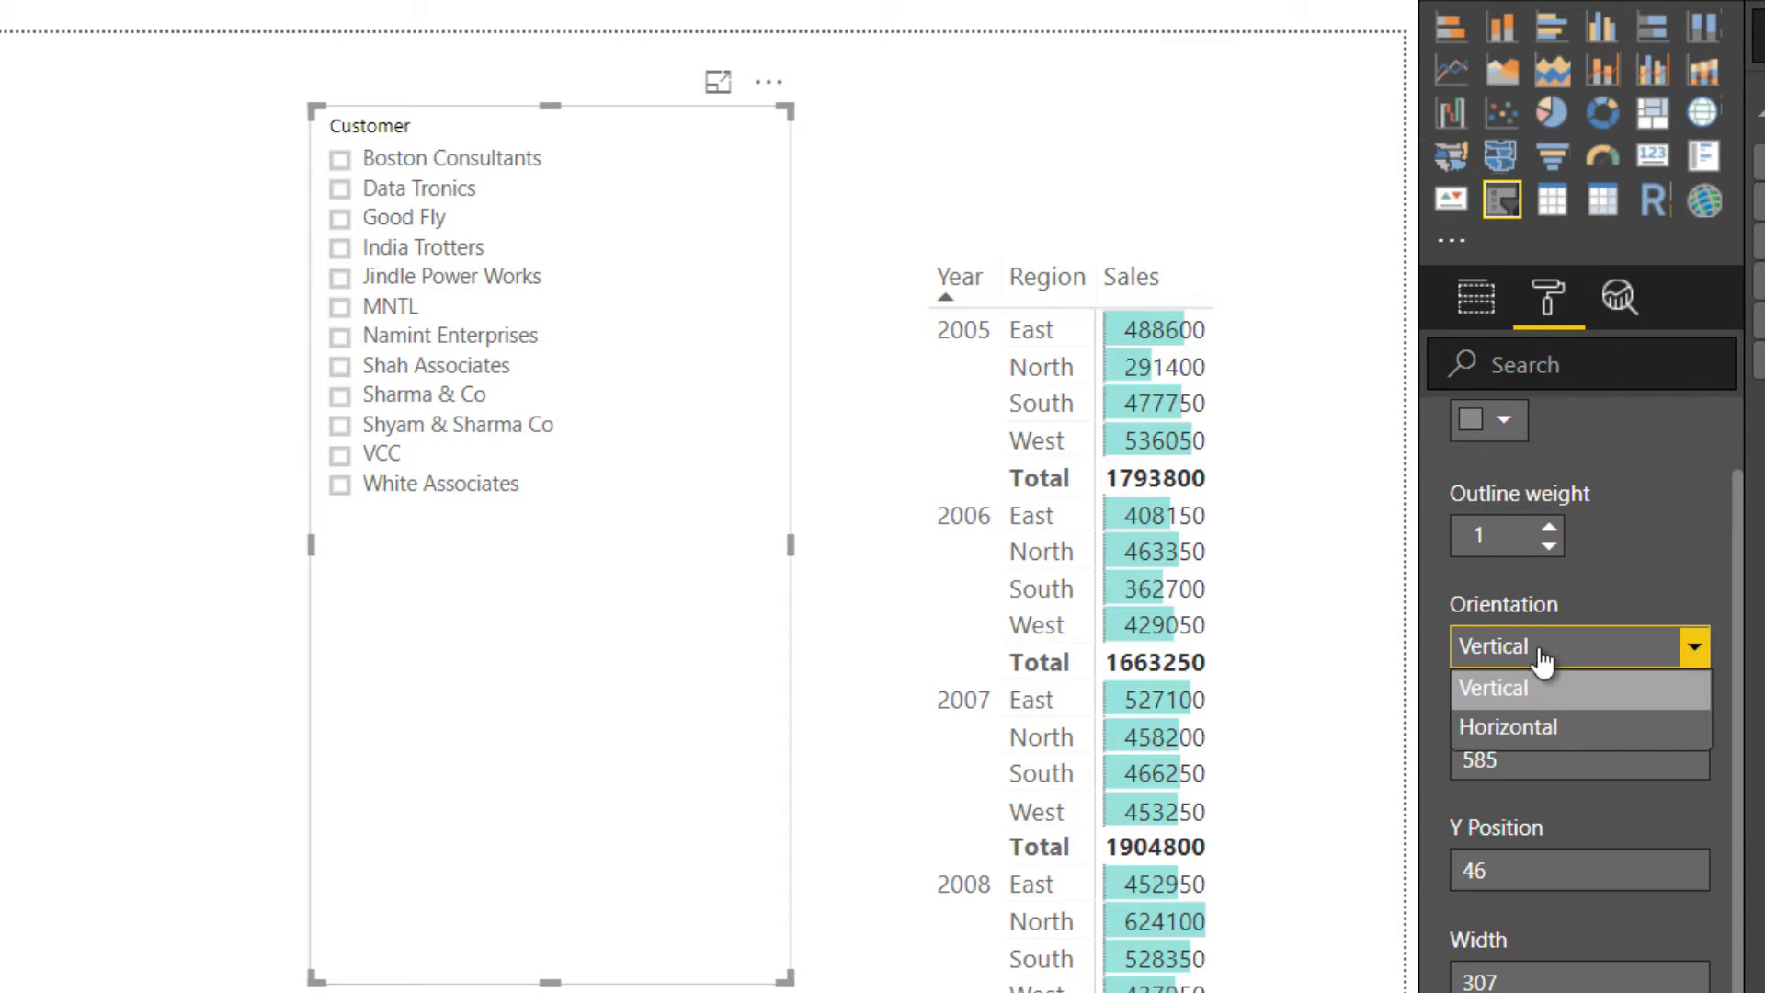
pyautogui.click(1523, 731)
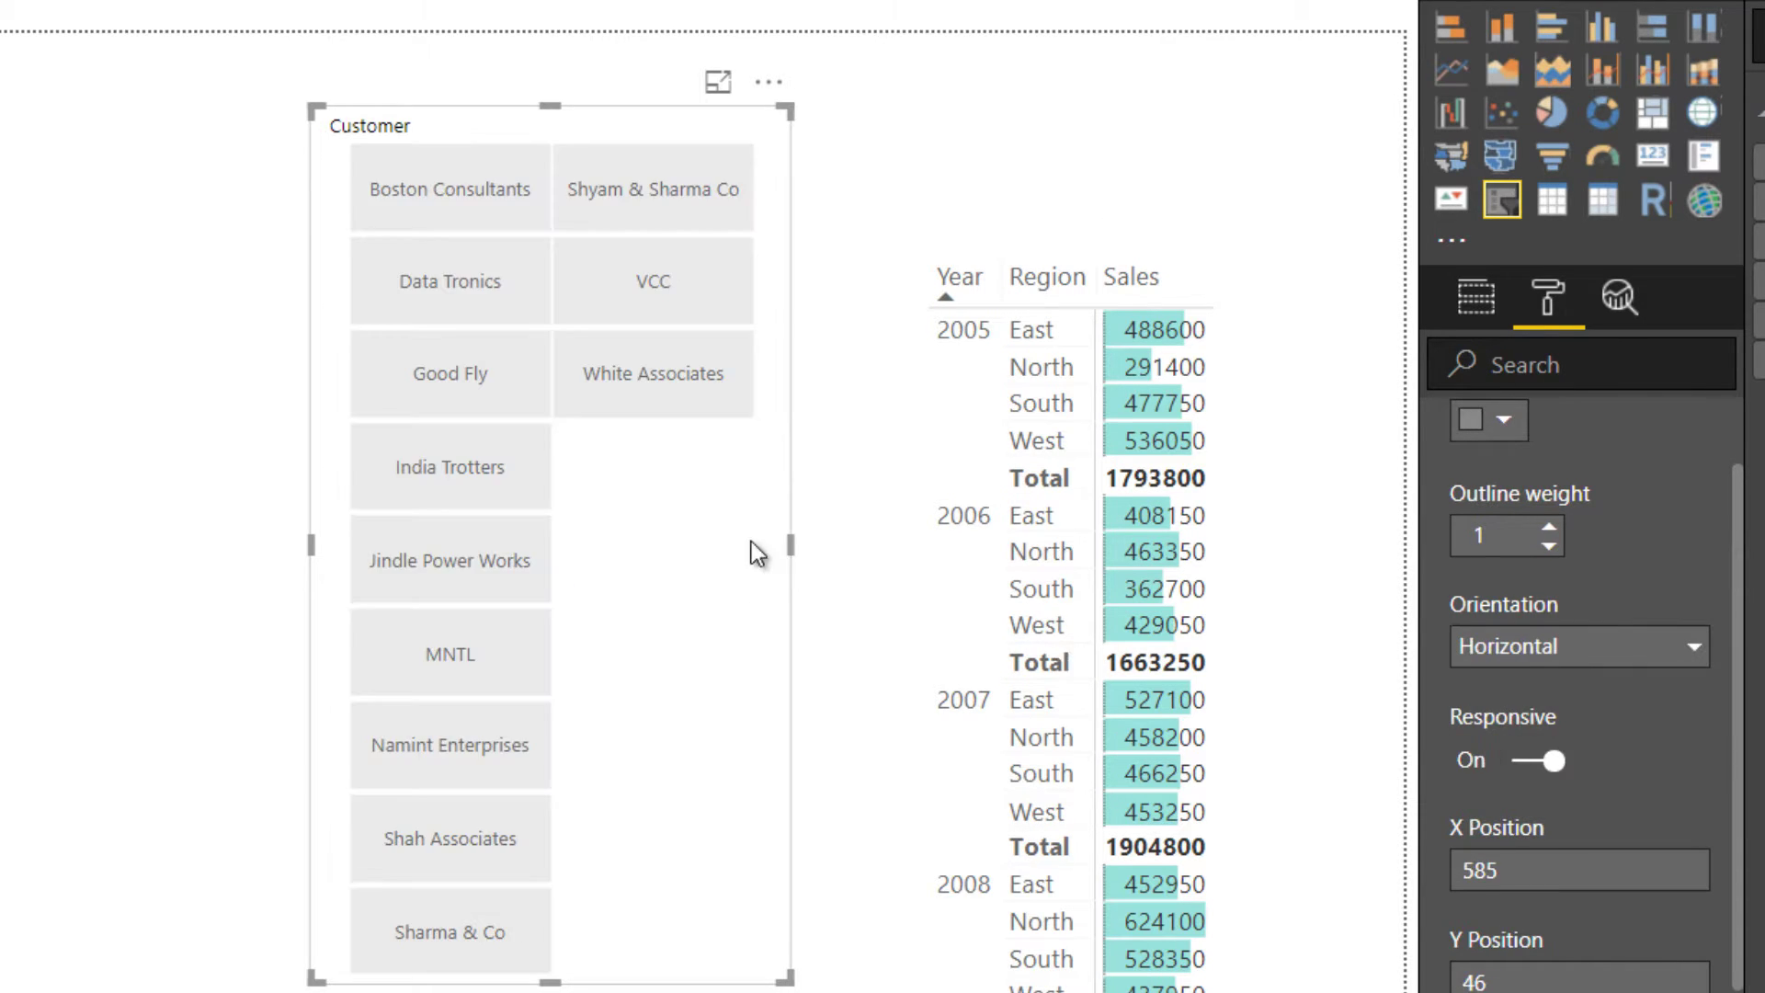
# Narrow the Customer slicer to a single column of tile buttons.
pyautogui.moveTo(789, 546); pyautogui.dragTo(526, 499)
pyautogui.press('Escape')
pyautogui.scroll(-1, 520, 606)
pyautogui.scroll(1, 511, 621)
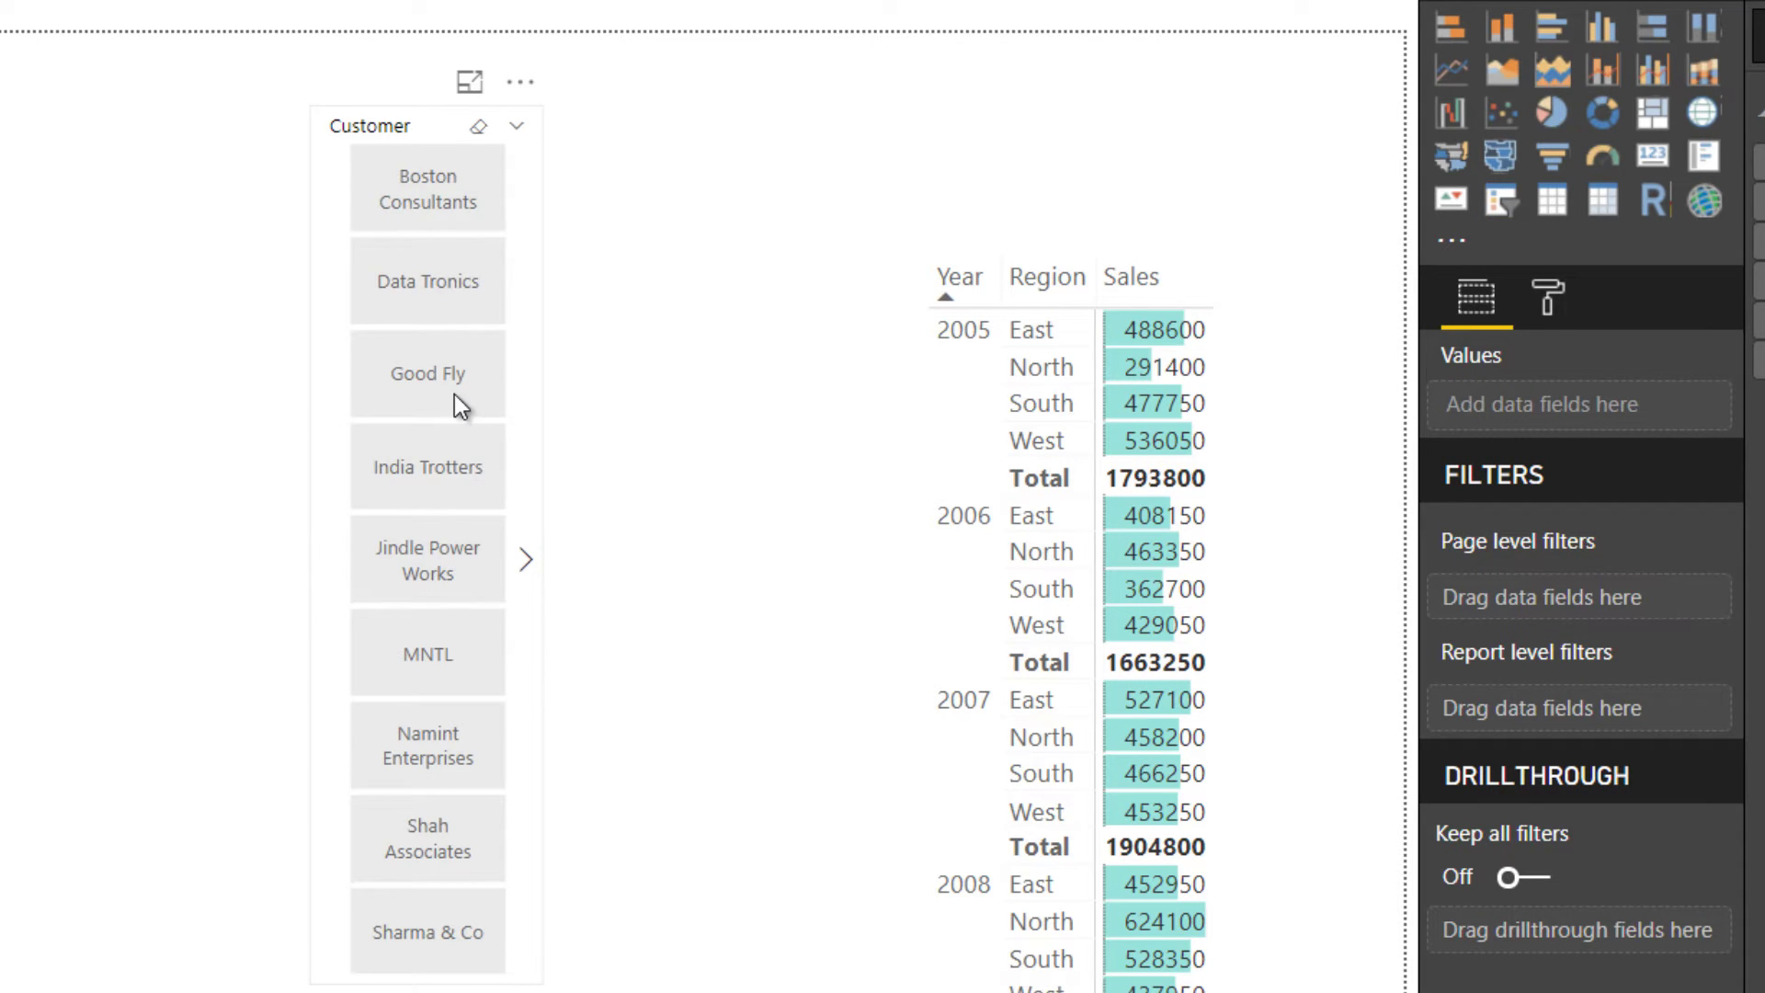
# Widen the tile slicer across the page, shorten it, and move it to the top right.
pyautogui.click(536, 564)
pyautogui.moveTo(537, 563); pyautogui.dragTo(823, 565)
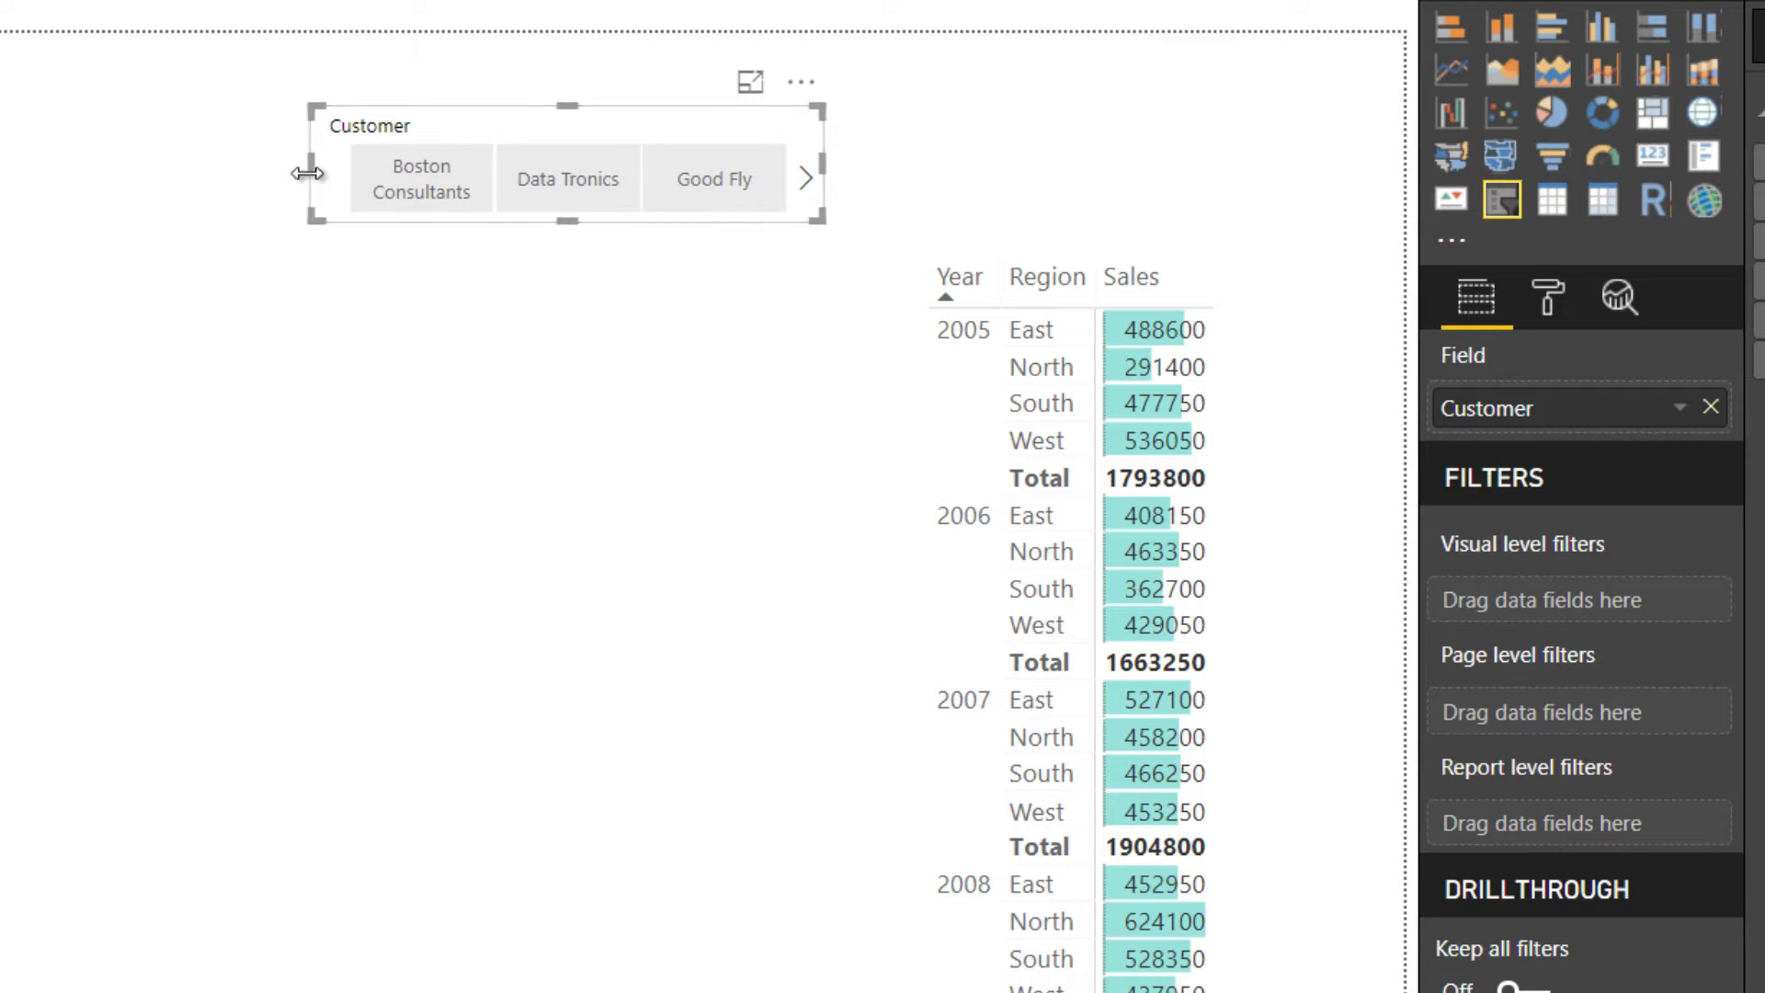
pyautogui.moveTo(312, 175); pyautogui.dragTo(2, 175)
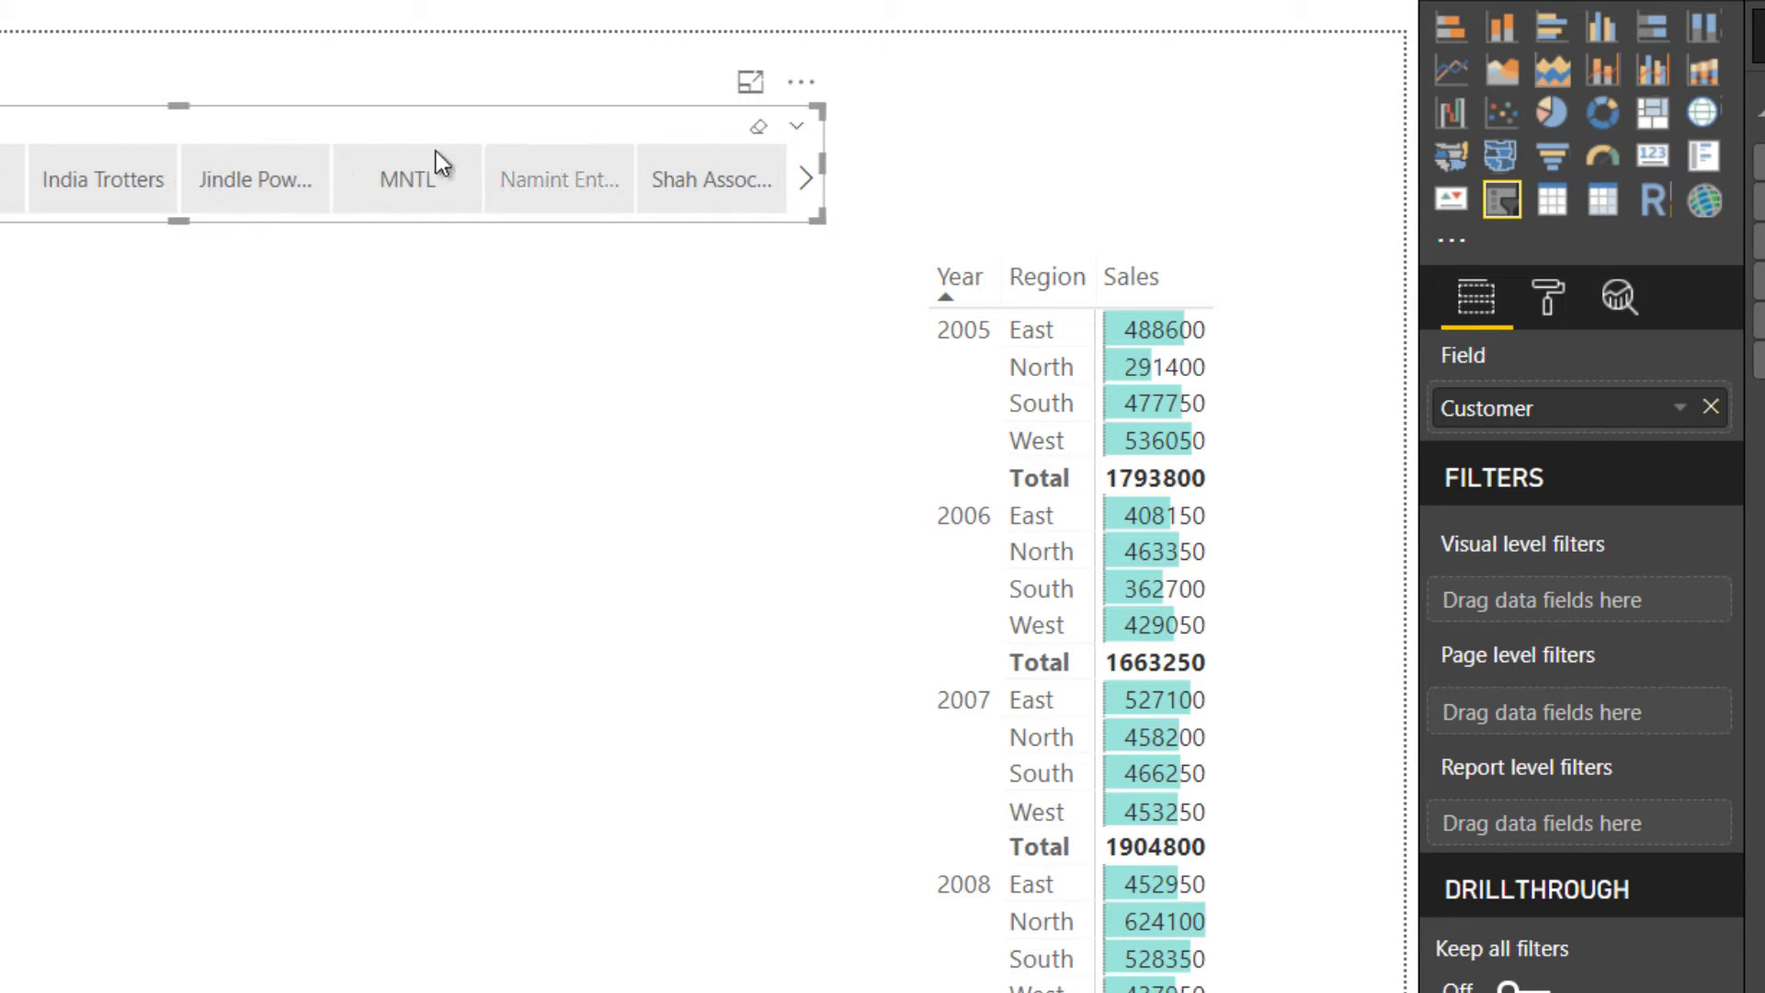
pyautogui.moveTo(189, 107); pyautogui.dragTo(179, 159)
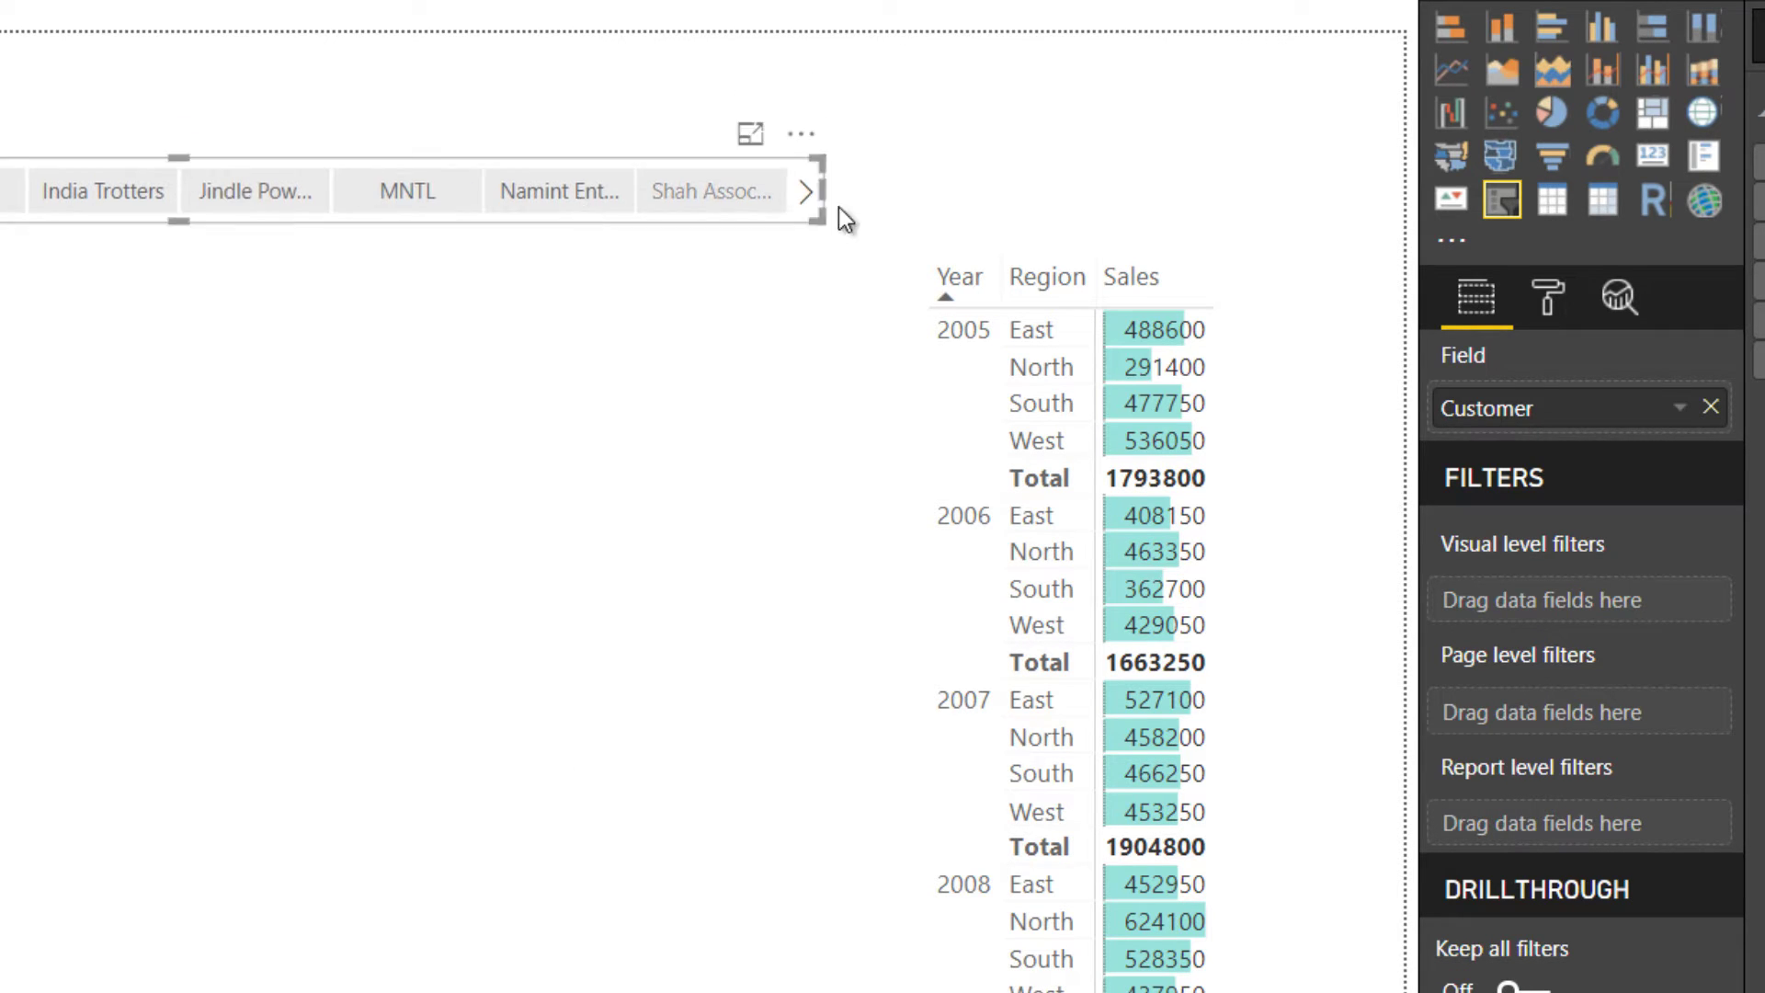
pyautogui.moveTo(689, 165); pyautogui.dragTo(1198, 80)
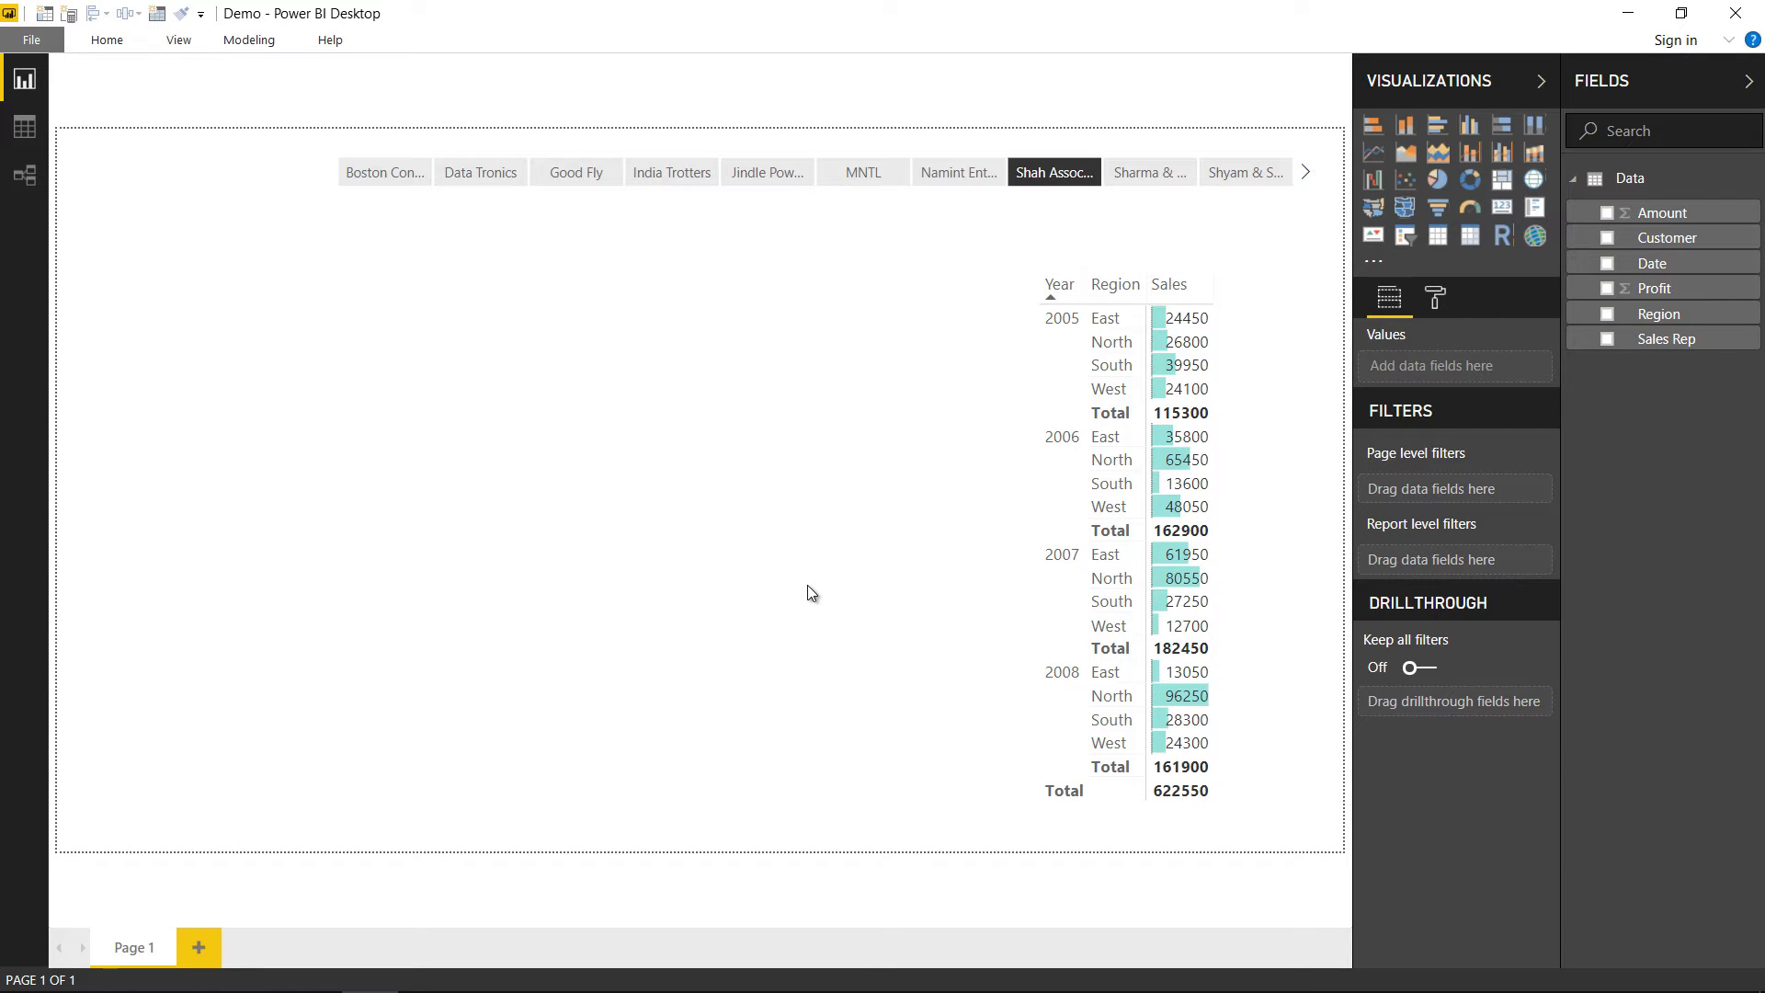
# Open the Excel Customer slicer's Report Connections, showing it linked only to PivotTable3.
pyautogui.hotkey('alt', 'Tab')
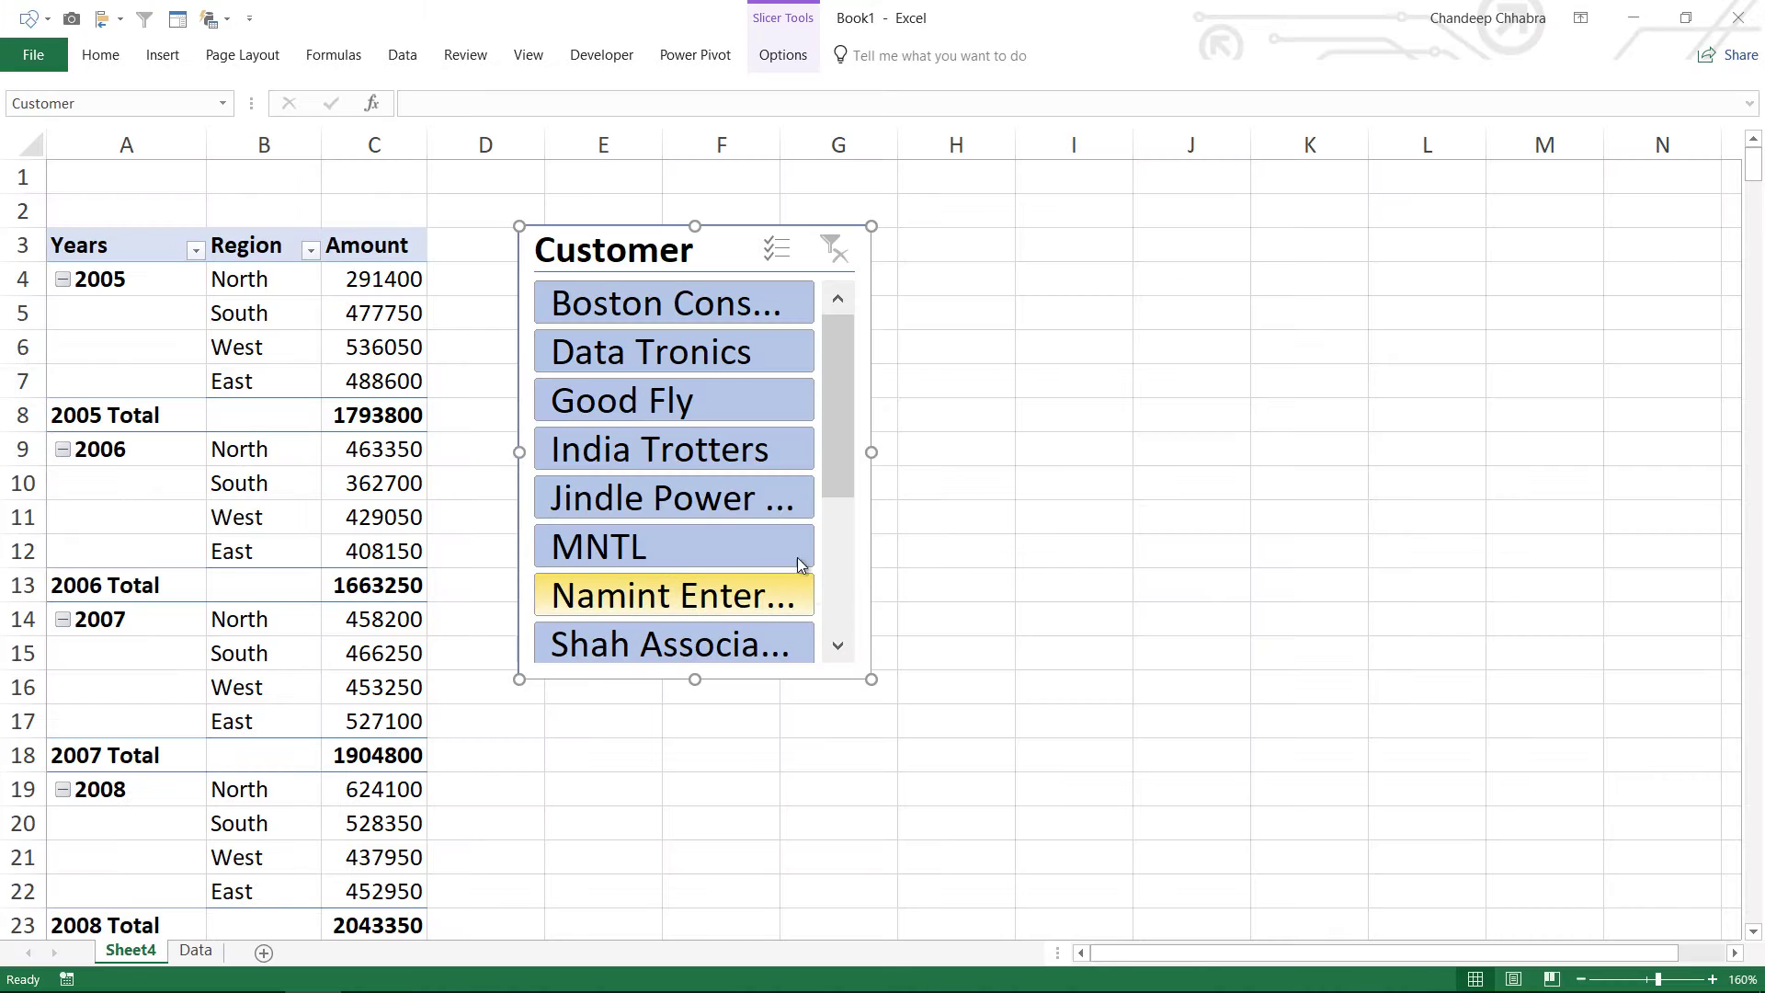
pyautogui.rightClick(636, 241)
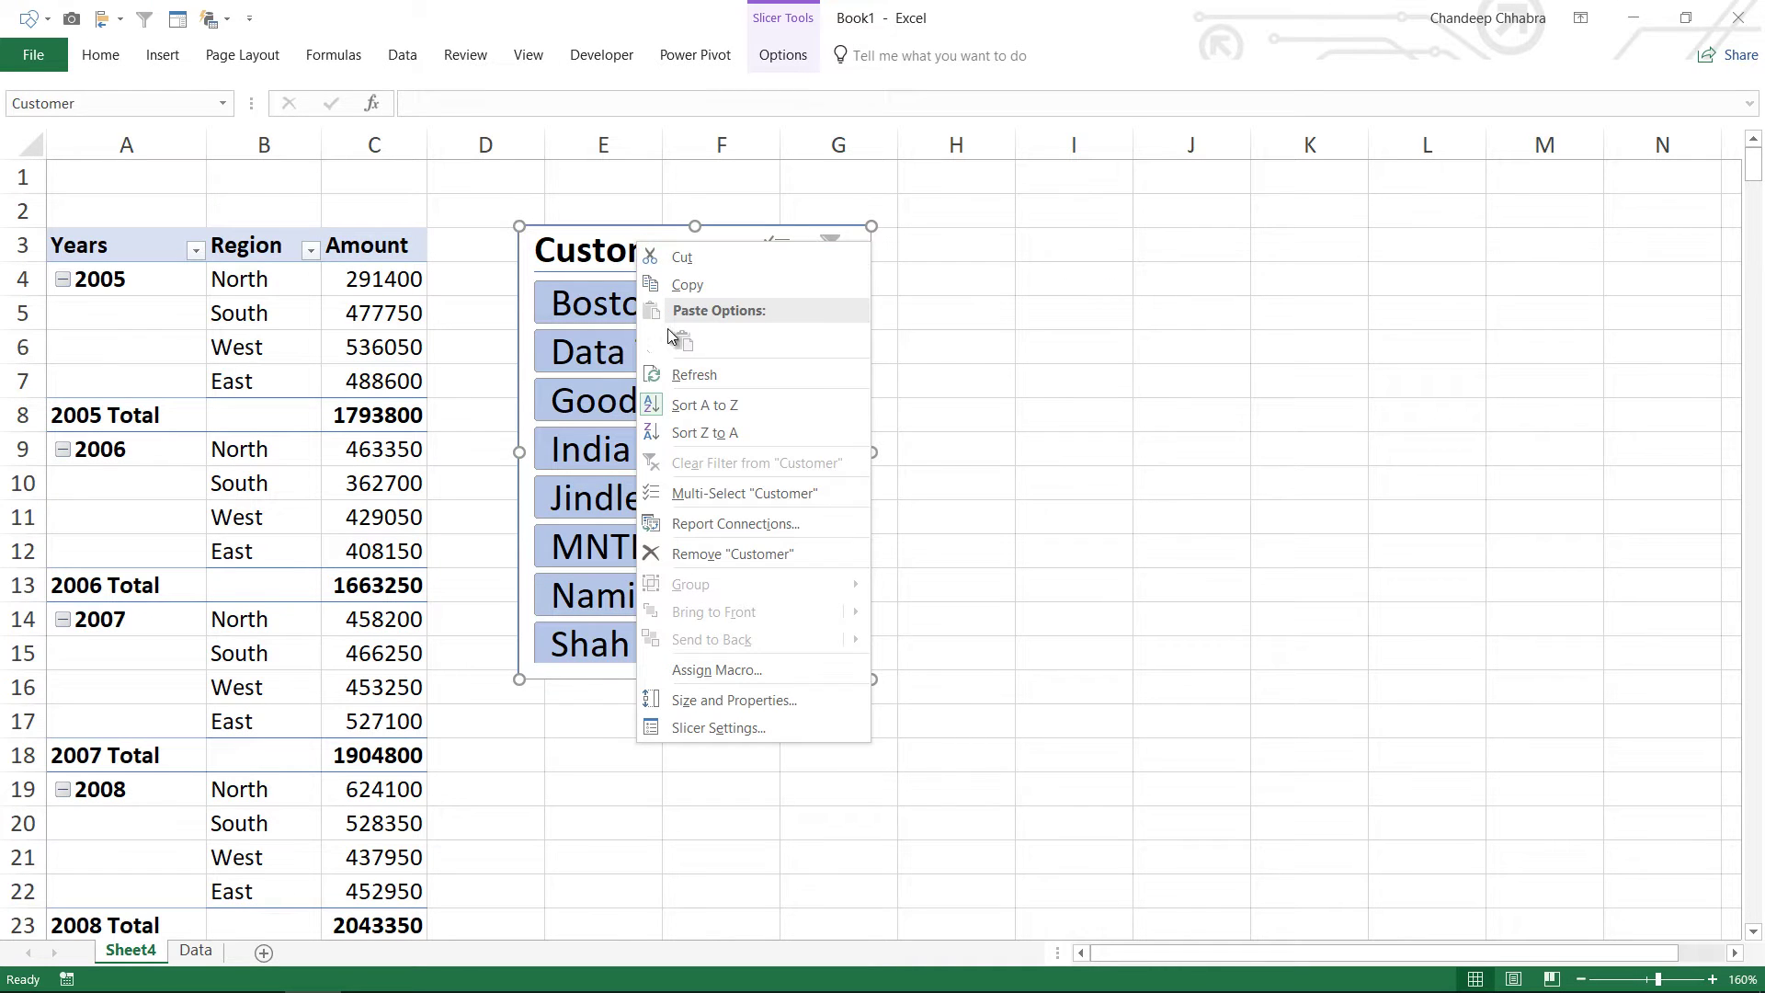
pyautogui.click(688, 526)
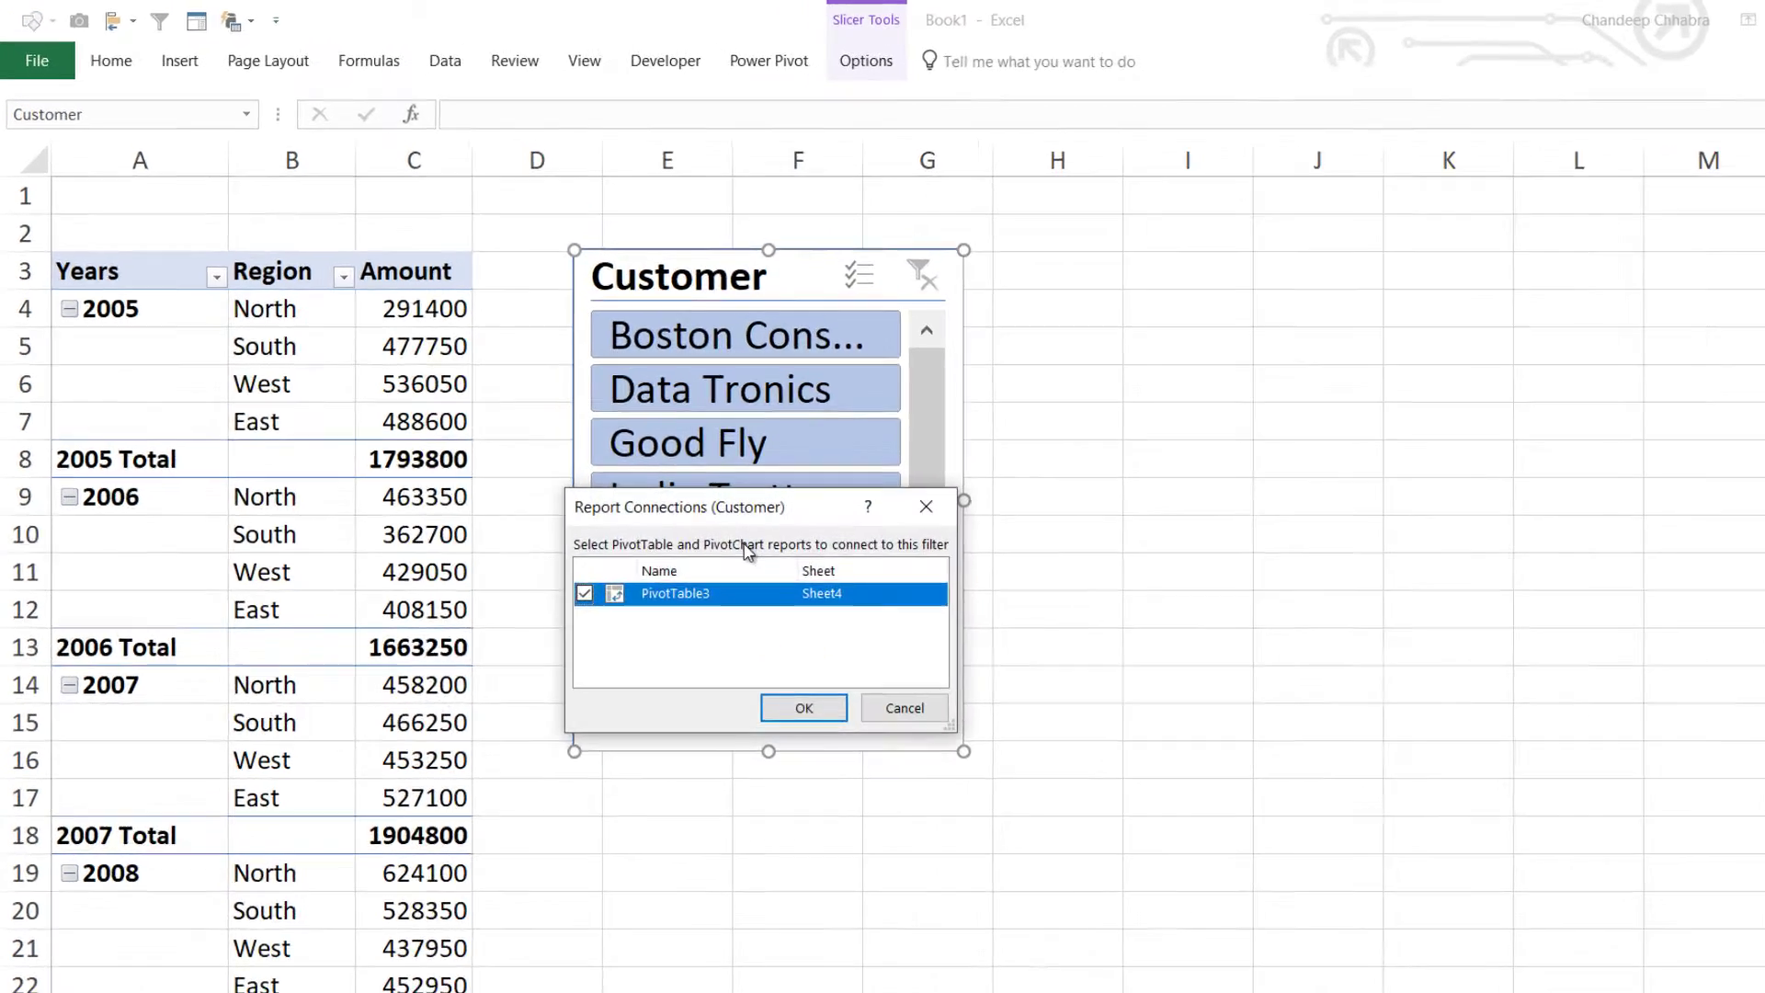
pyautogui.moveTo(752, 531); pyautogui.dragTo(877, 387)
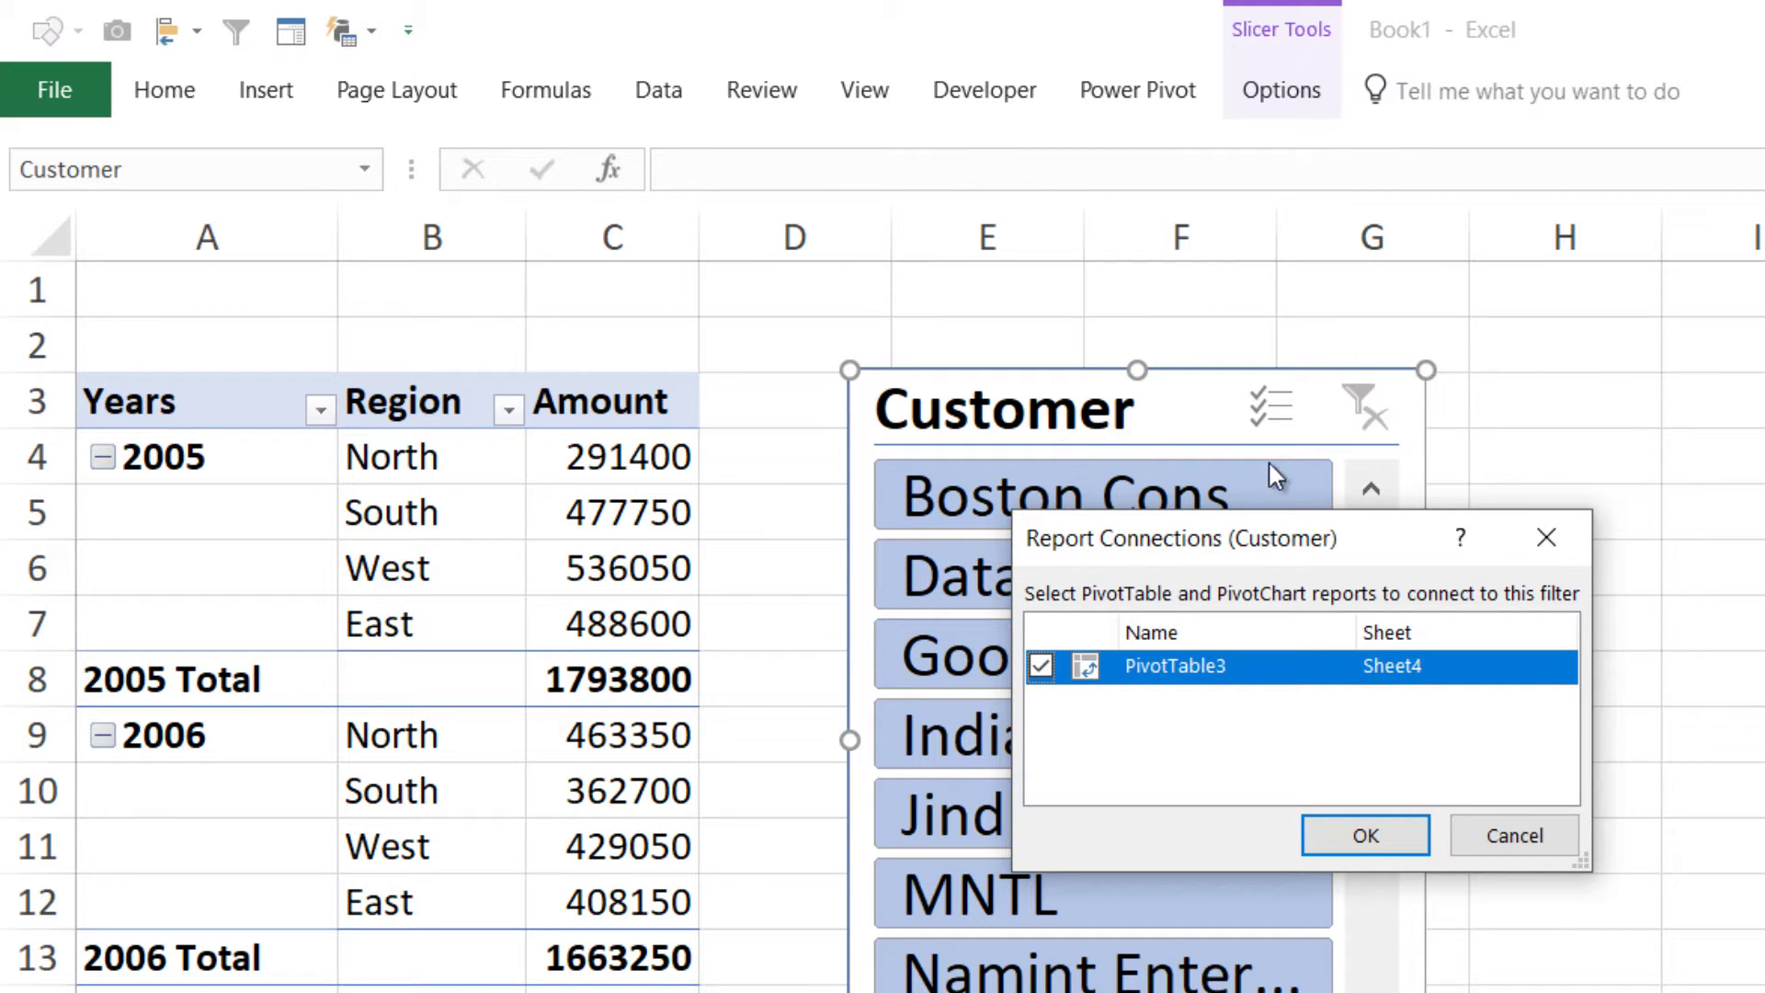
# Close Excel's connections dialog and turn on Edit interactions for the Power BI customer slicer.
pyautogui.press('Escape')
pyautogui.hotkey('alt', 'Tab')
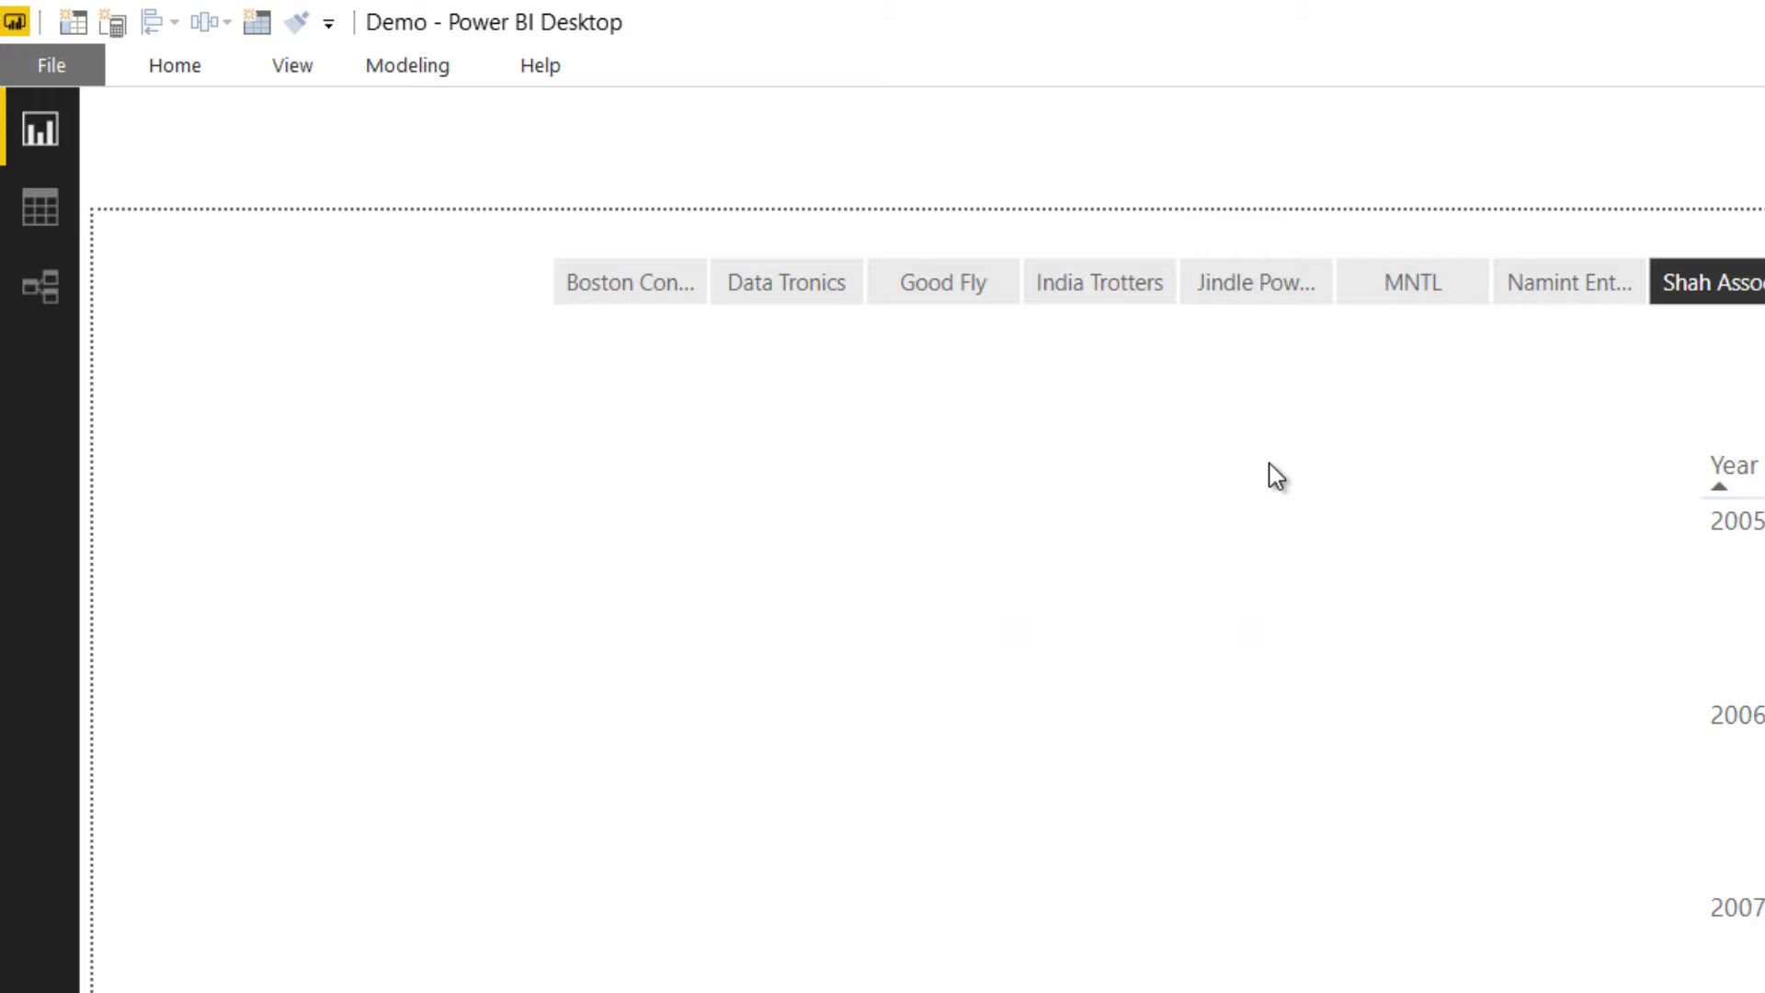
pyautogui.click(1263, 310)
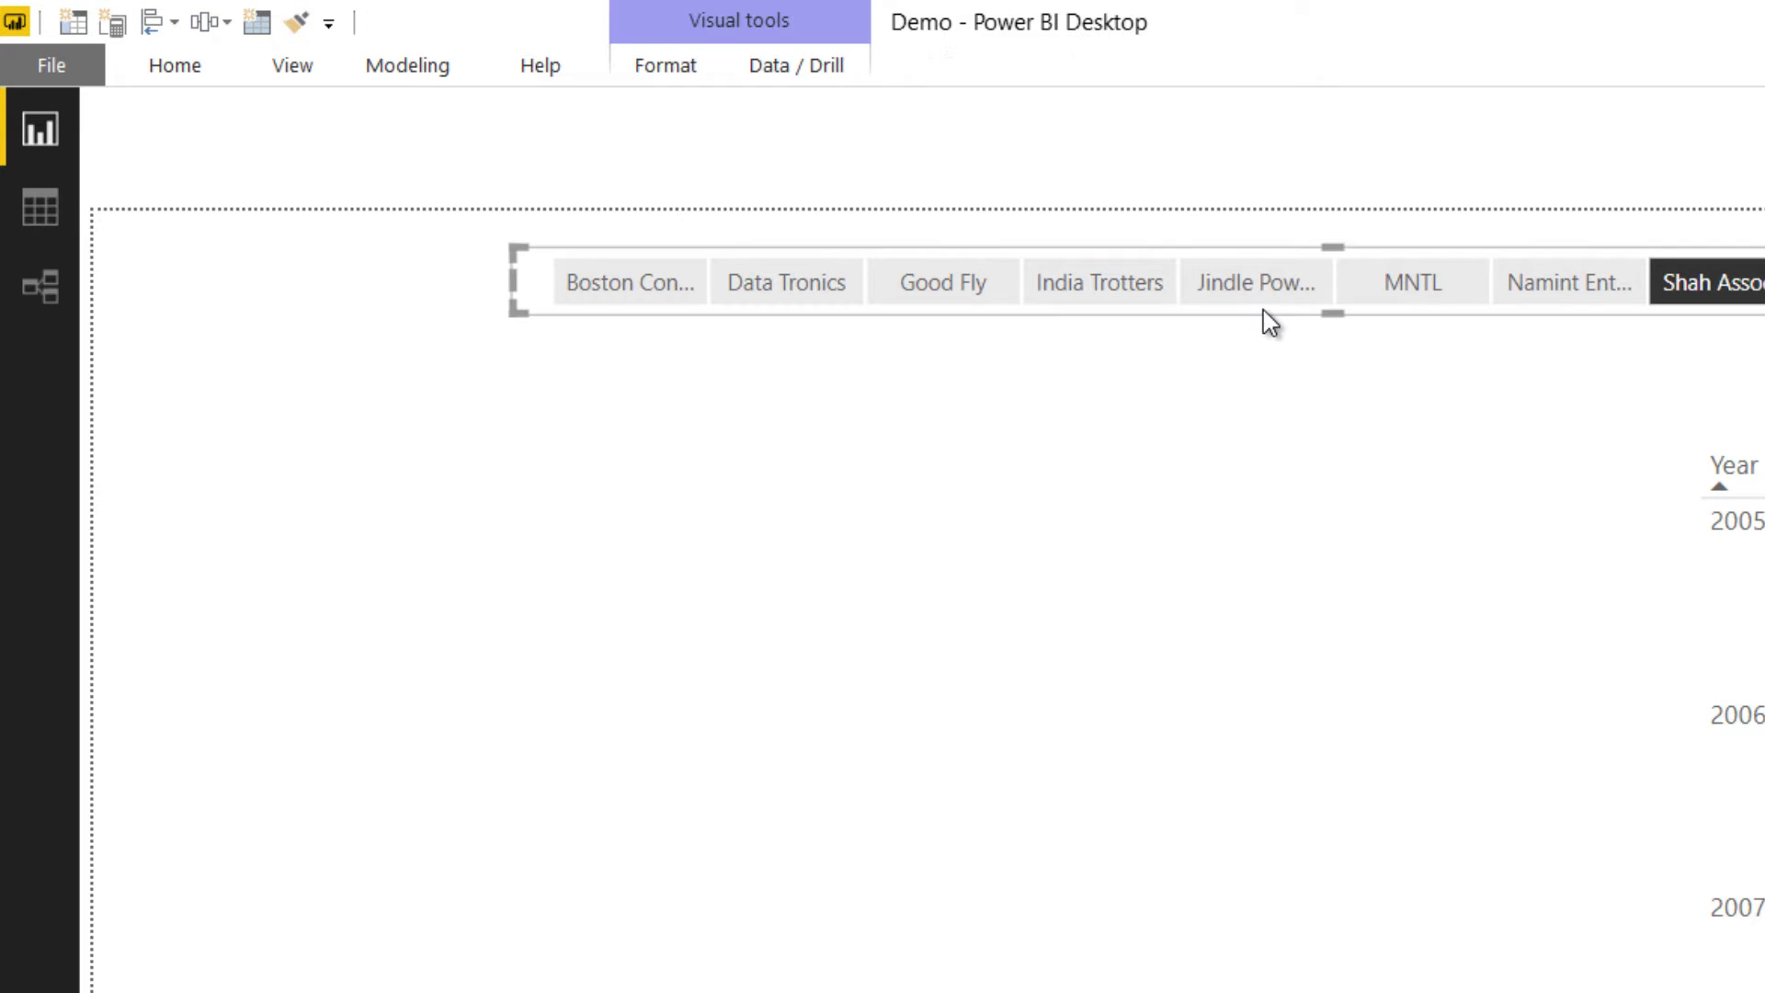
pyautogui.click(1273, 292)
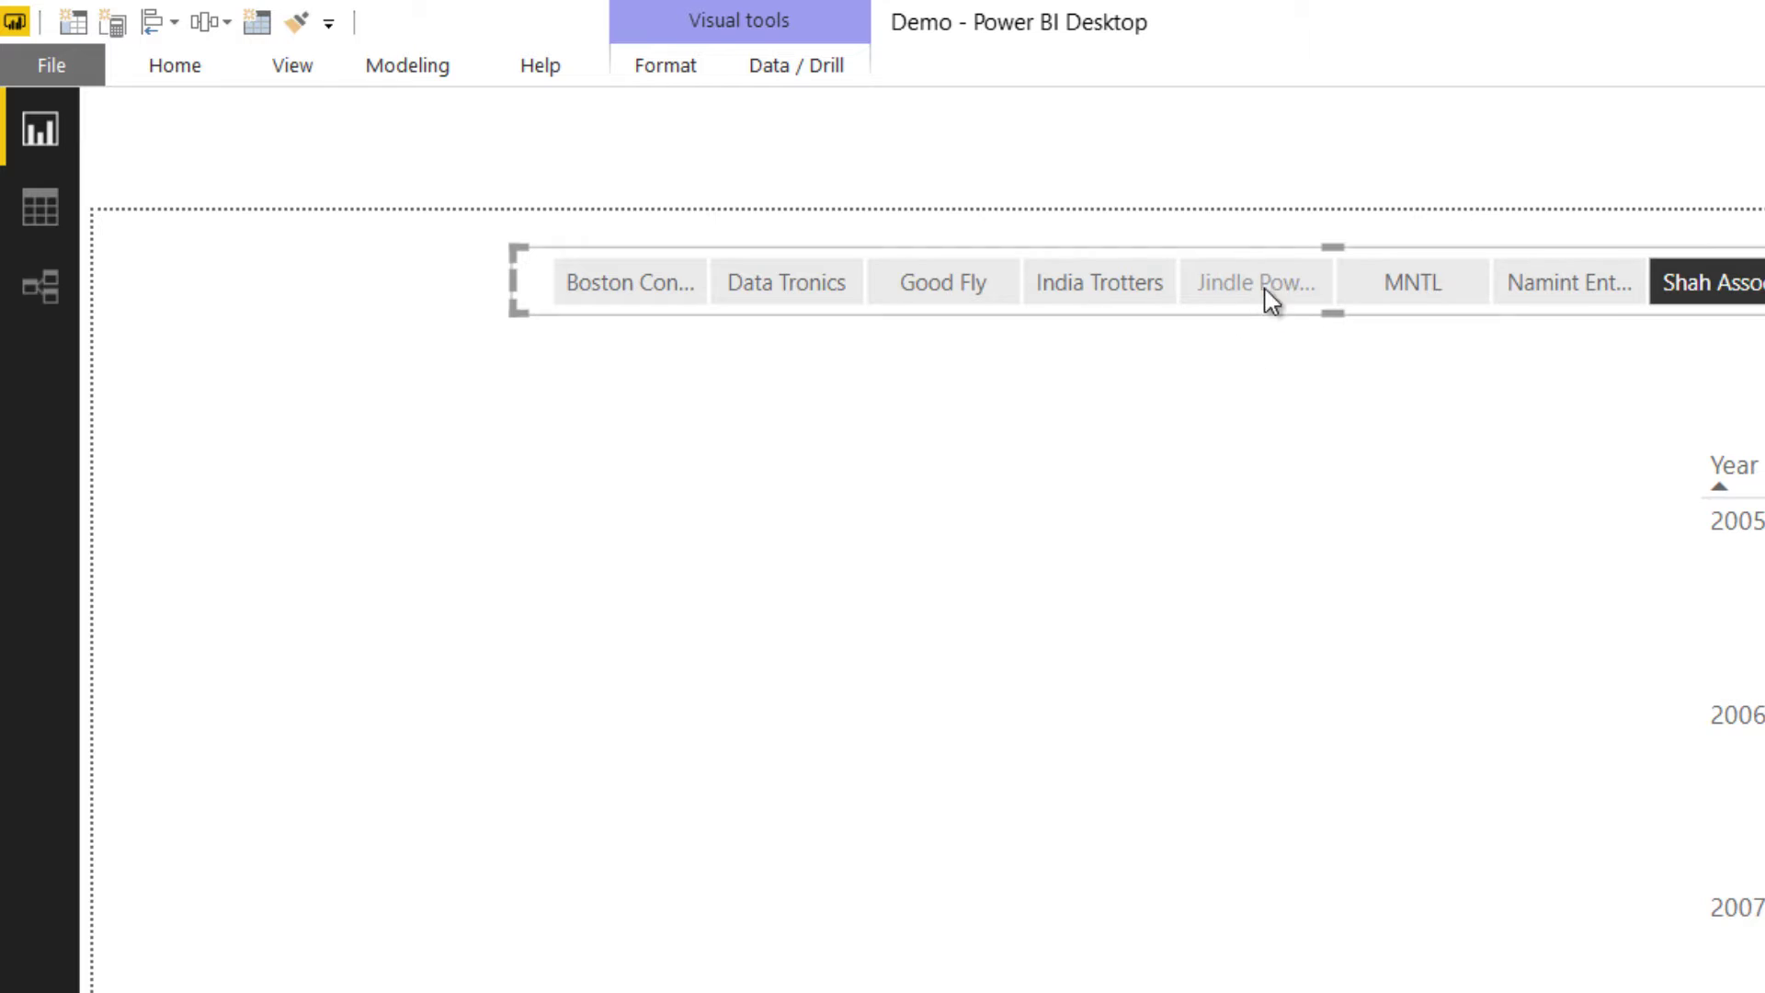
pyautogui.click(653, 63)
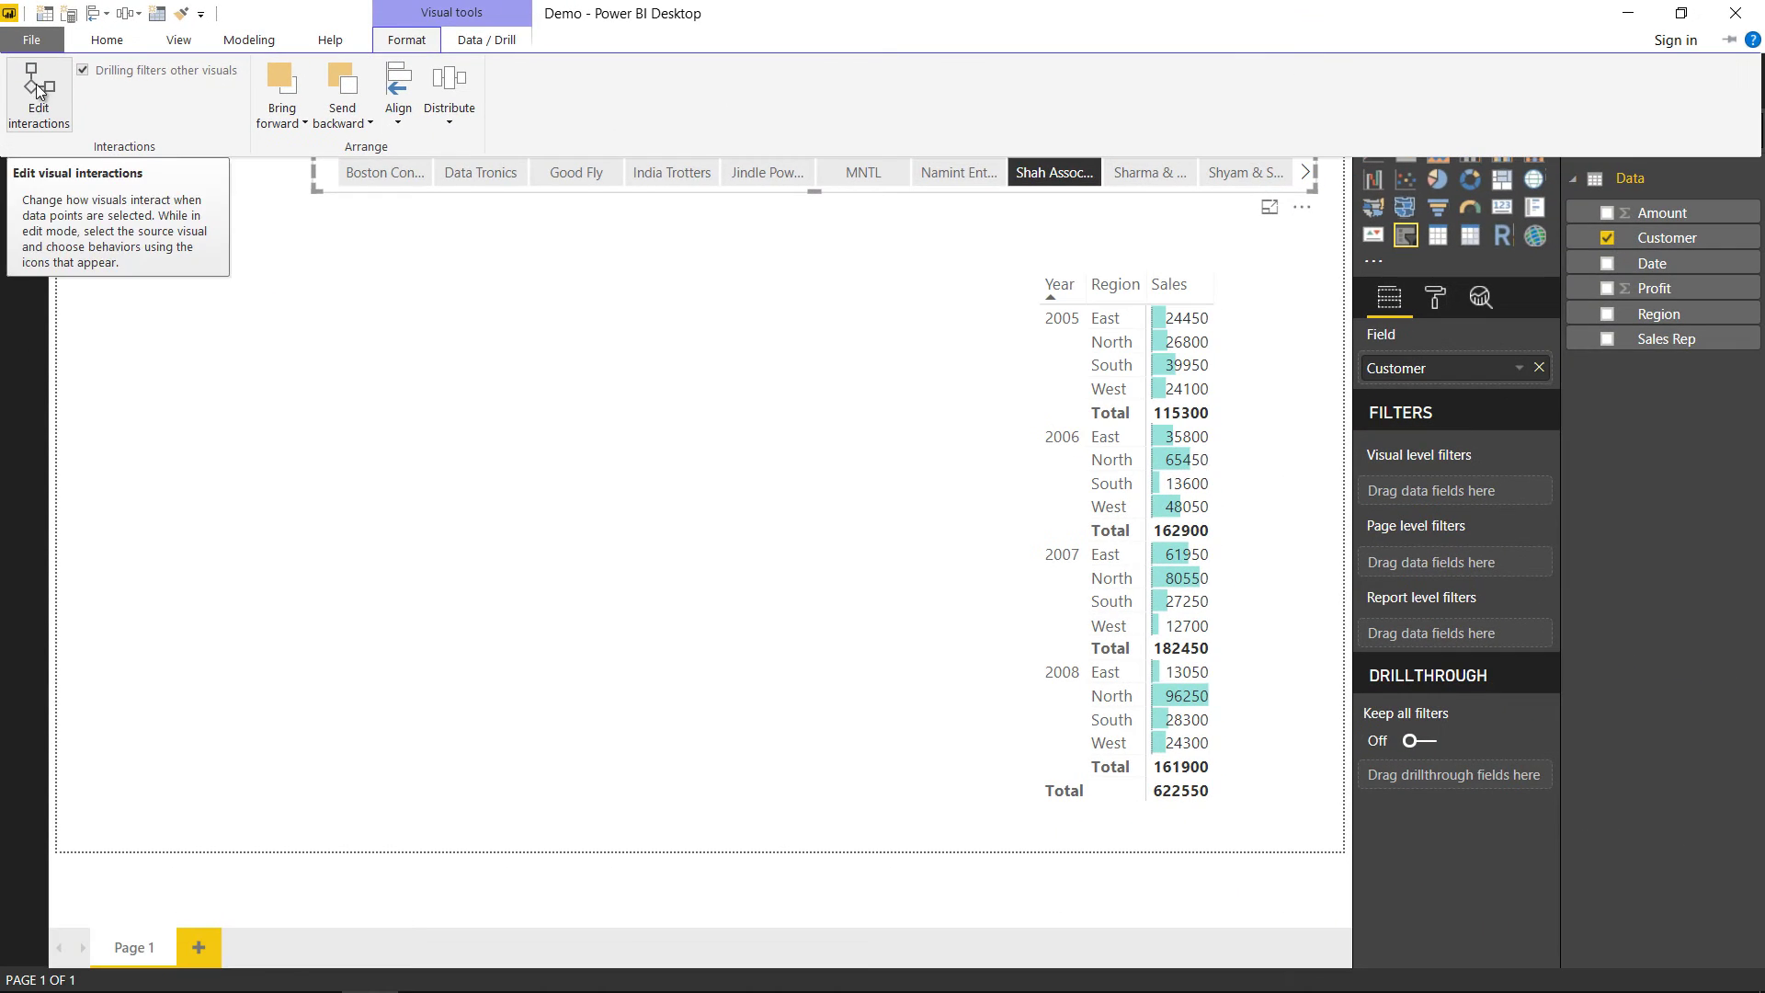
pyautogui.click(37, 89)
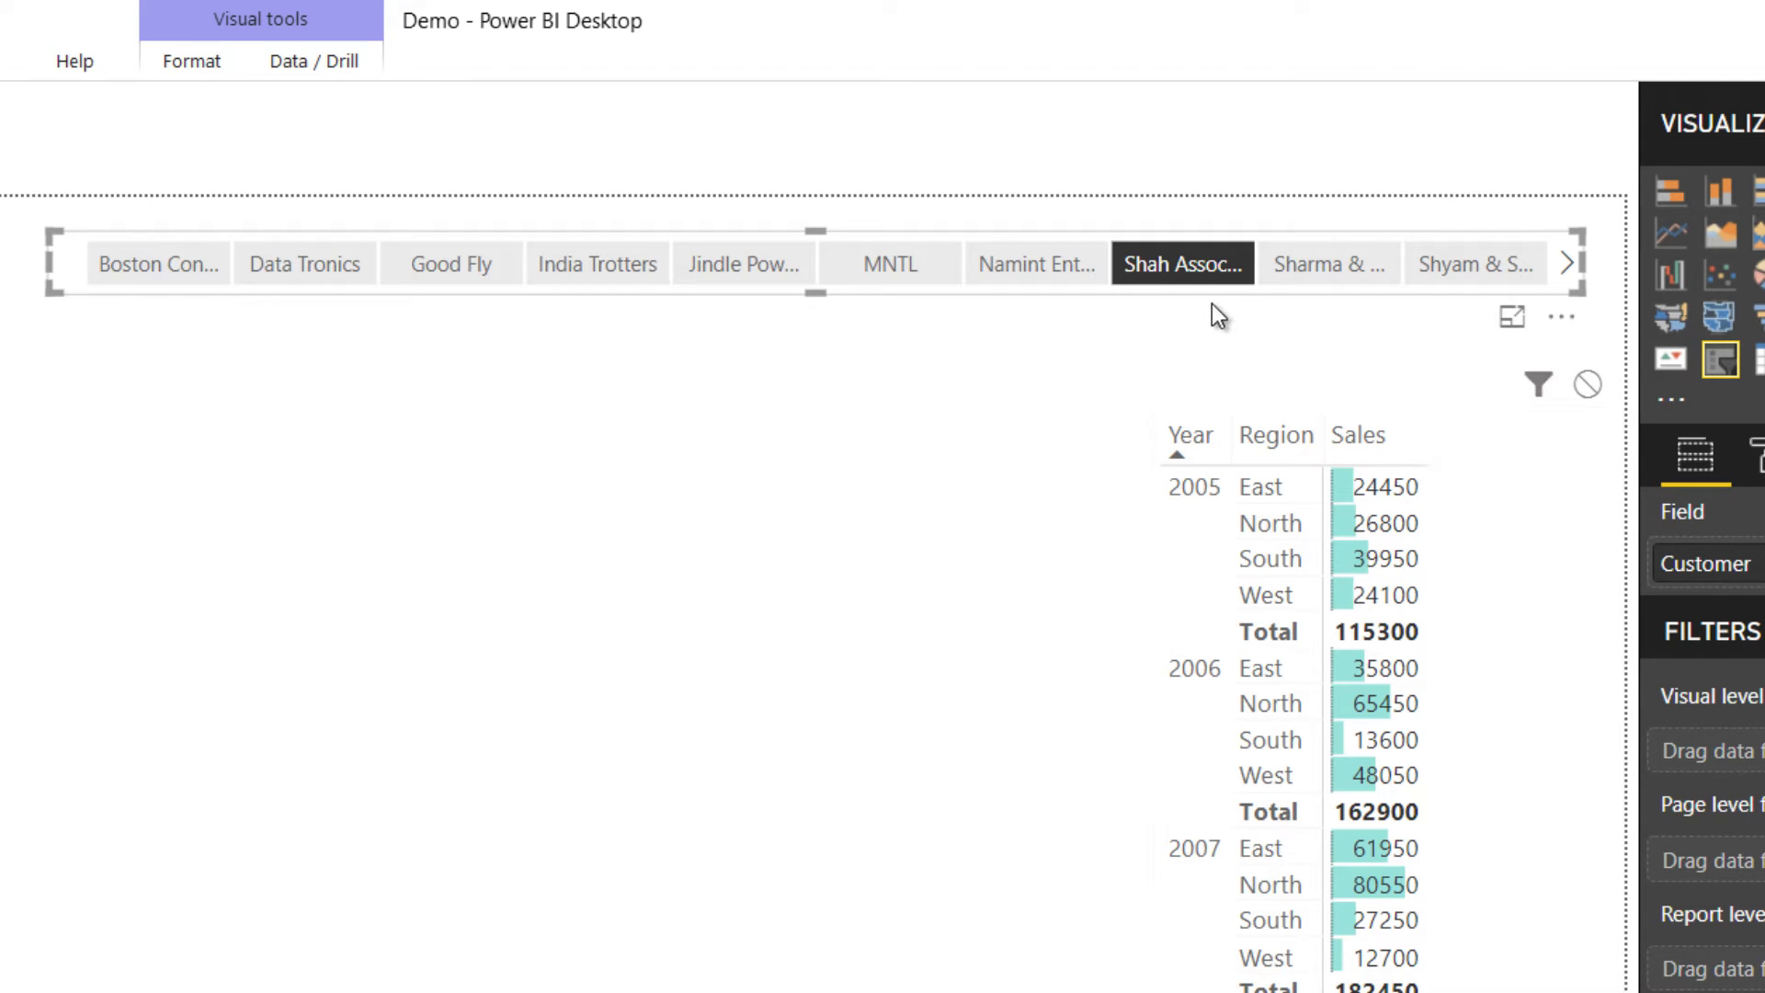
# Set the slicer's interaction with the sales matrix to None, then clear its selection.
pyautogui.click(1198, 275)
pyautogui.click(1199, 276)
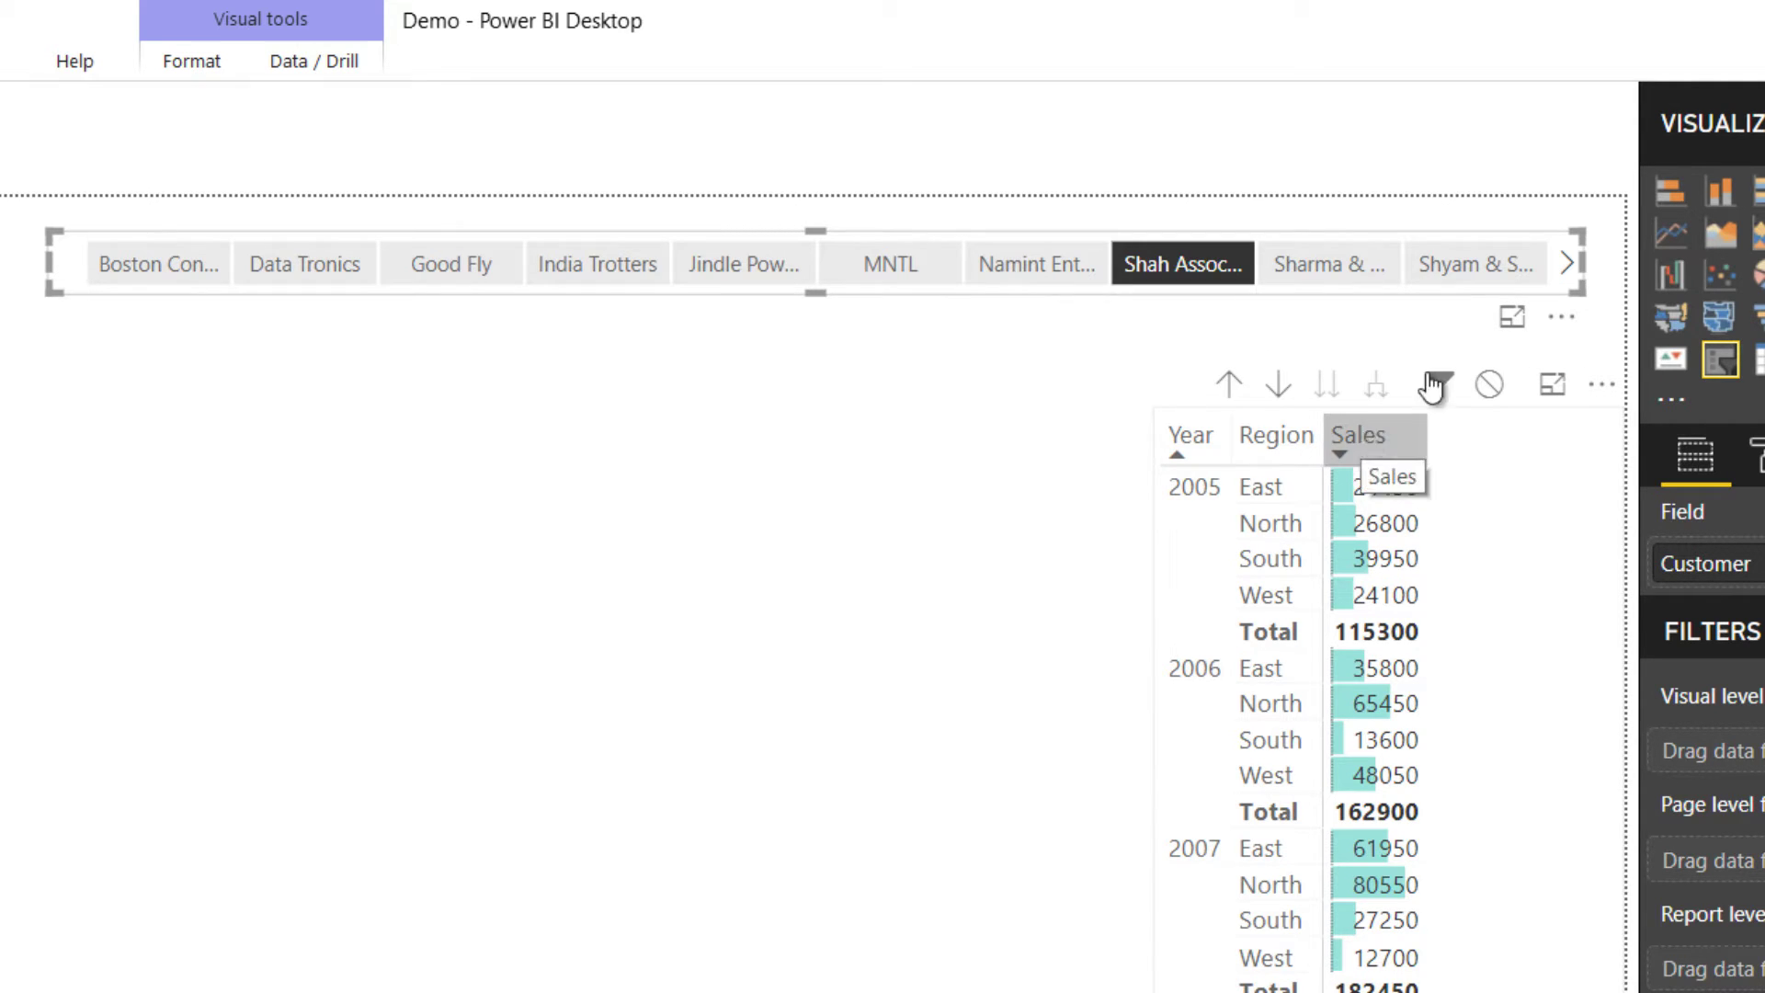
pyautogui.click(1491, 386)
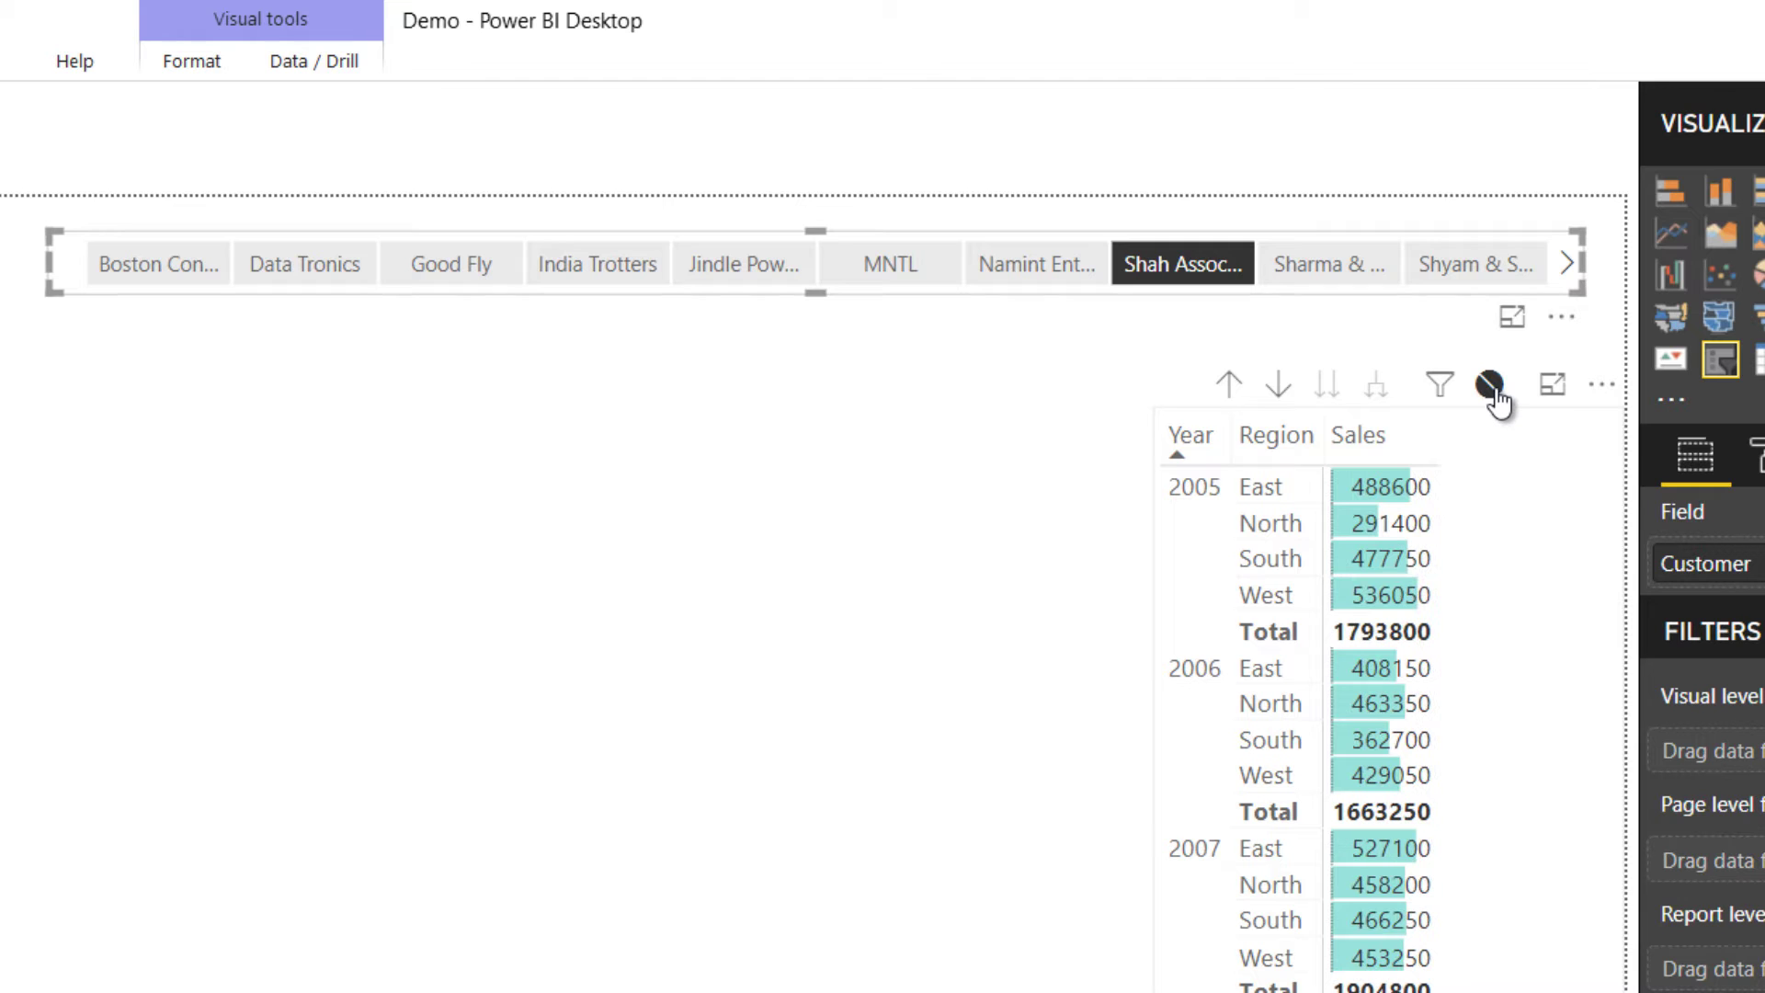
pyautogui.doubleClick(1039, 264)
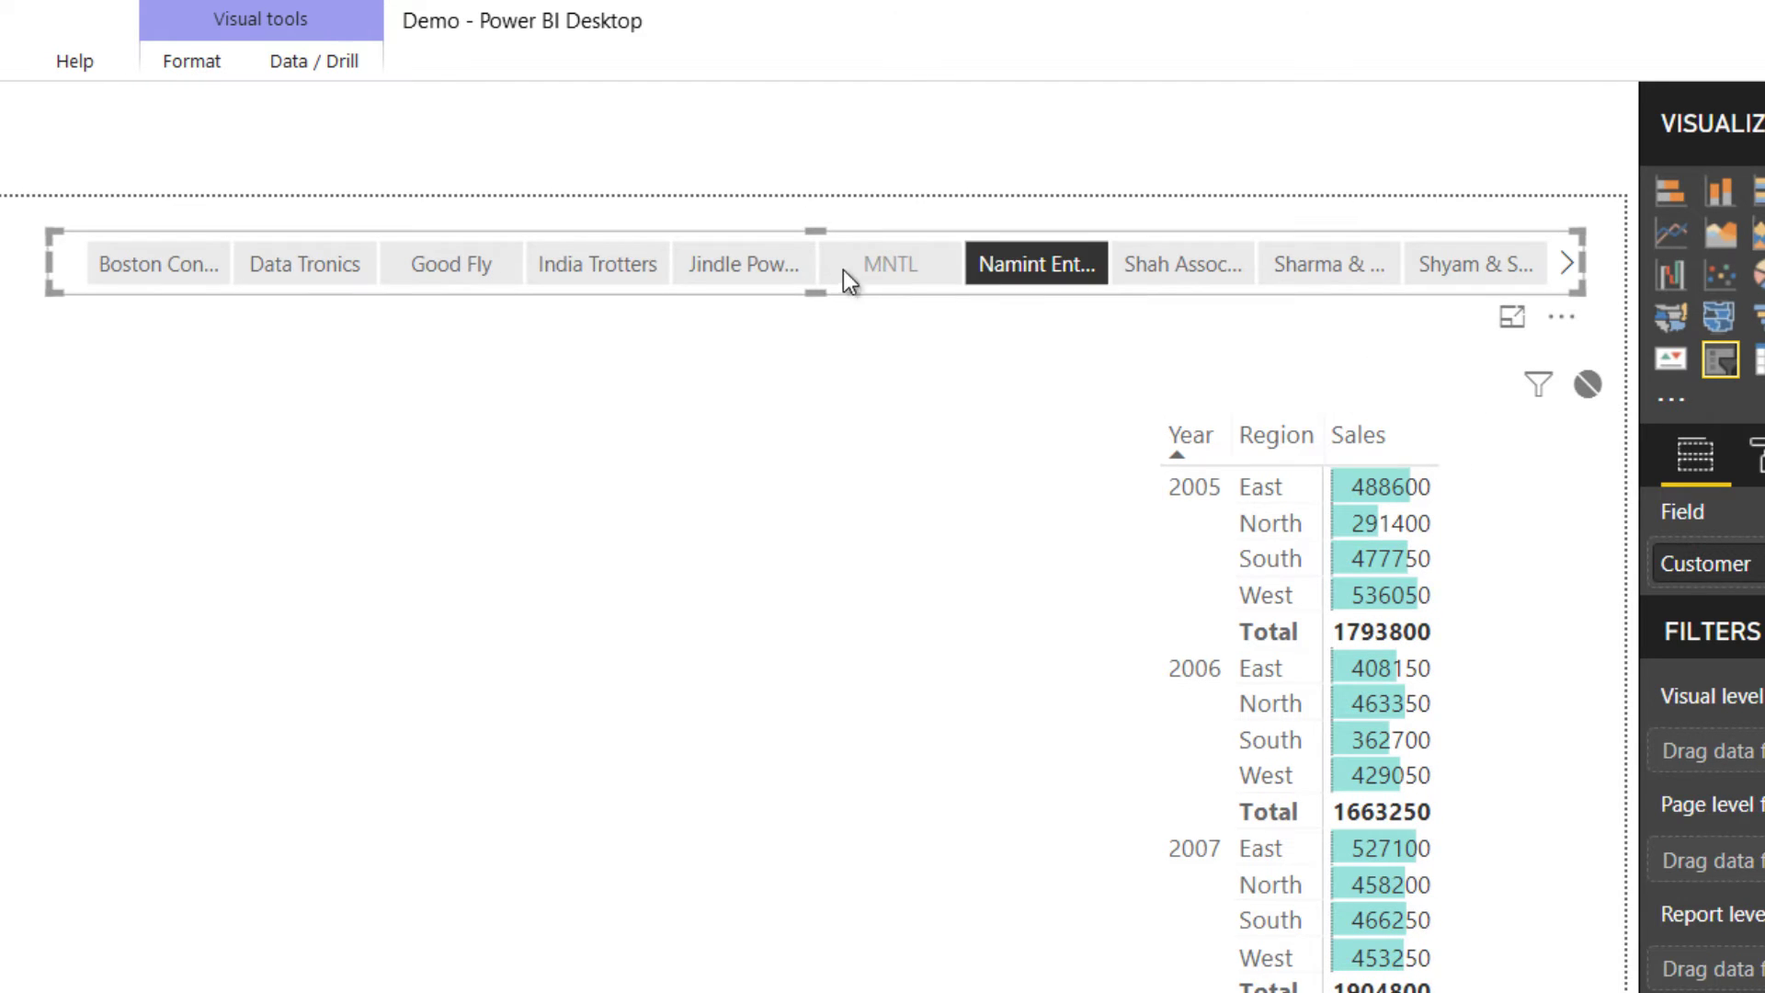
# Select MNTL, set the interaction back to Filter, and turn off Edit interactions.
pyautogui.click(887, 262)
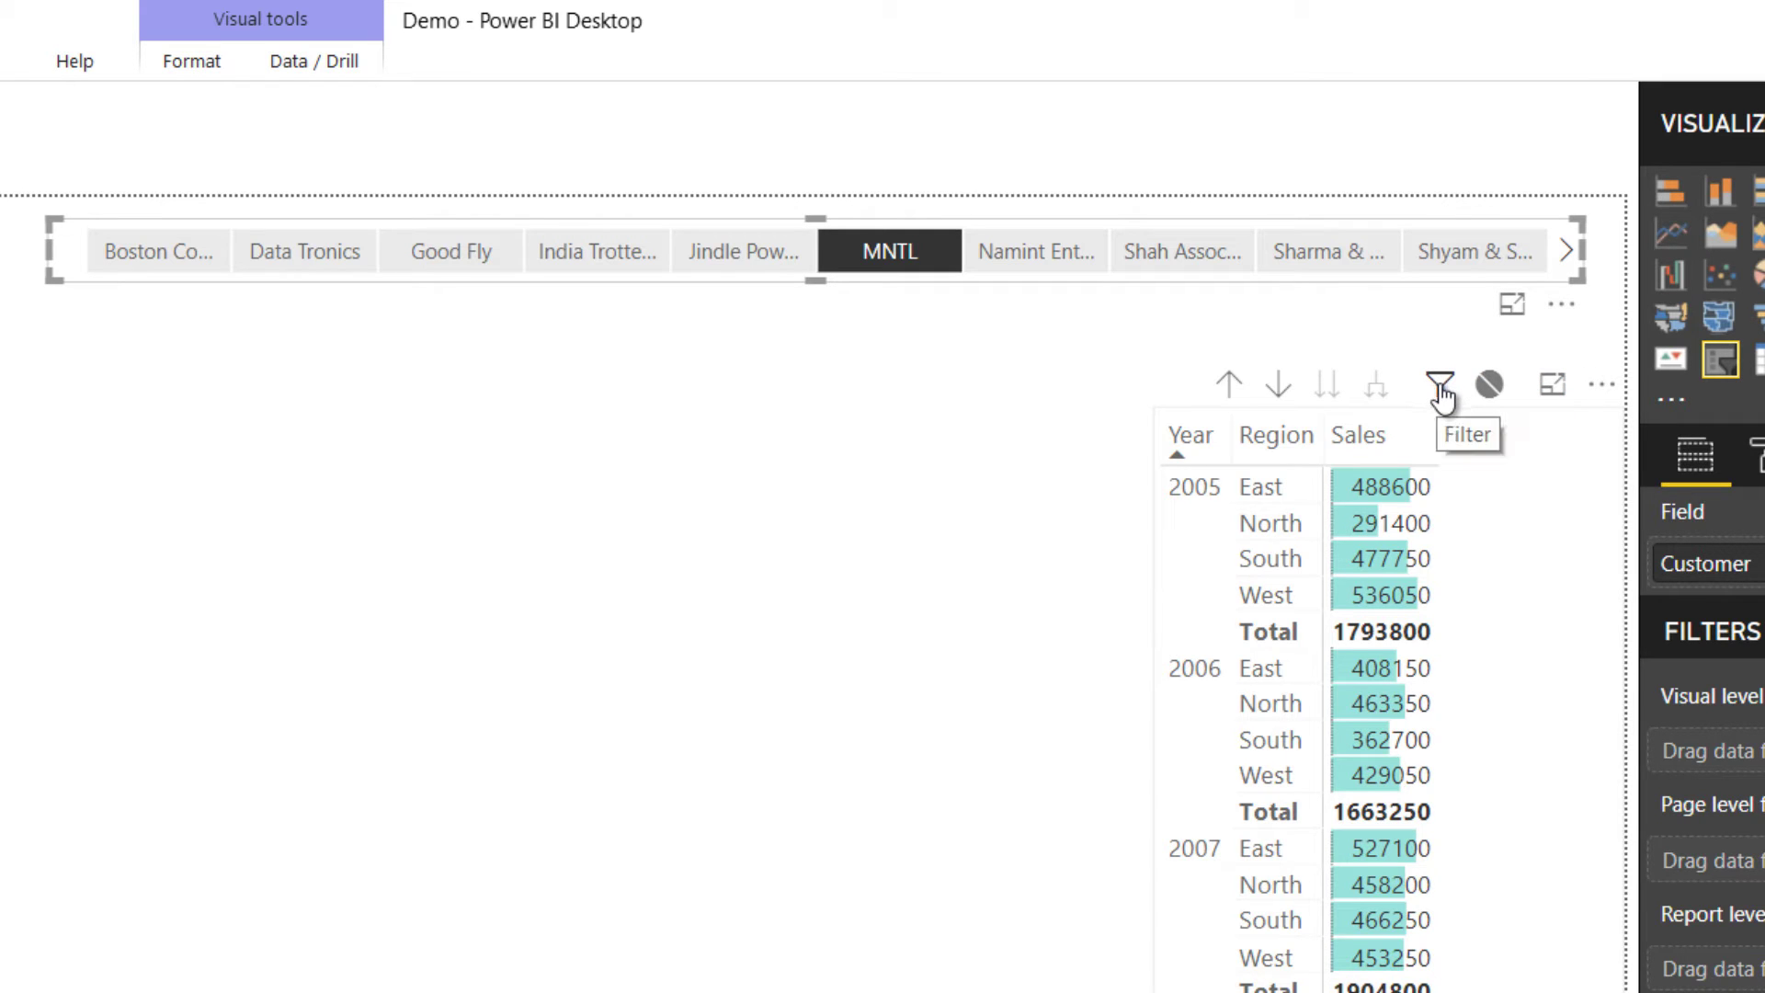
pyautogui.click(1441, 391)
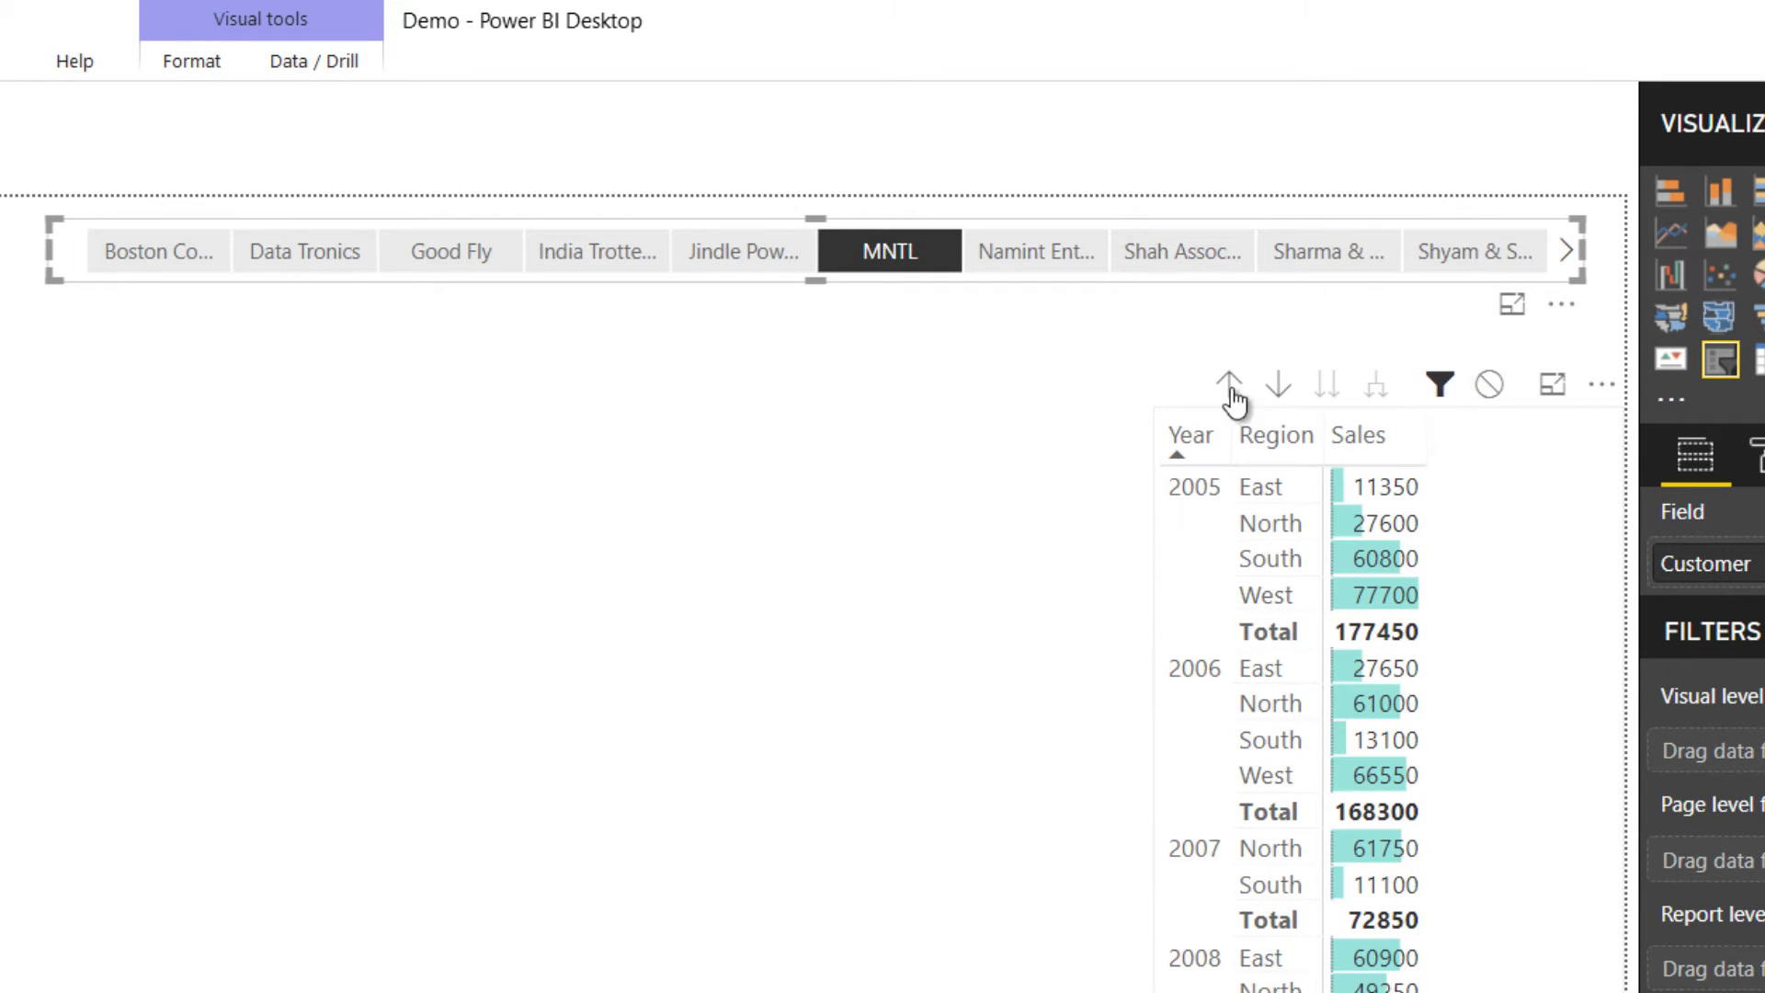
pyautogui.click(193, 60)
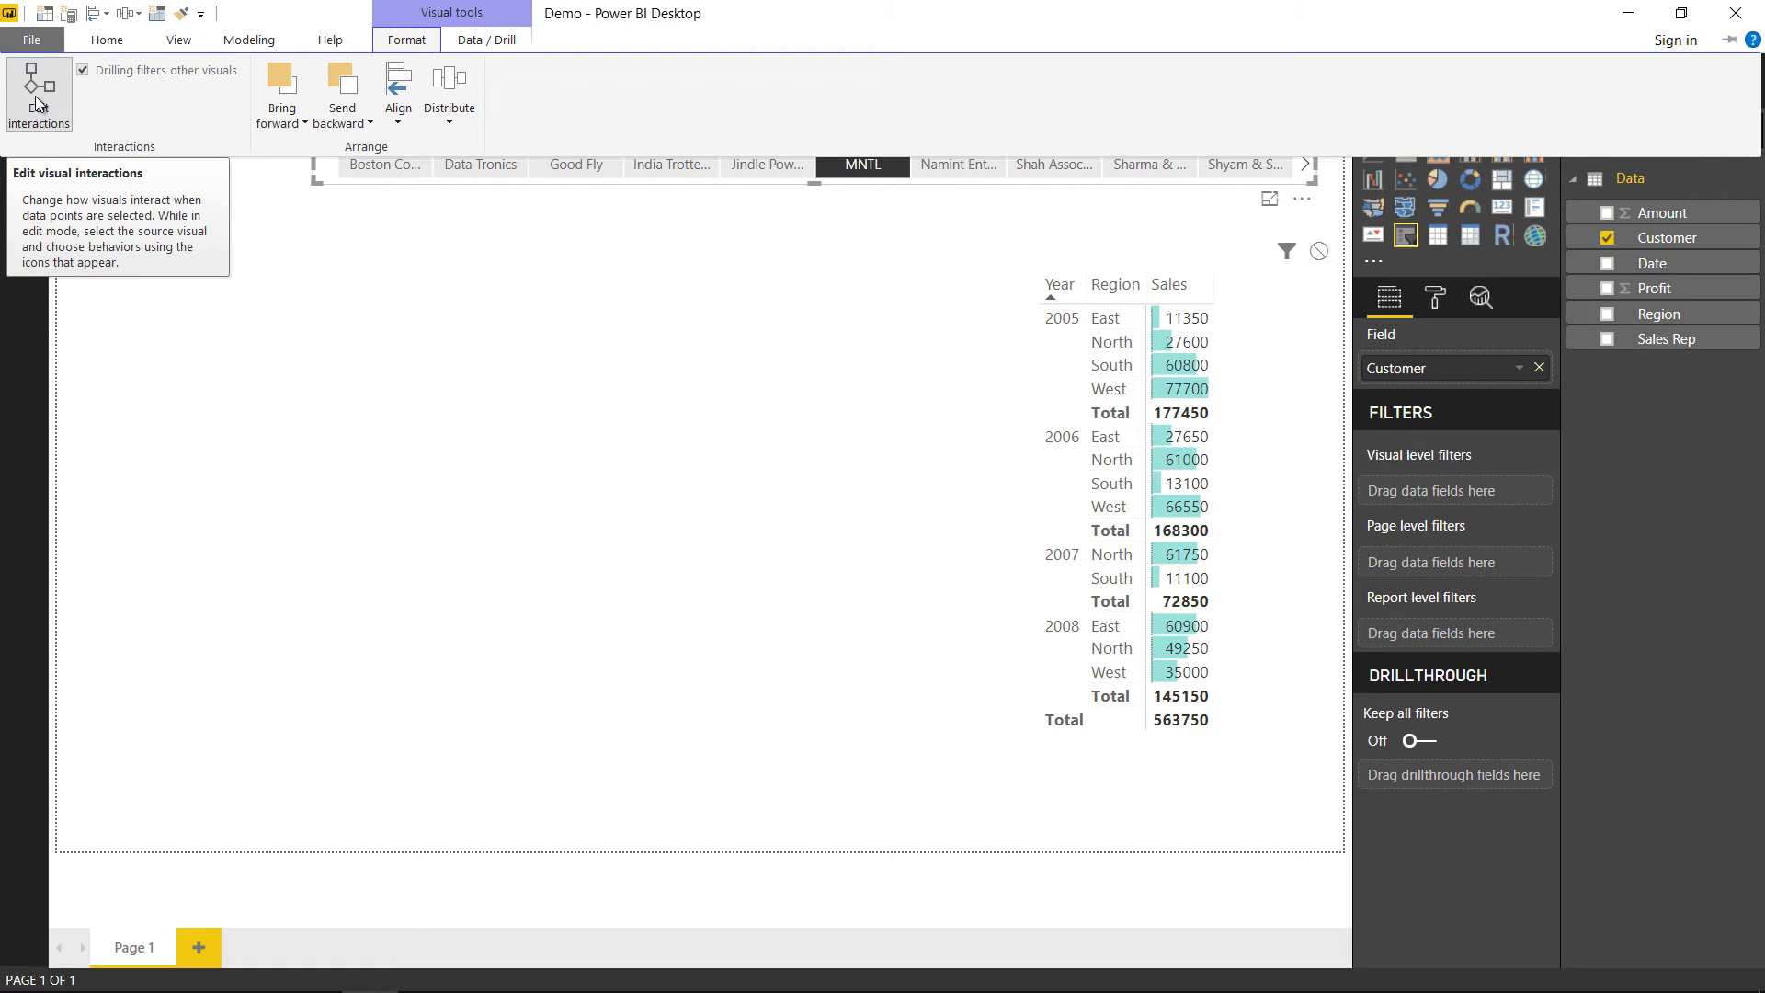
pyautogui.click(852, 203)
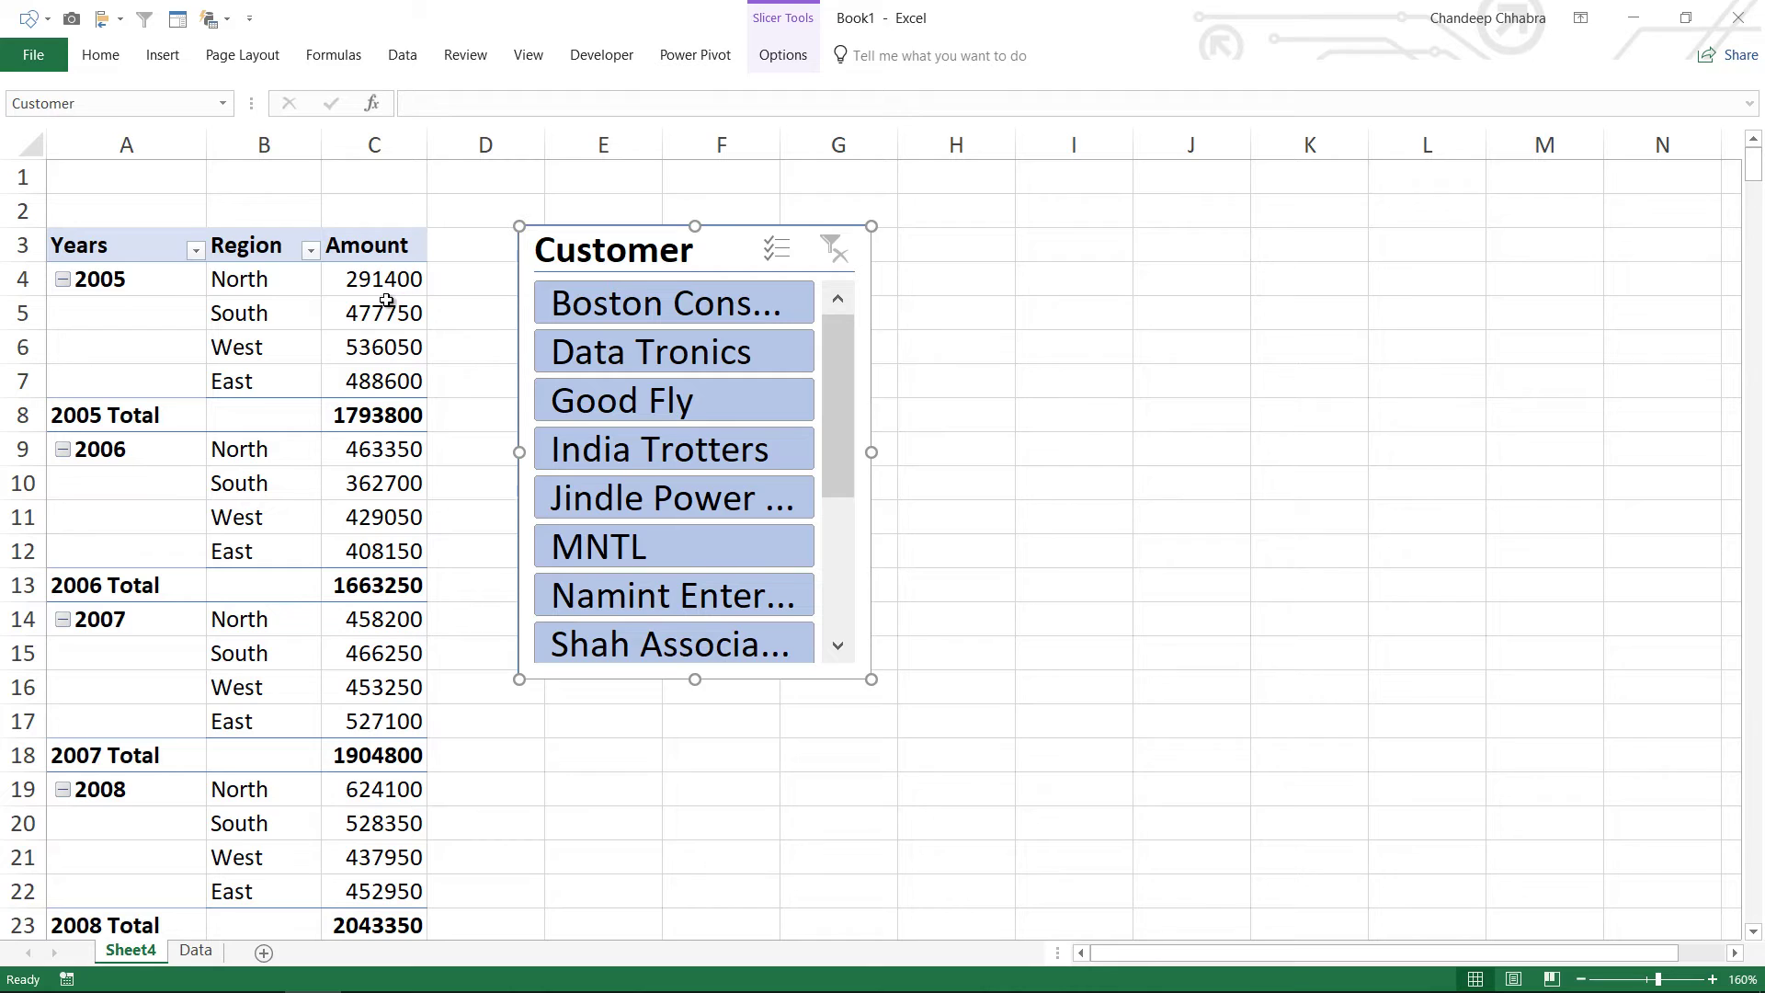
# Move the PivotTable Fields pane left and preview the Years and Region filter dropdowns.
pyautogui.click(374, 313)
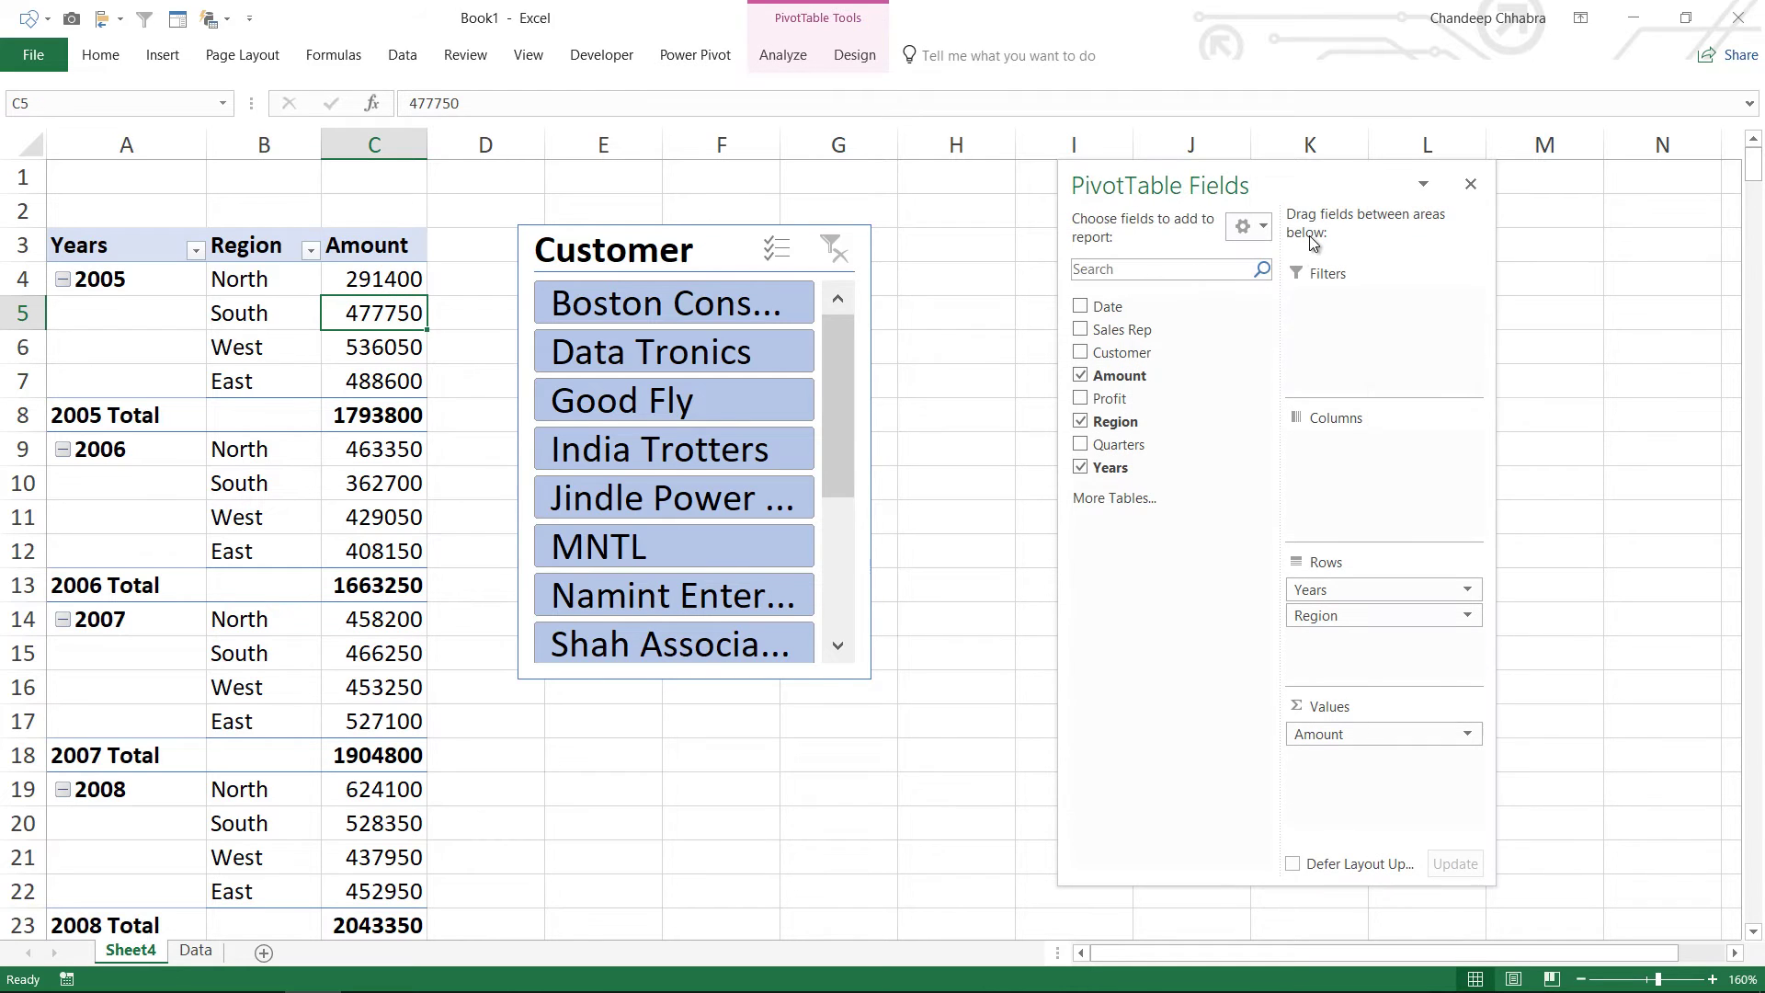
pyautogui.moveTo(1138, 189); pyautogui.dragTo(903, 170)
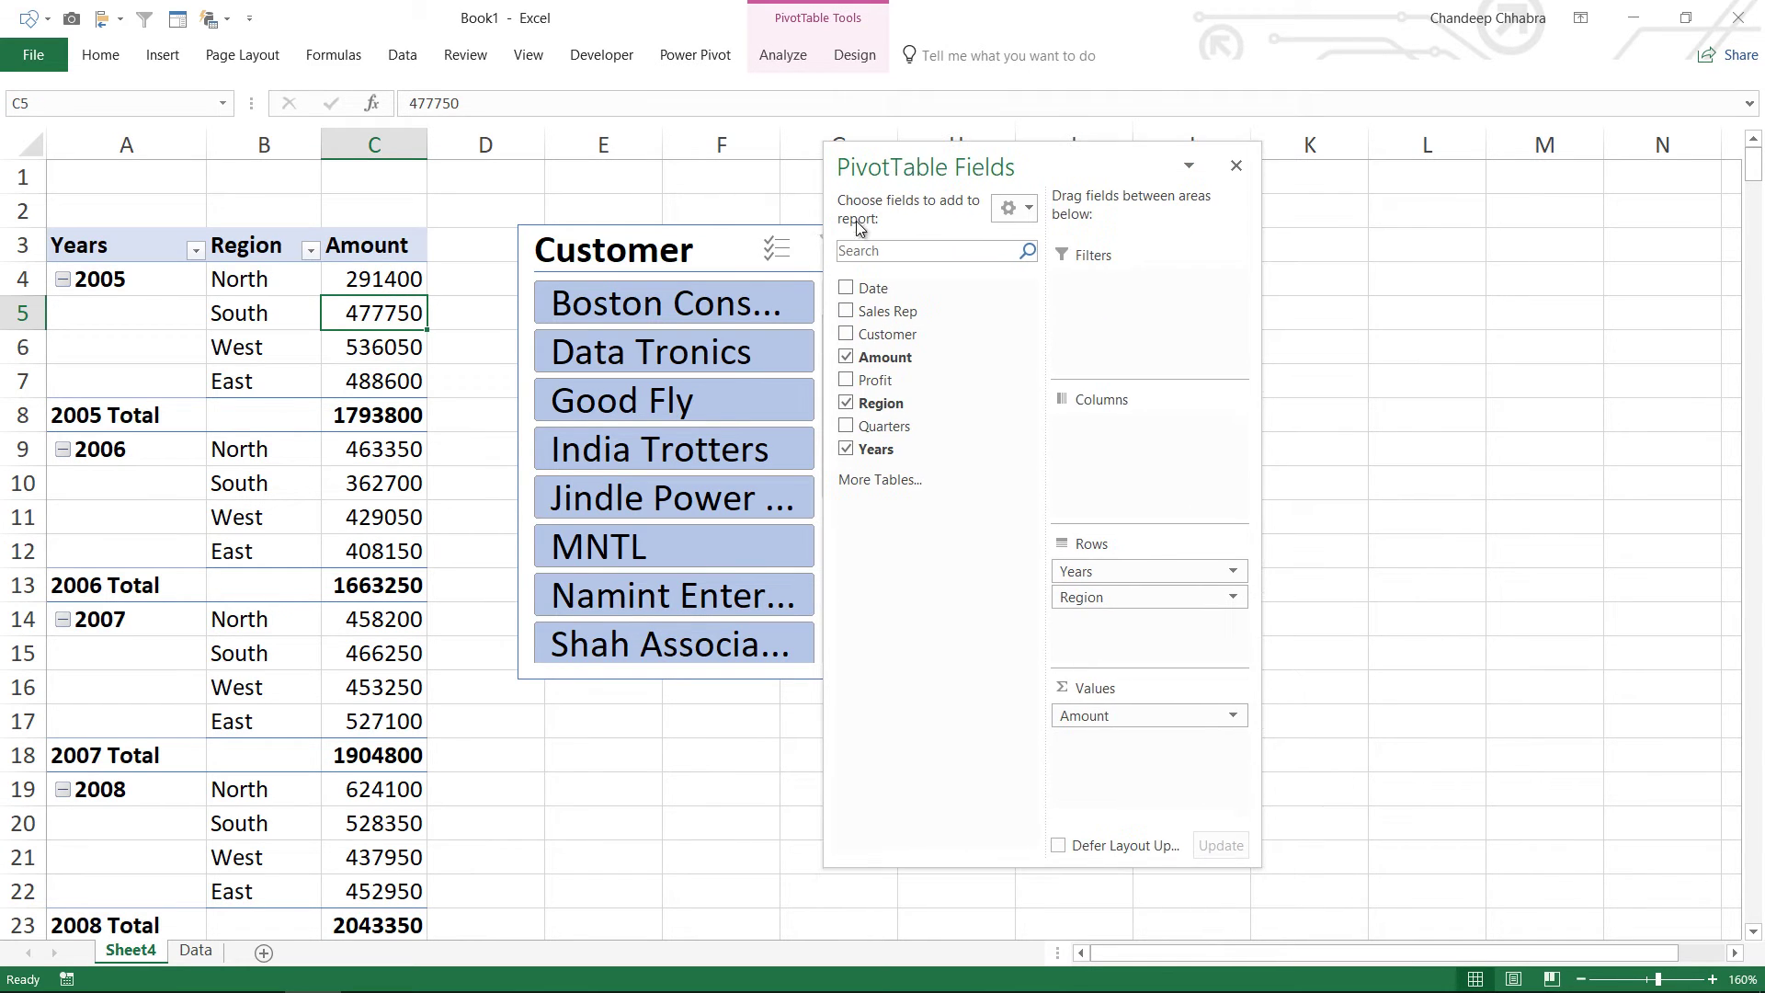
pyautogui.click(195, 250)
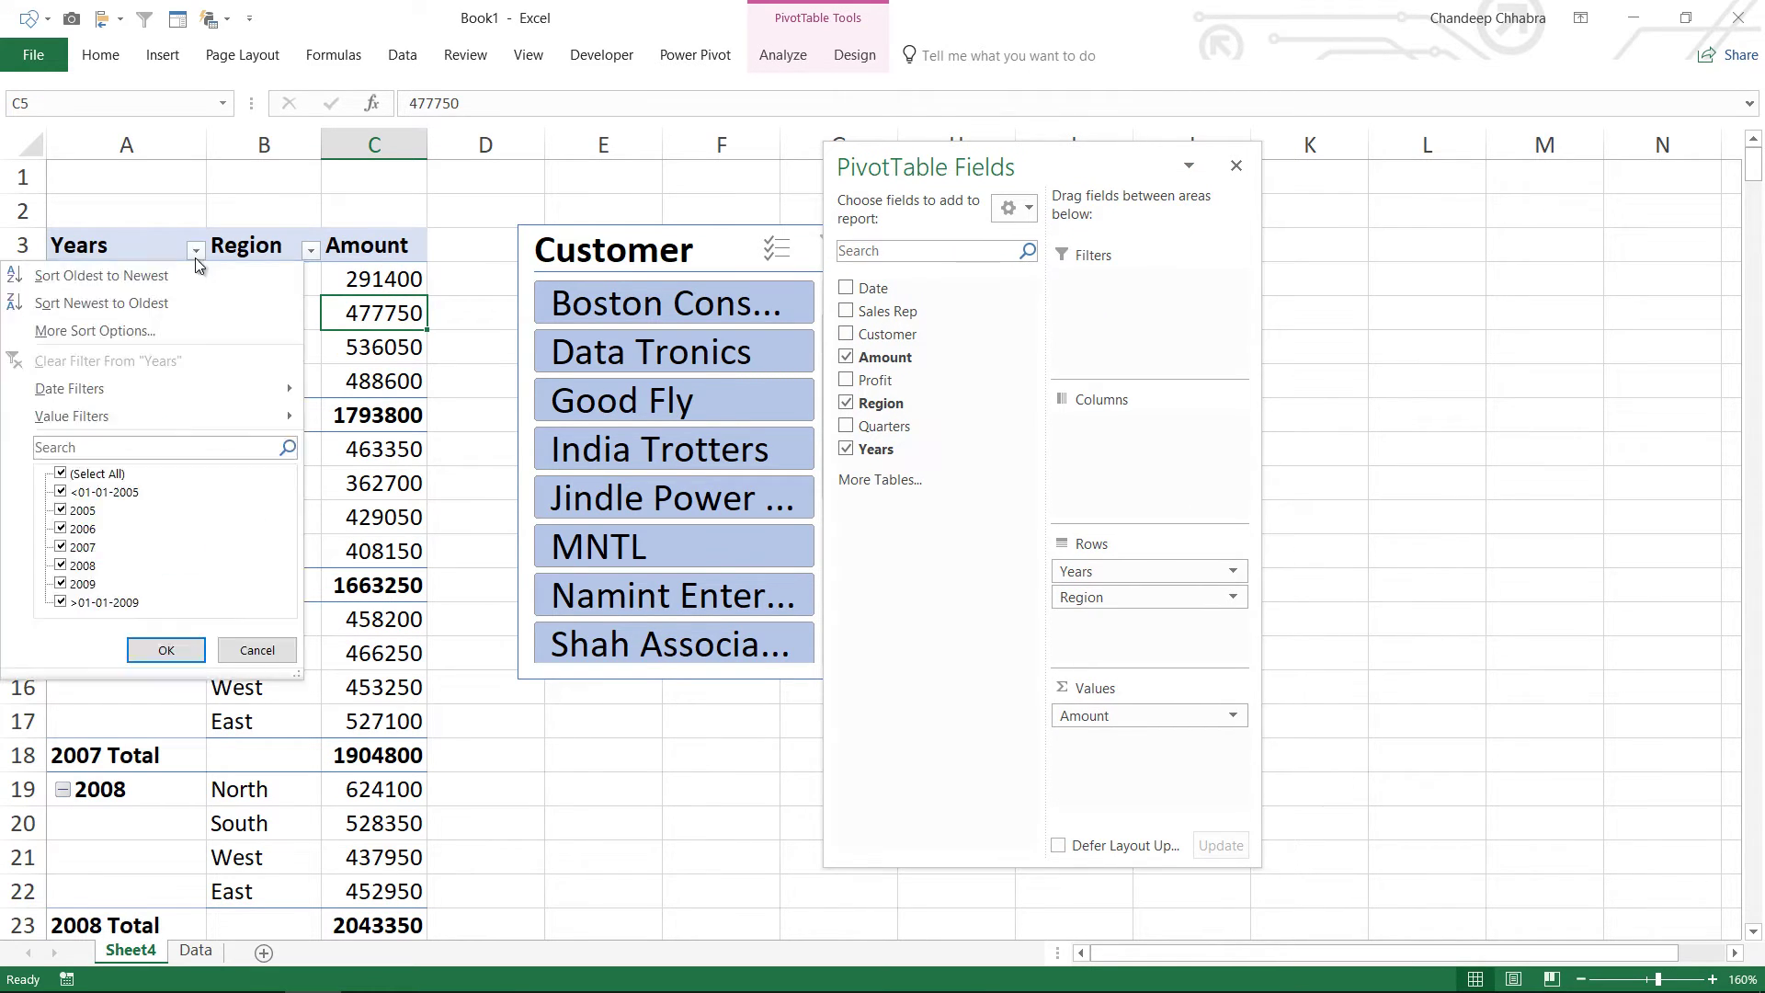
pyautogui.click(307, 253)
pyautogui.click(311, 251)
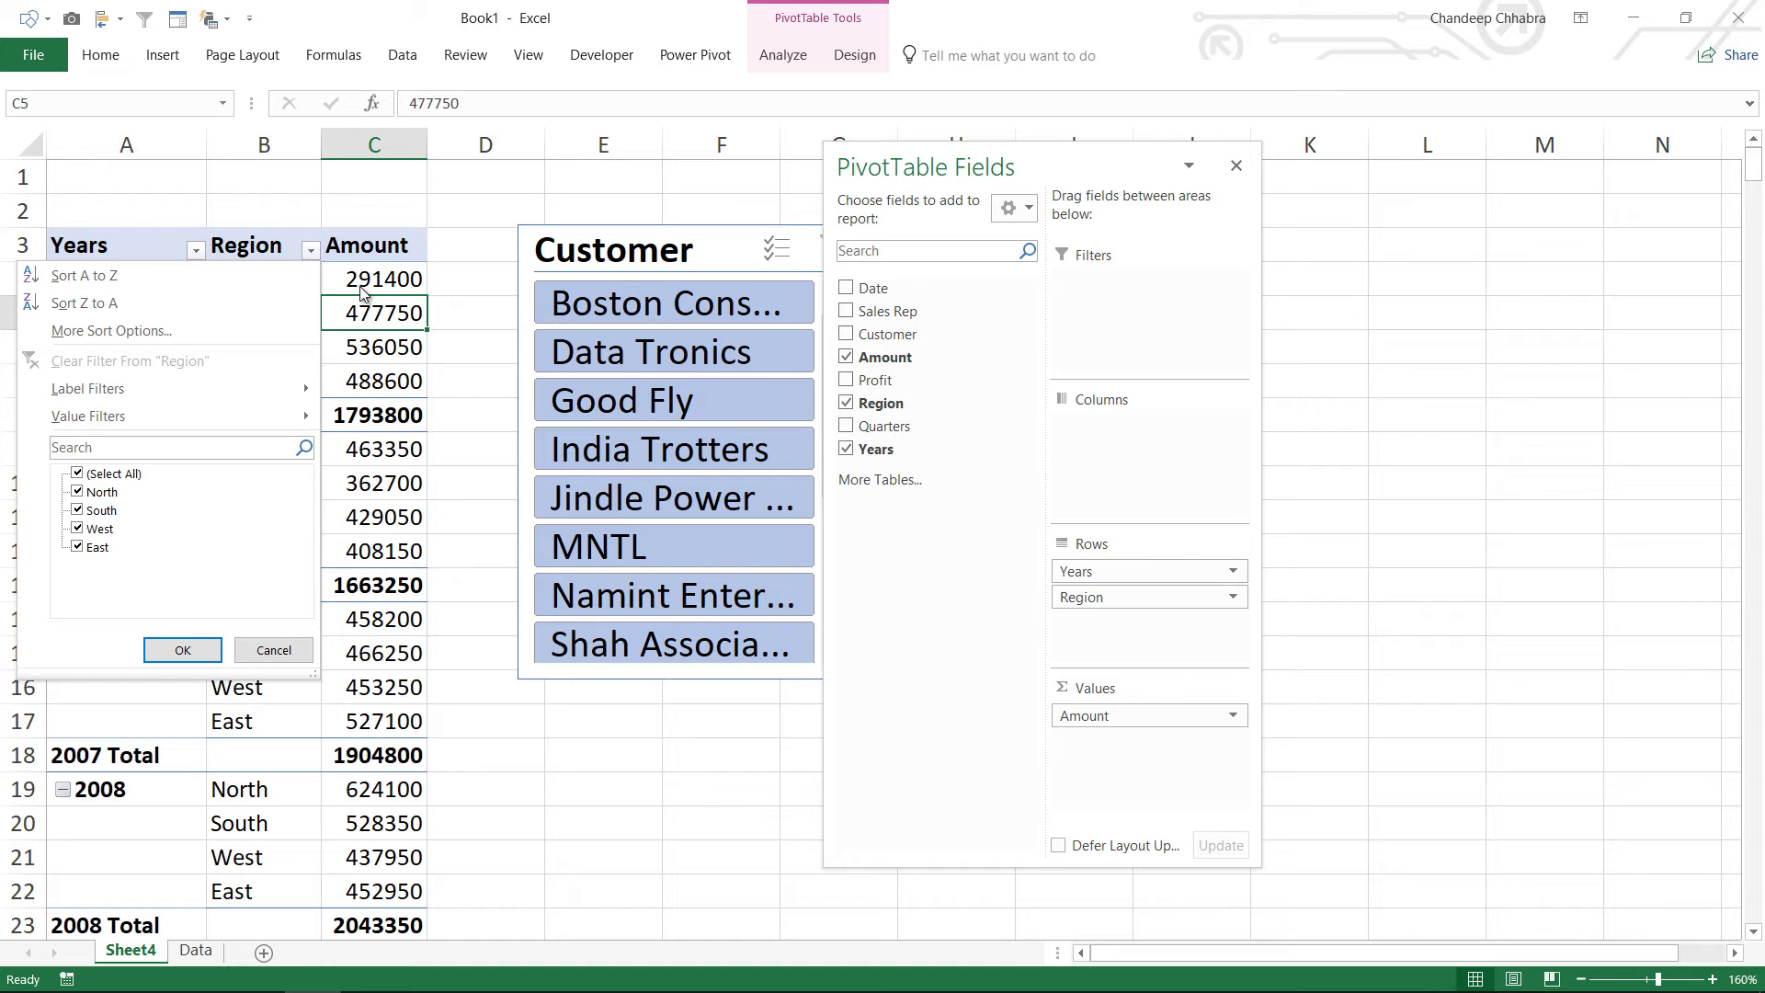
pyautogui.press('Escape')
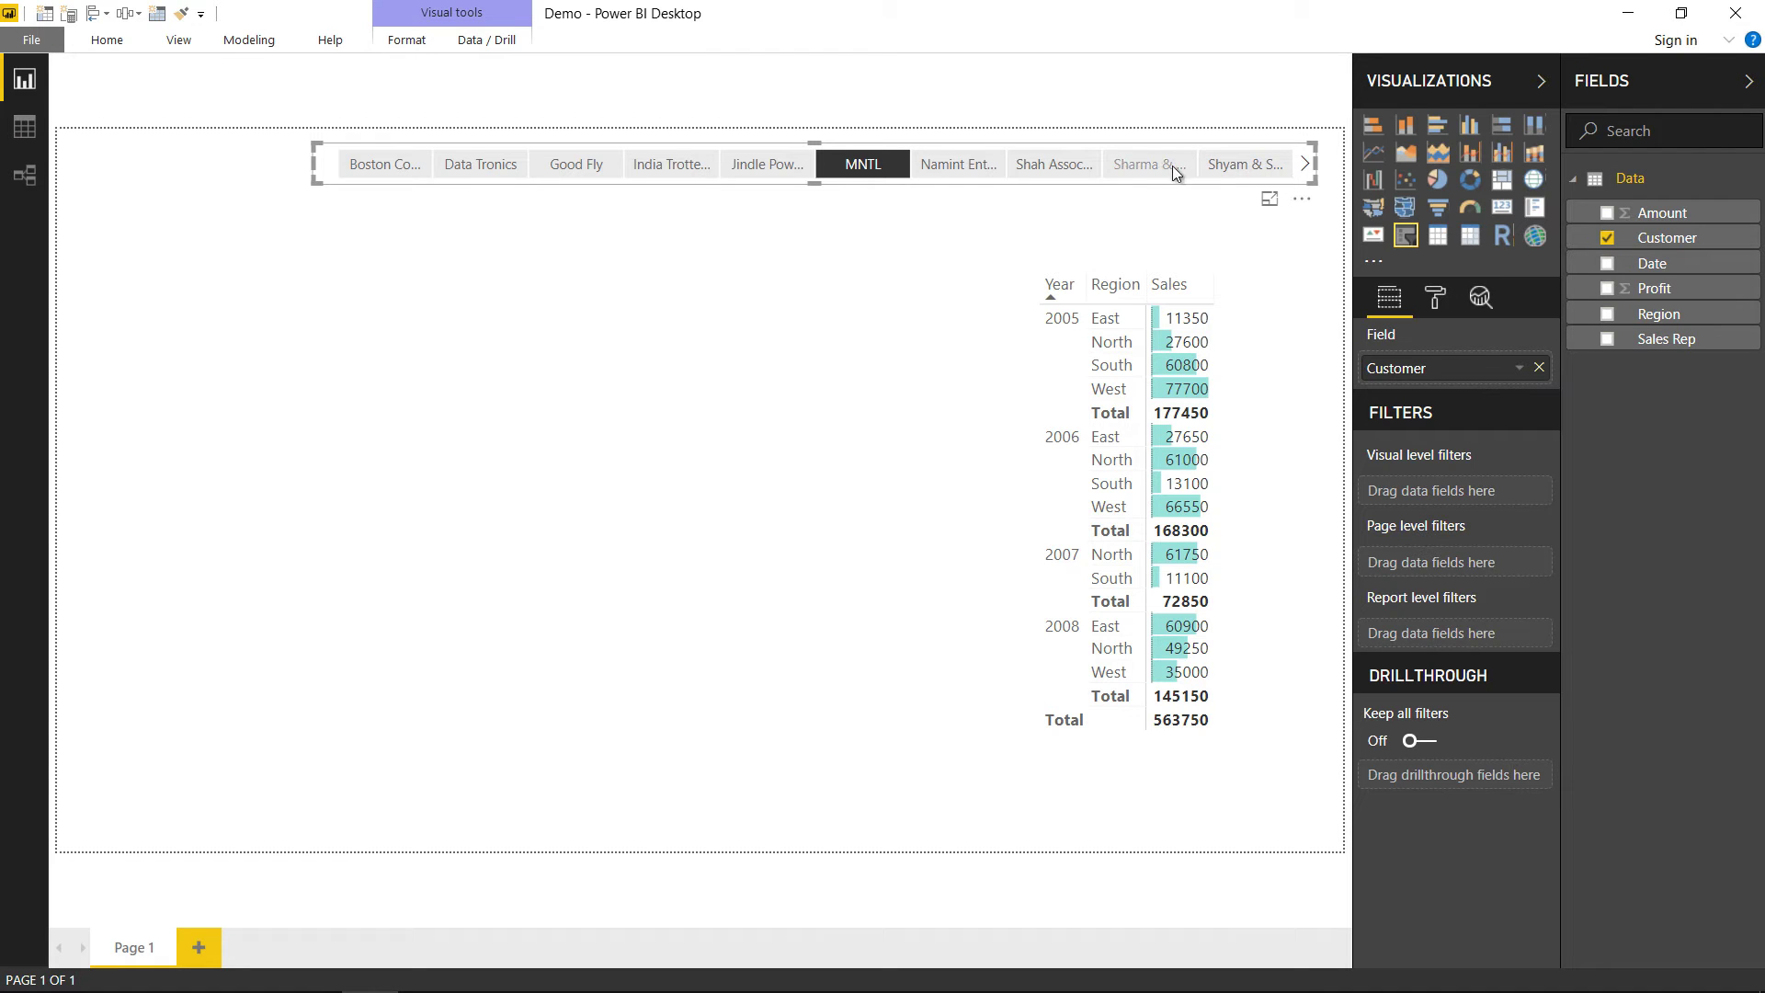
# Delete the customer slicer and select the sales matrix to show its visual-level filters.
pyautogui.press('Delete')
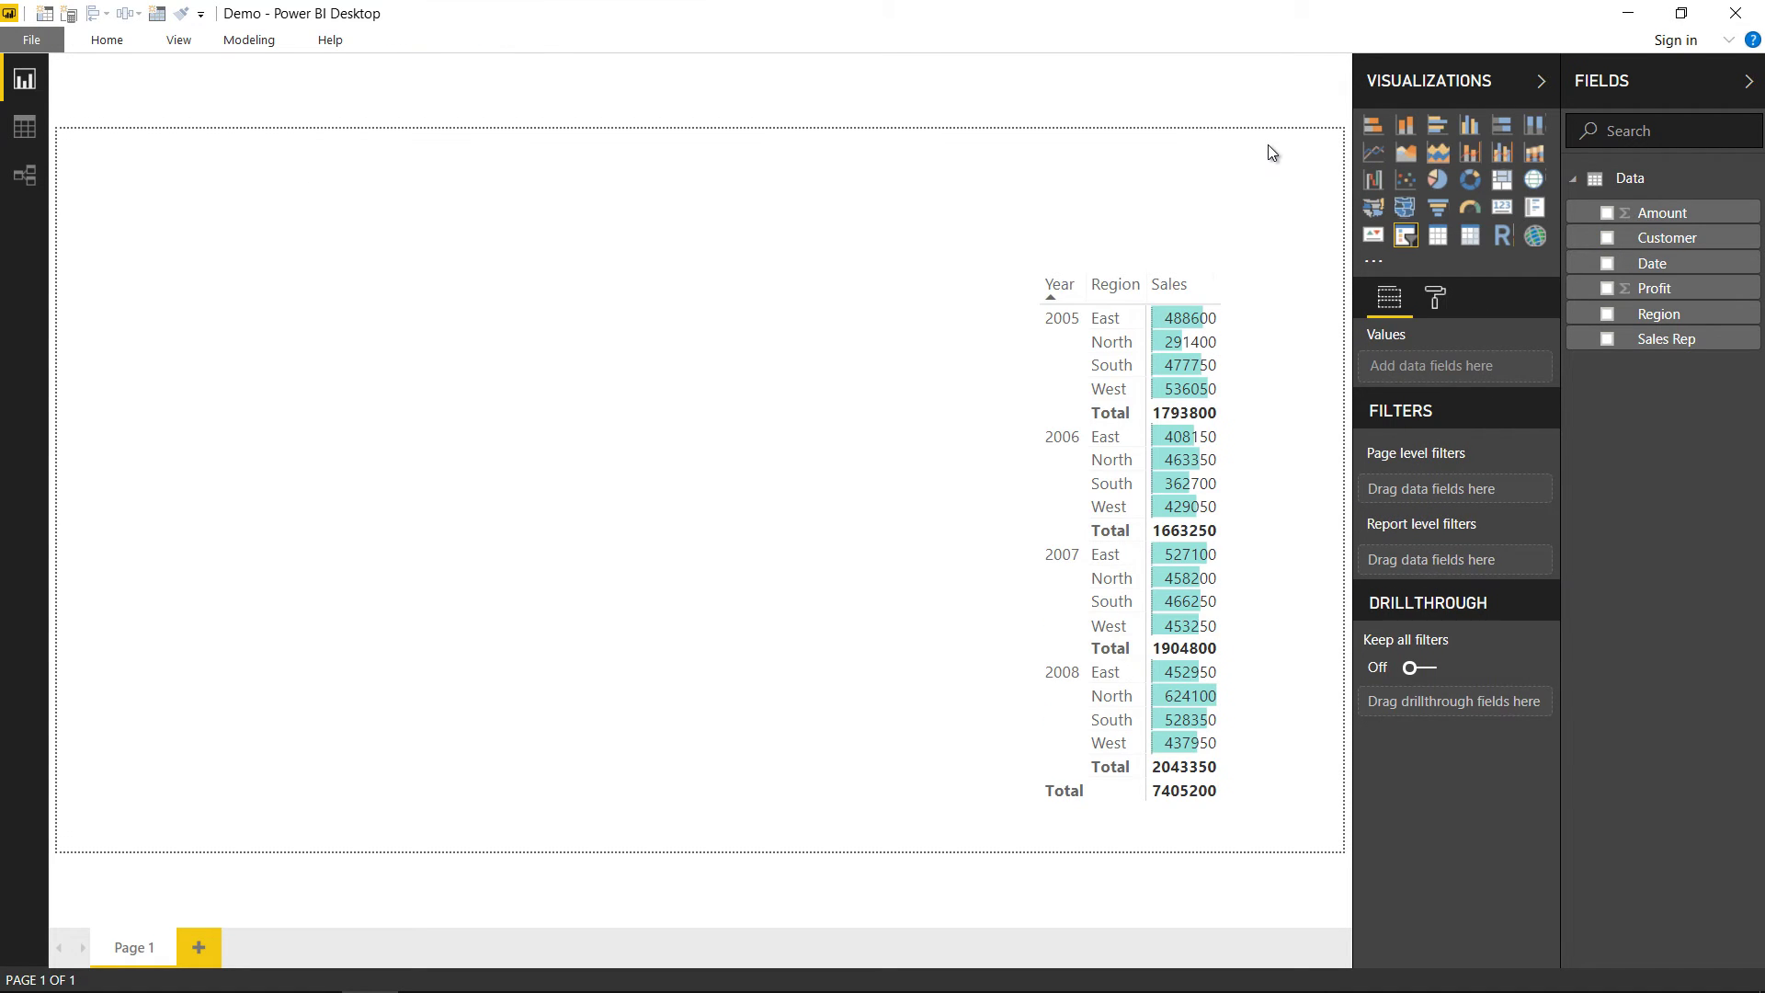
pyautogui.click(1244, 366)
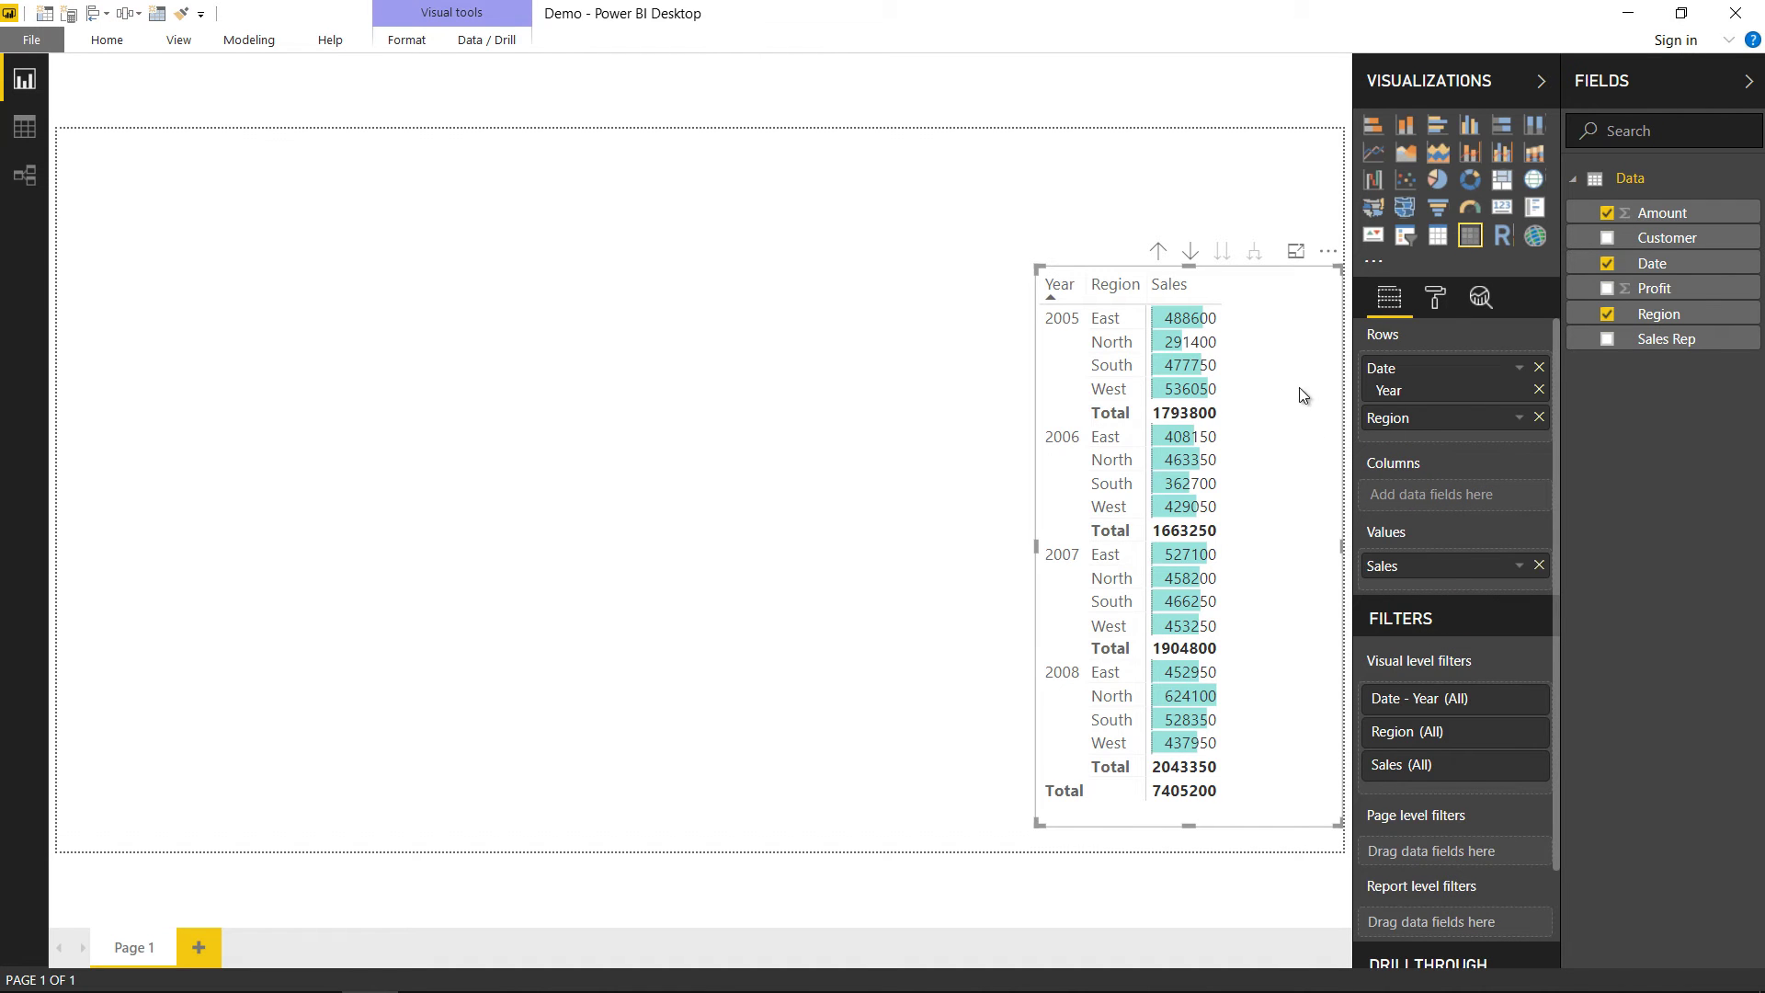
pyautogui.scroll(-3, 1431, 606)
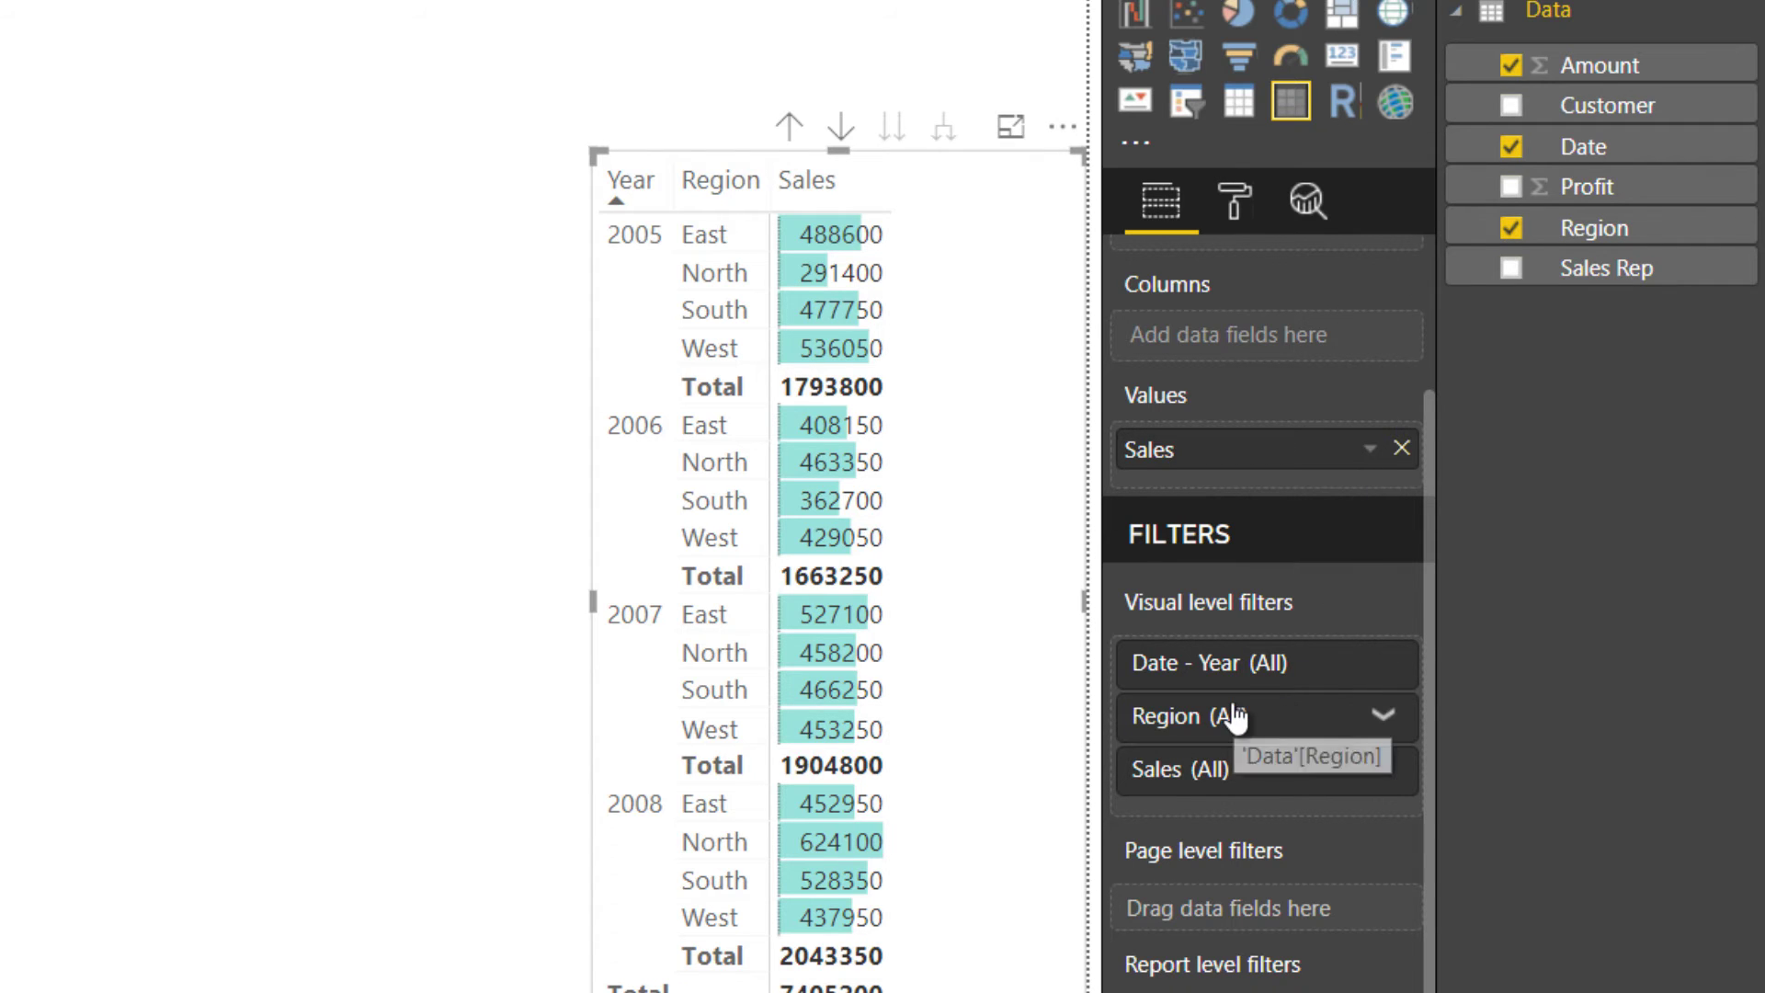
pyautogui.click(1380, 770)
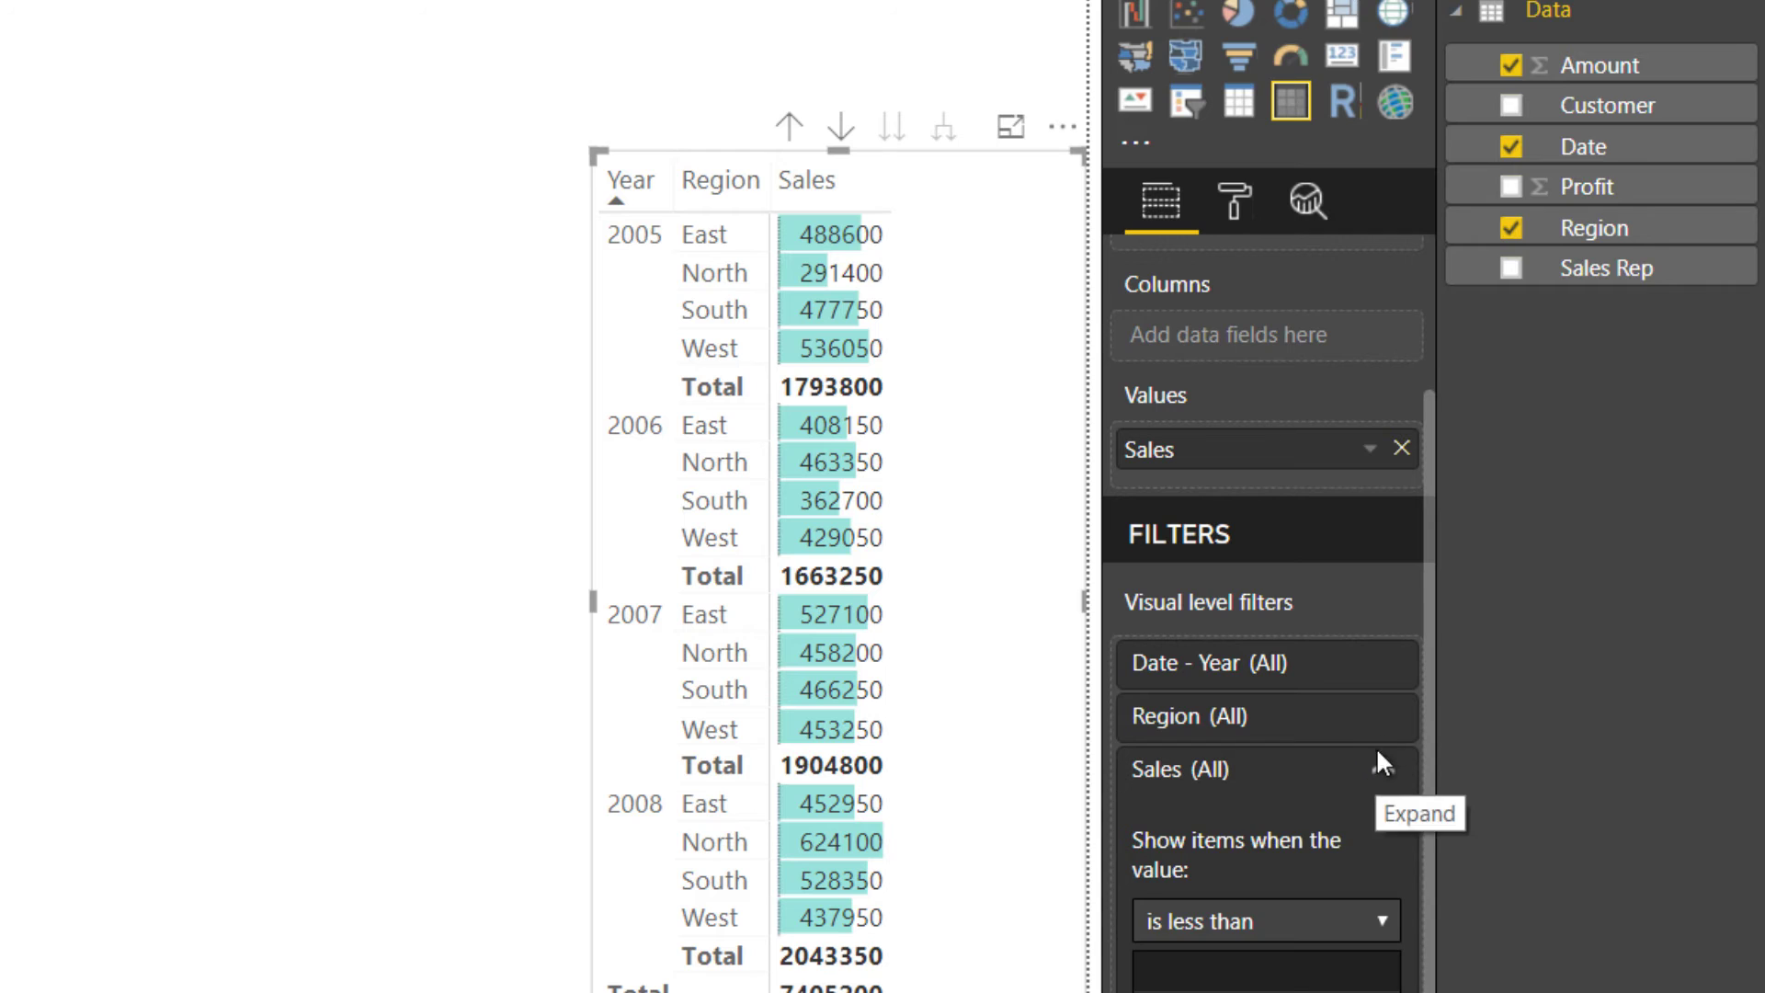
# Filter the matrix to East, then untick it and collapse the Region and Sales cards.
pyautogui.click(1382, 719)
pyautogui.click(1143, 937)
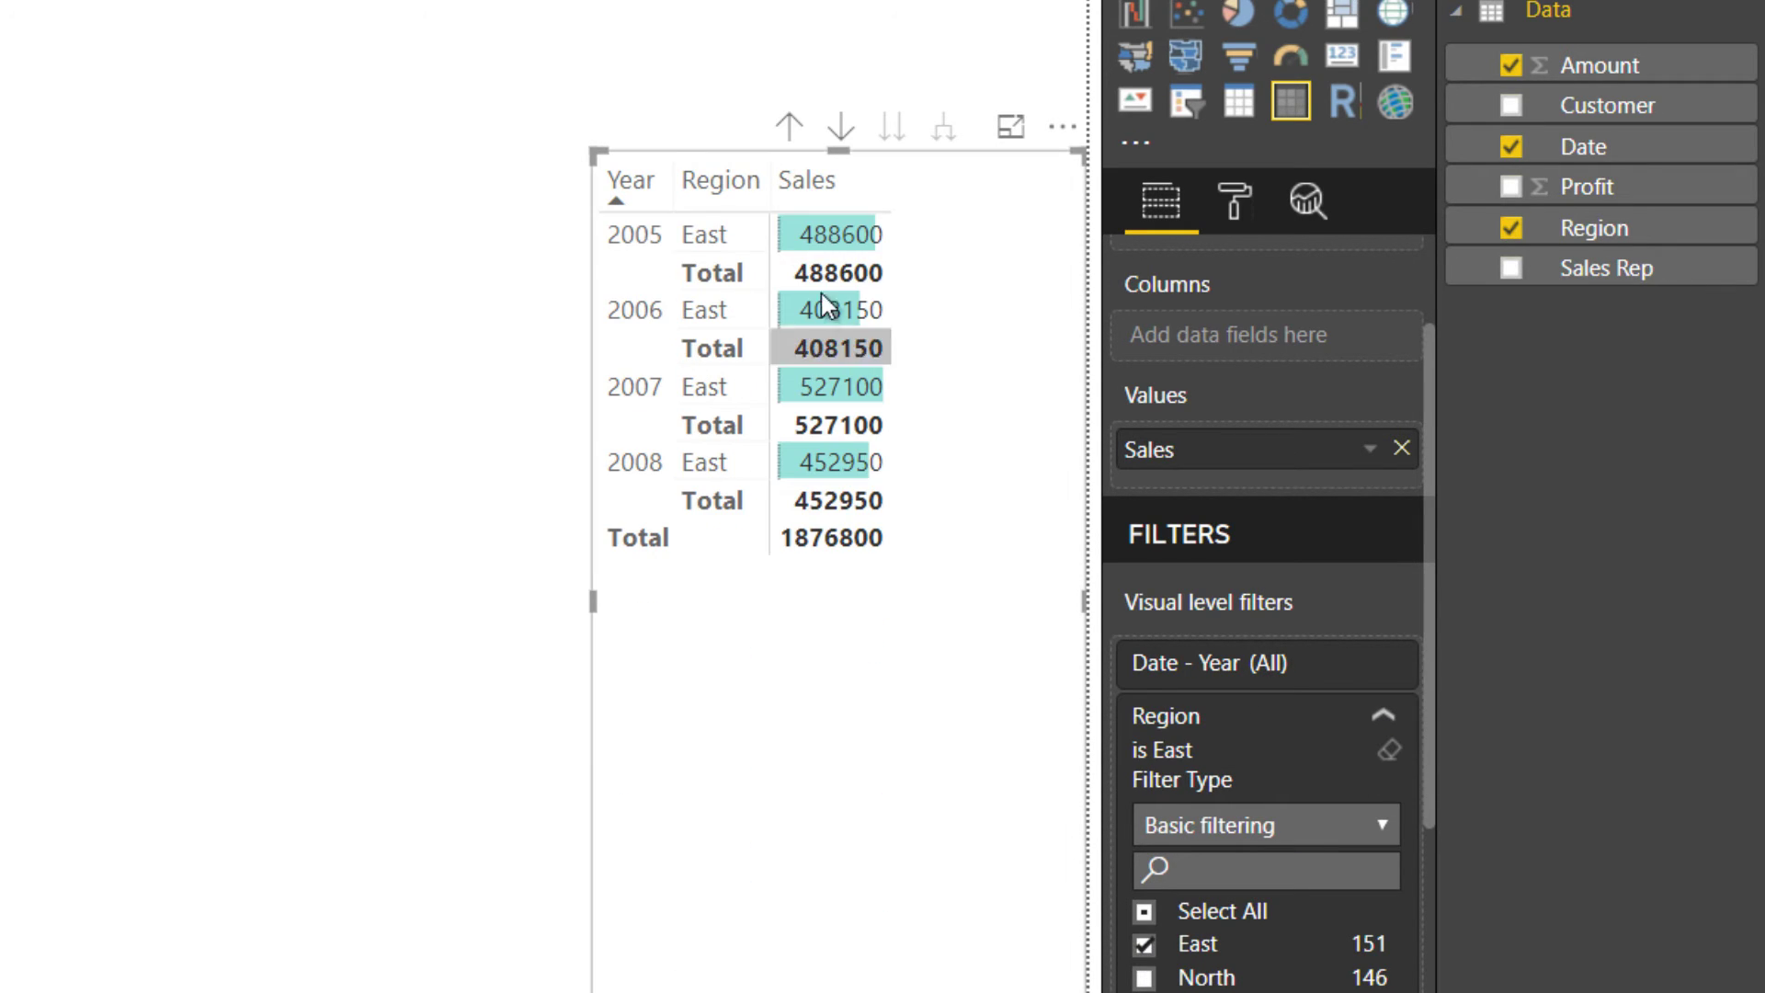
pyautogui.click(1147, 946)
pyautogui.click(1382, 715)
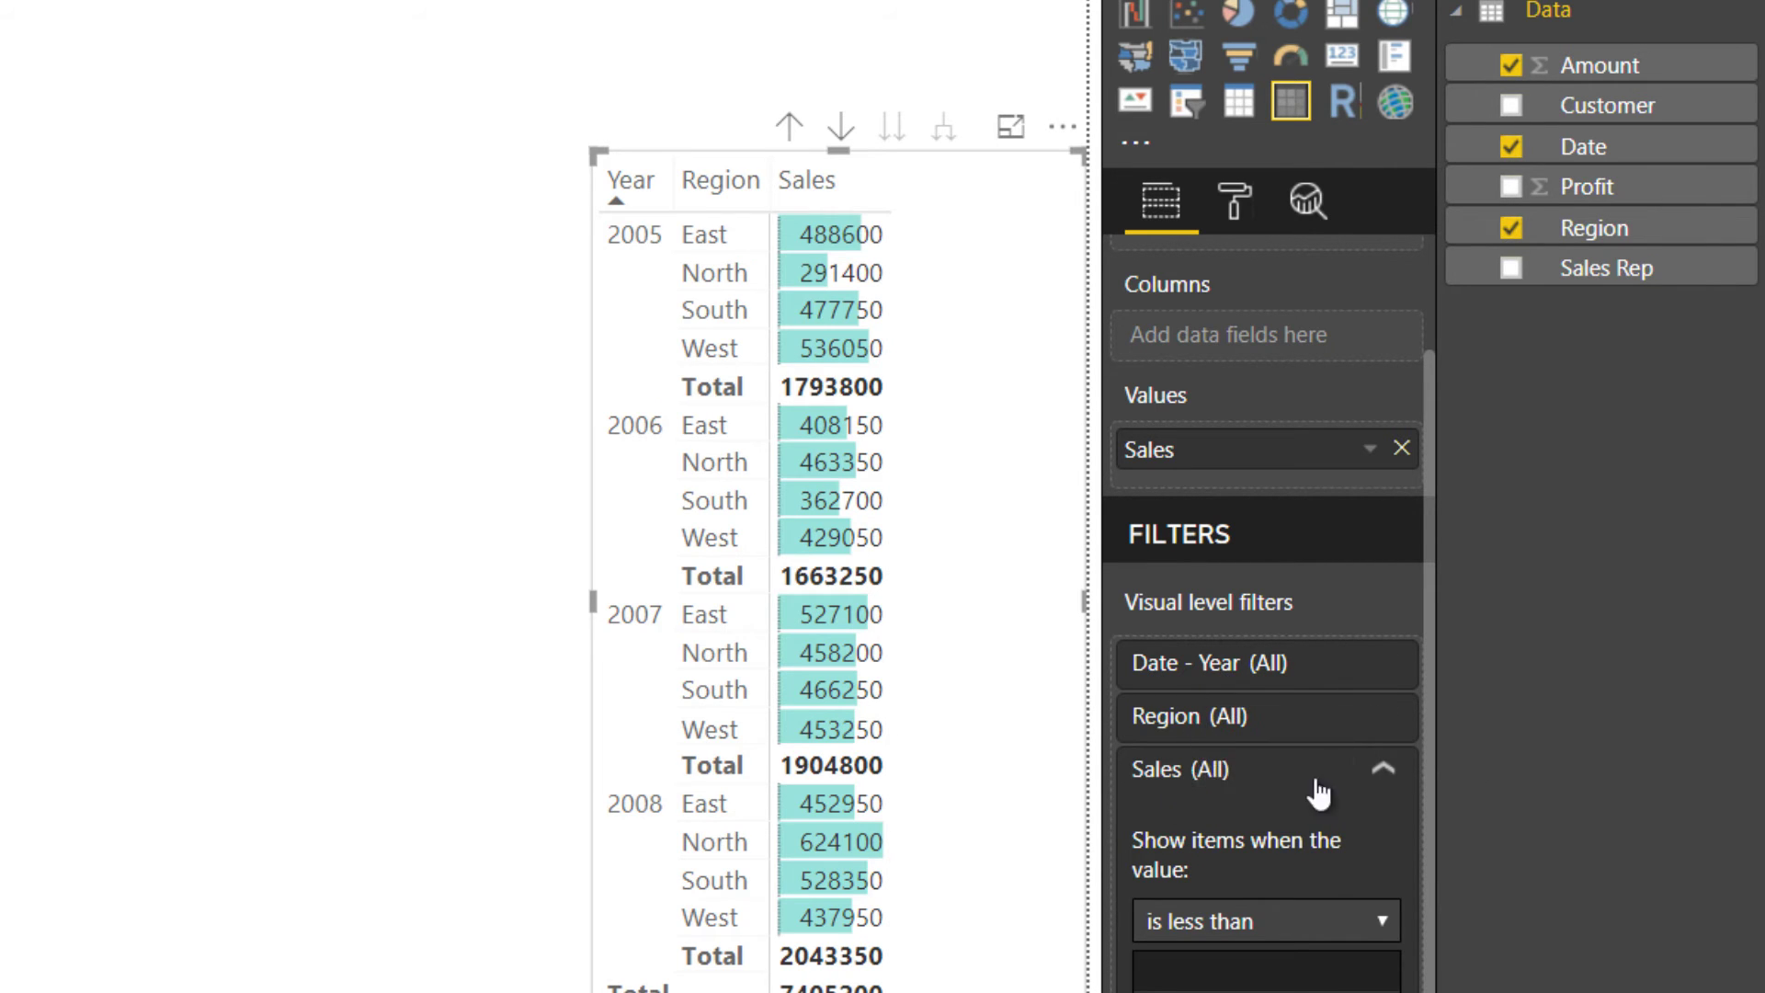
pyautogui.click(1383, 768)
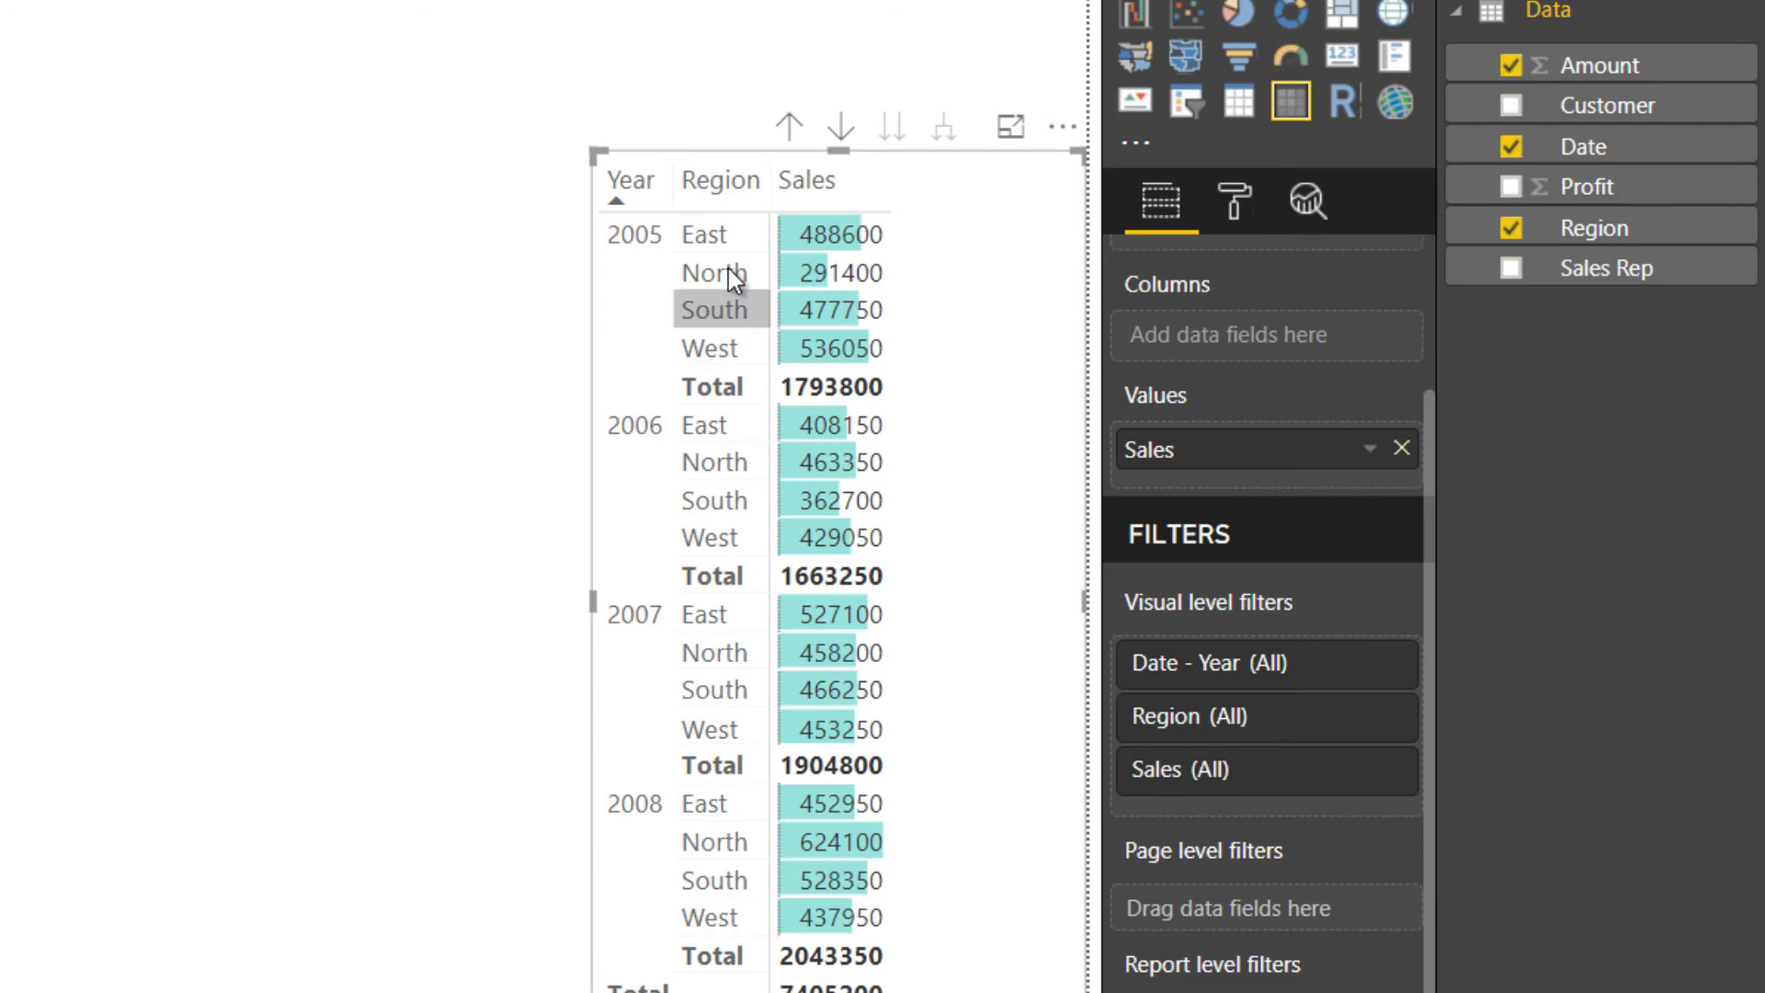
# Add a Customer visual-level filter, try Data Tronics, then remove the filter.
pyautogui.moveTo(1613, 108); pyautogui.dragTo(1278, 816)
pyautogui.scroll(-3, 1215, 863)
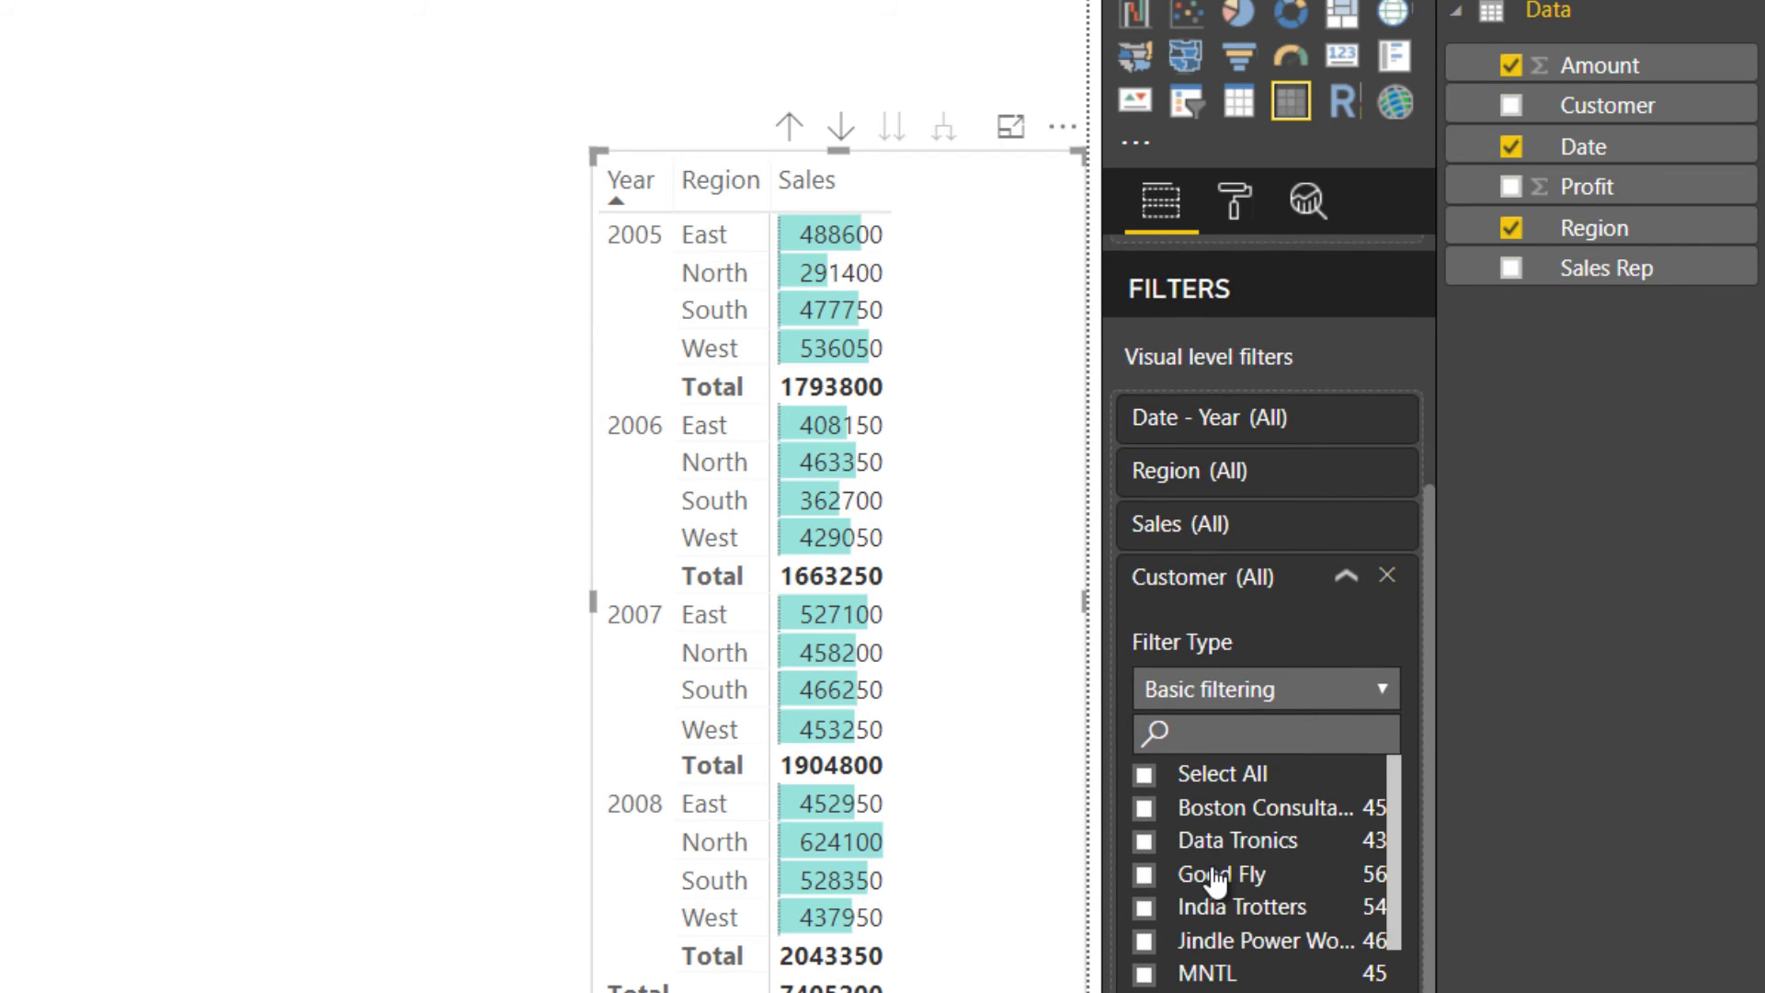
pyautogui.click(1143, 840)
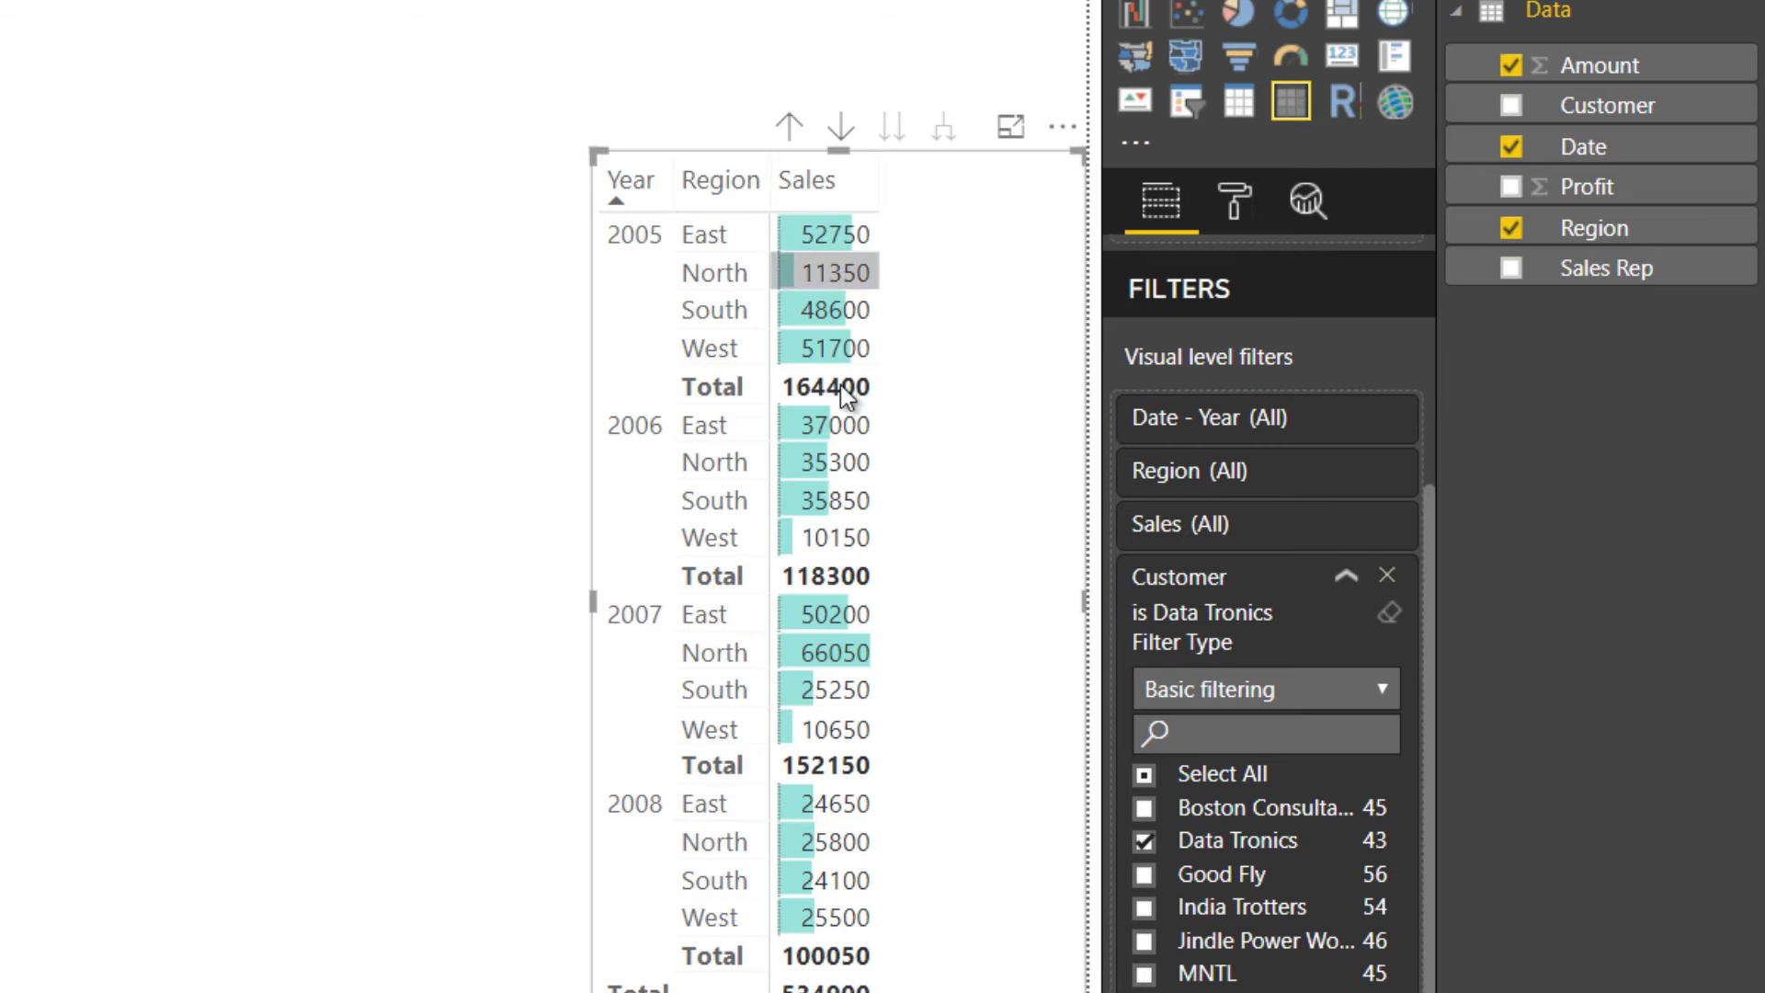
pyautogui.click(1143, 840)
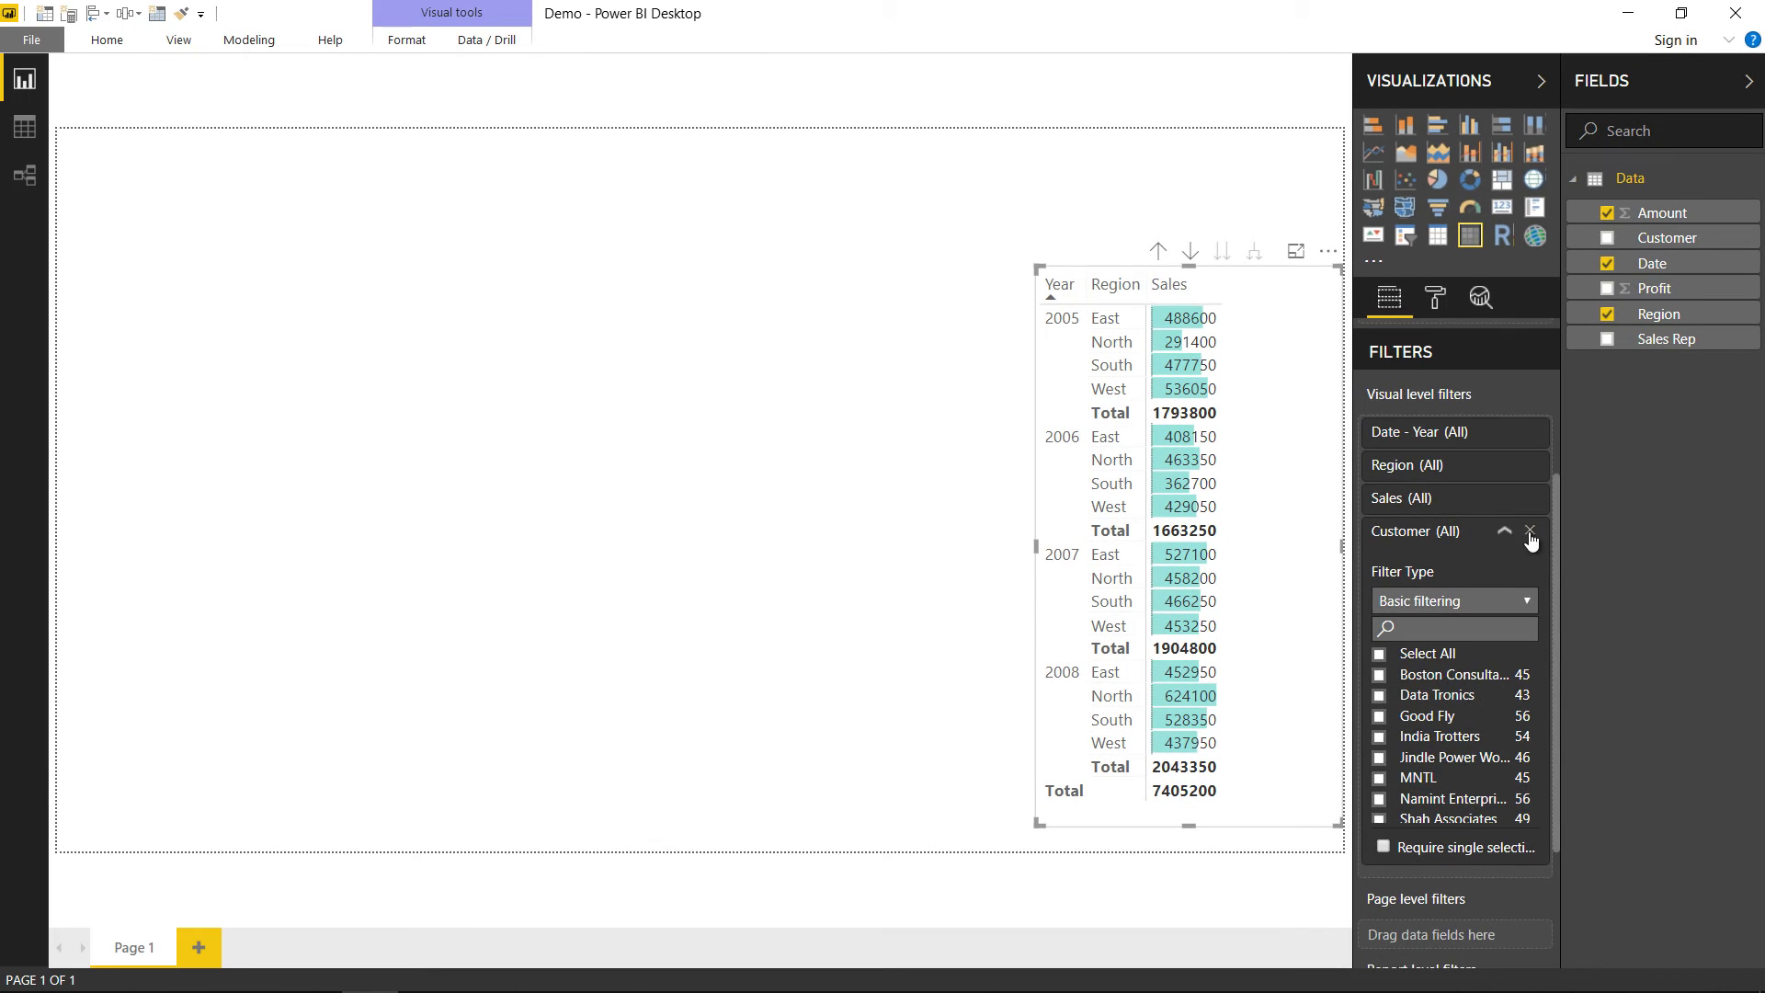
pyautogui.click(1529, 533)
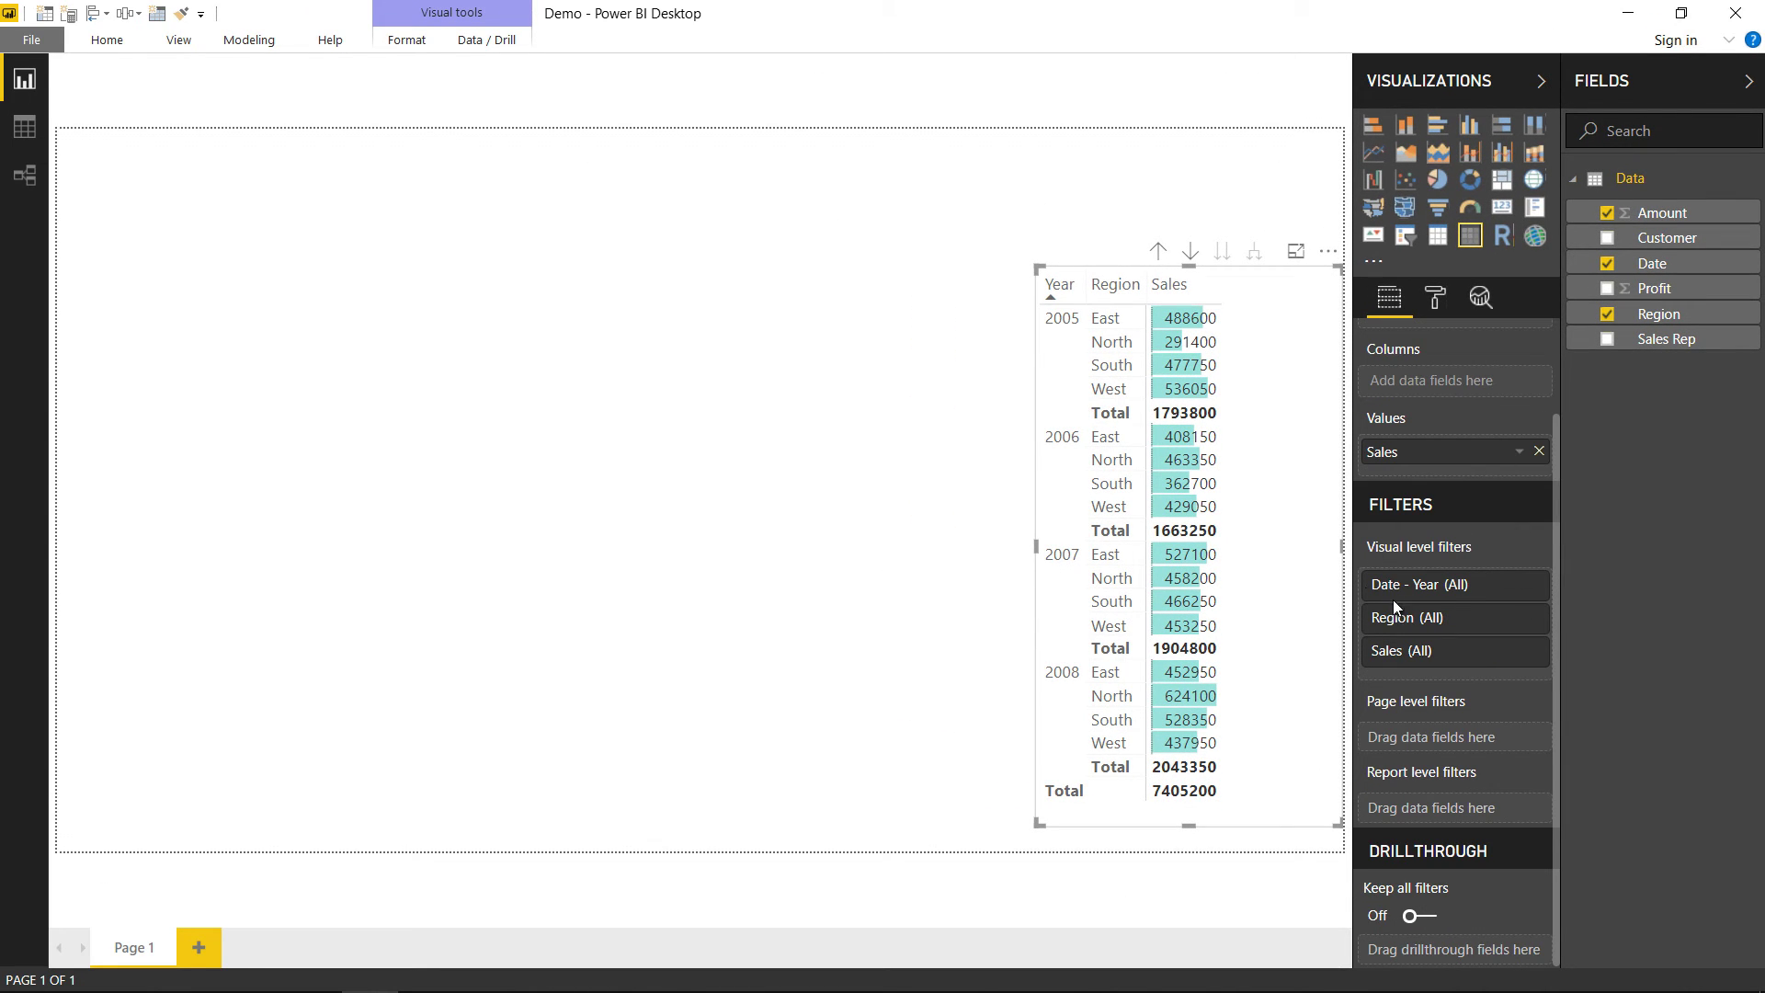
pyautogui.hotkey('alt', 'Tab')
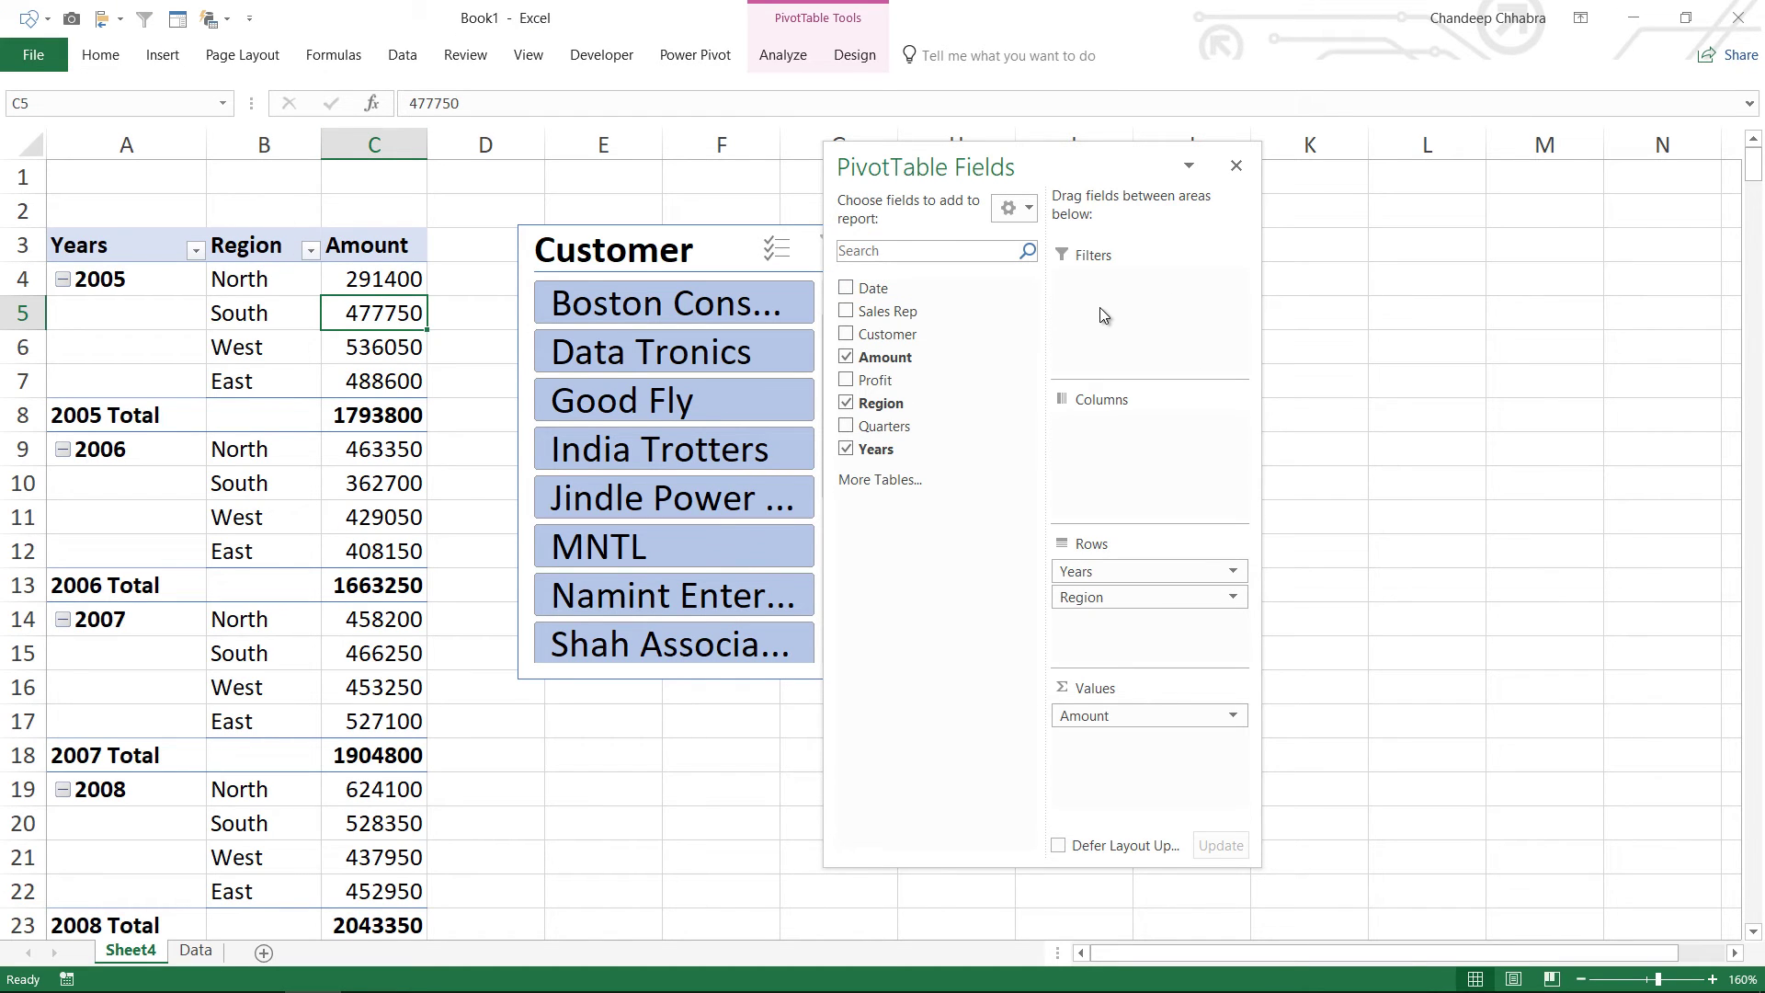
# Drill down on the 2005 South amount 477750 to list its detail records on new Sheet5.
pyautogui.moveTo(1011, 168); pyautogui.dragTo(1144, 155)
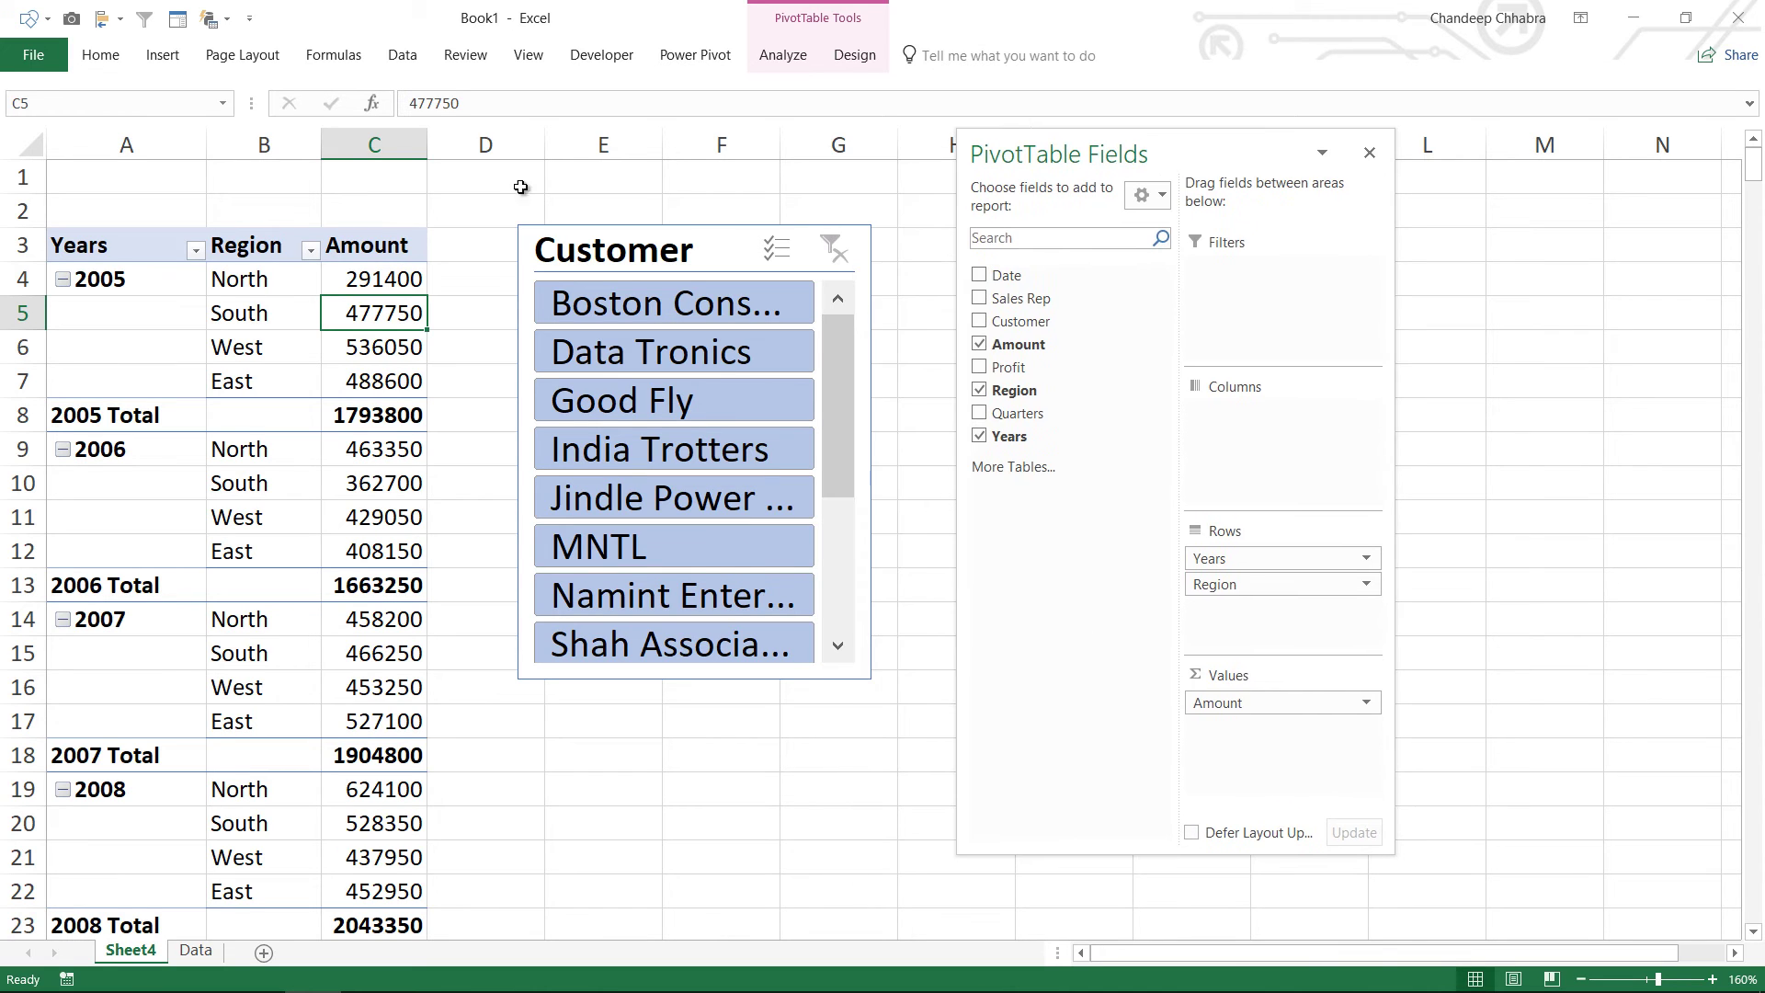
pyautogui.doubleClick(372, 316)
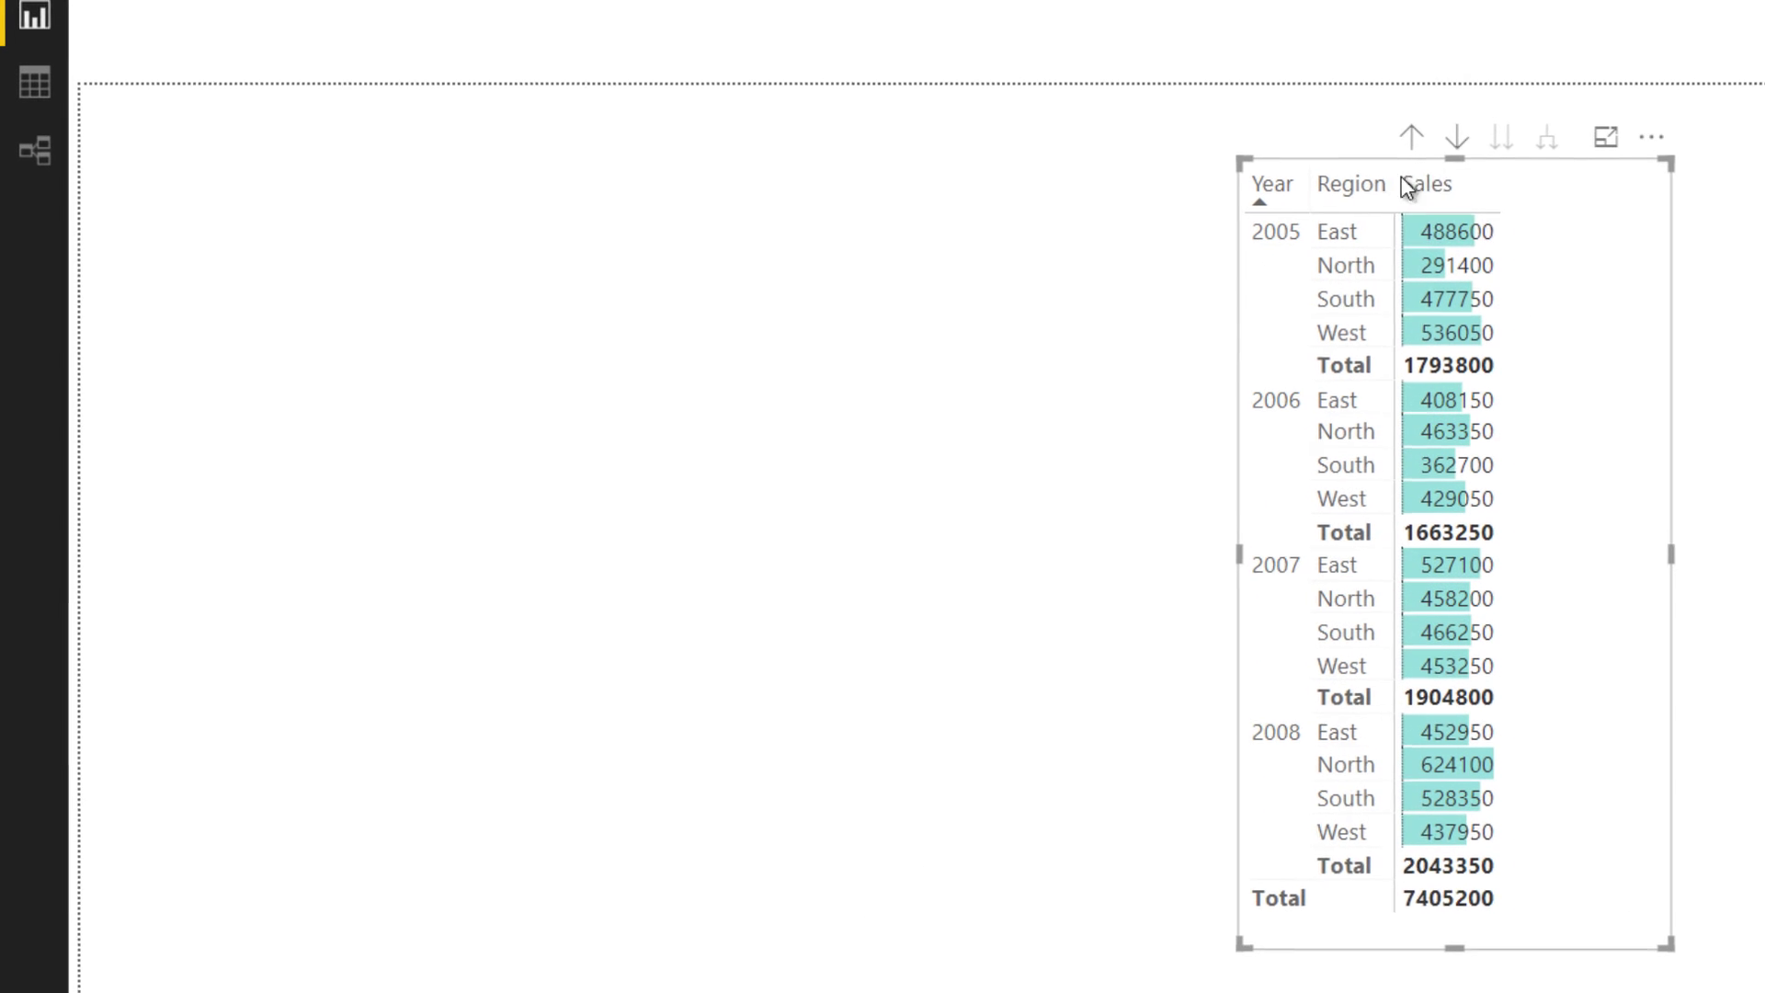
# View the records behind the 2005 East sales value with See Records, then return to the report.
pyautogui.moveTo(1444, 235)
pyautogui.rightClick(1462, 228)
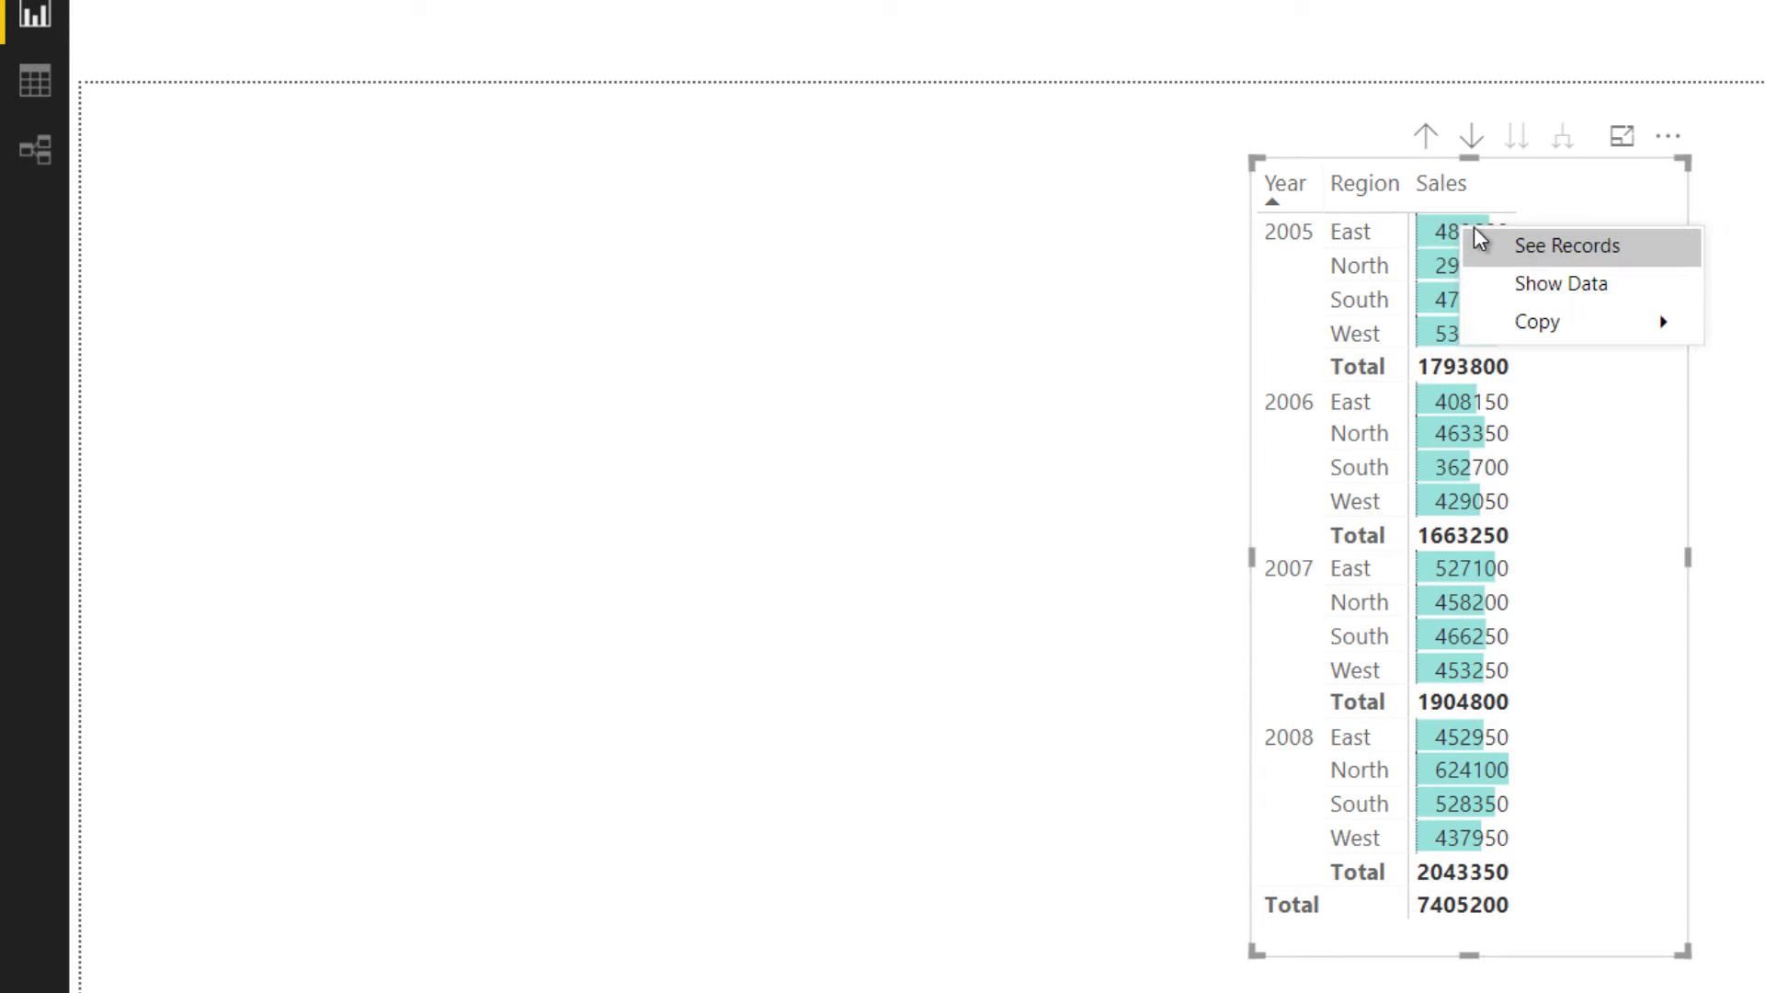
pyautogui.click(1564, 256)
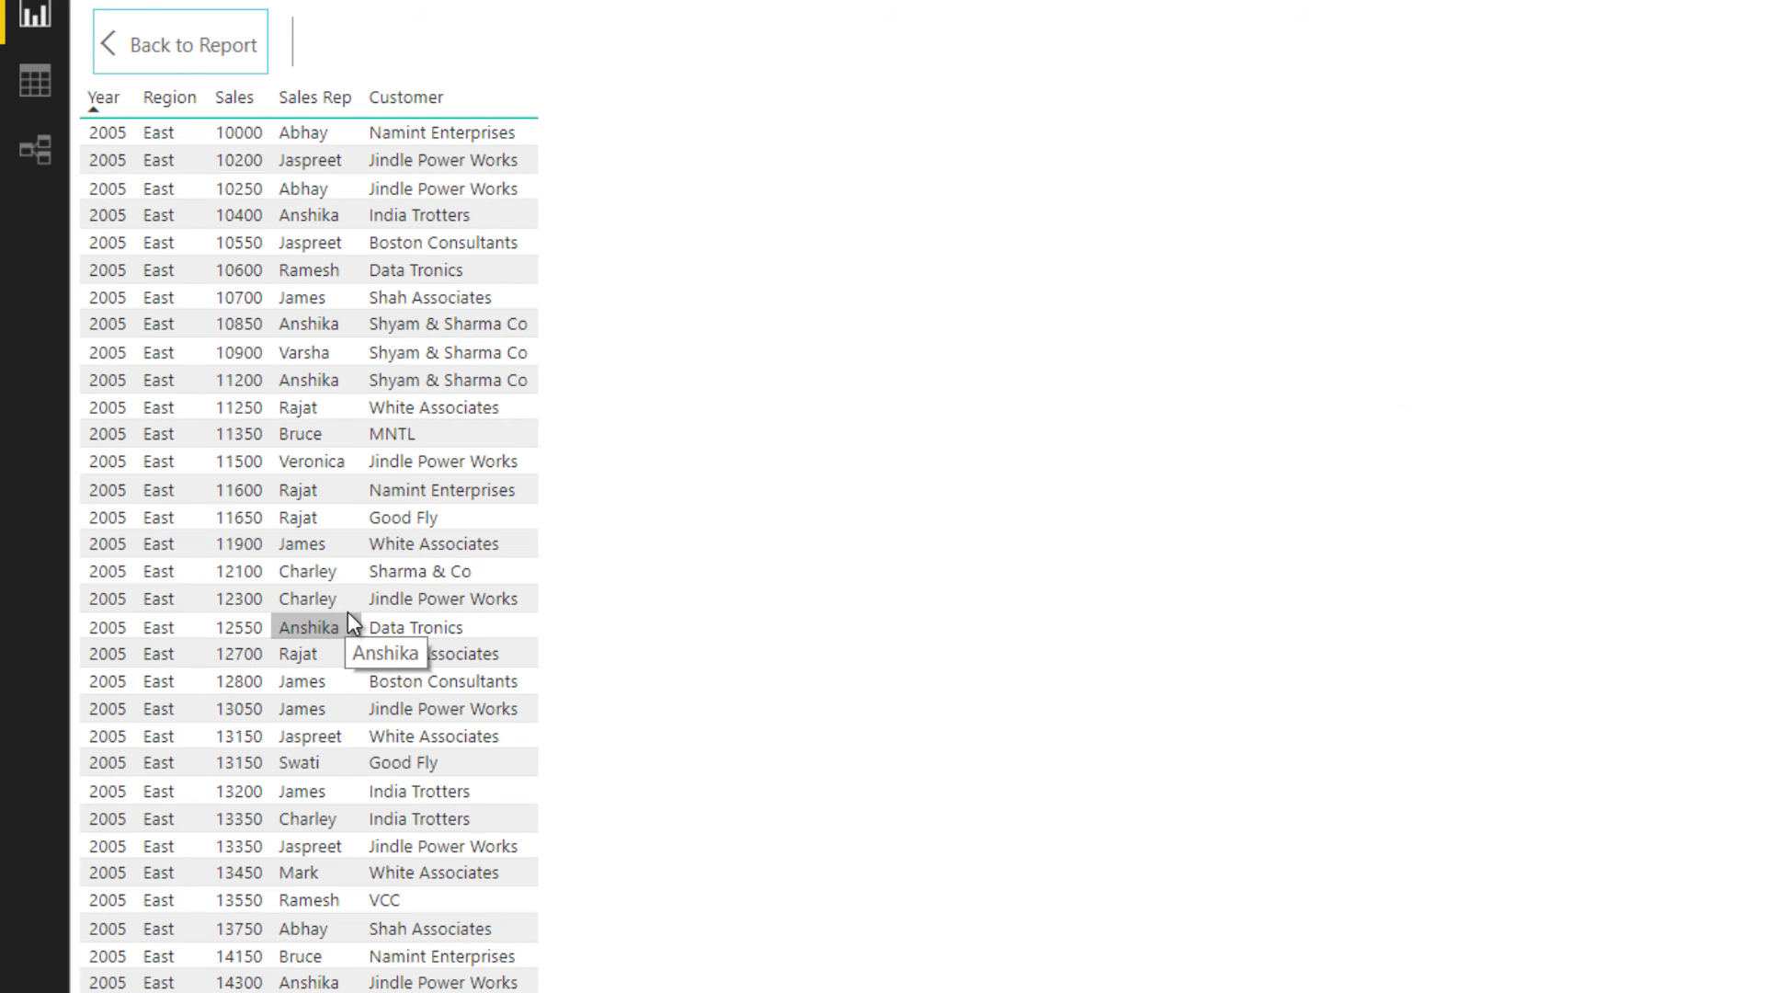
pyautogui.click(193, 57)
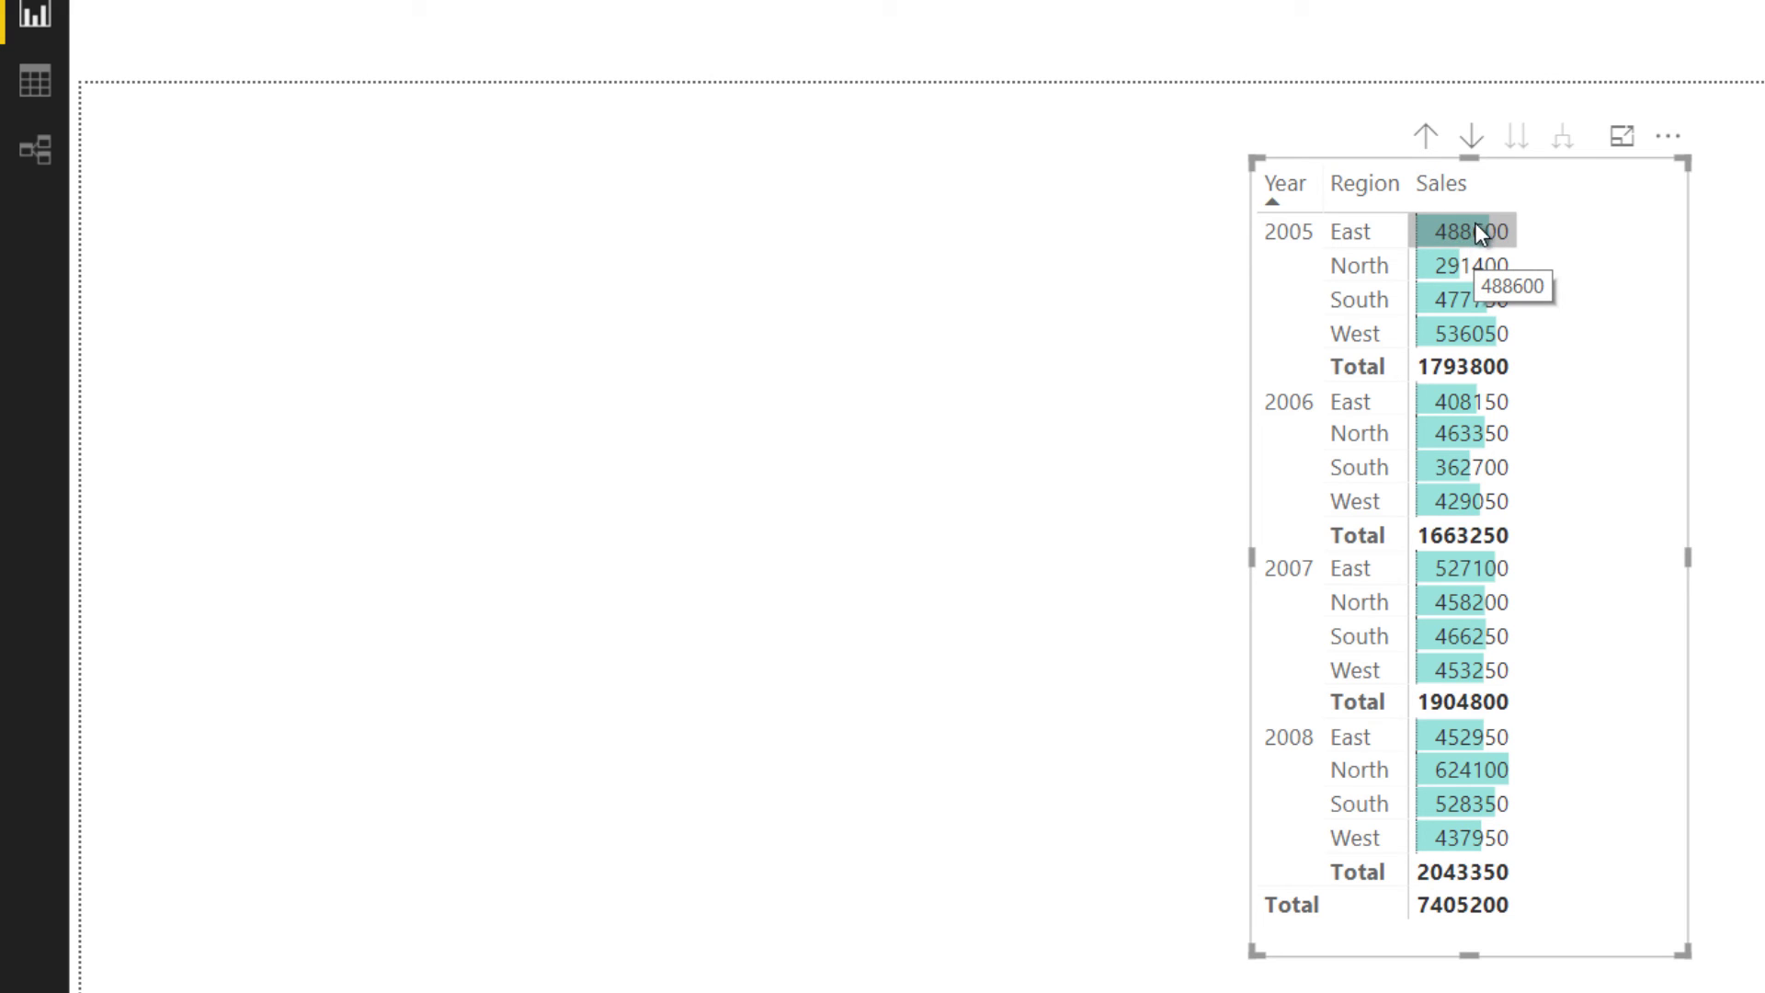
# View the records behind the 2005 total, then return to the report.
pyautogui.rightClick(1450, 364)
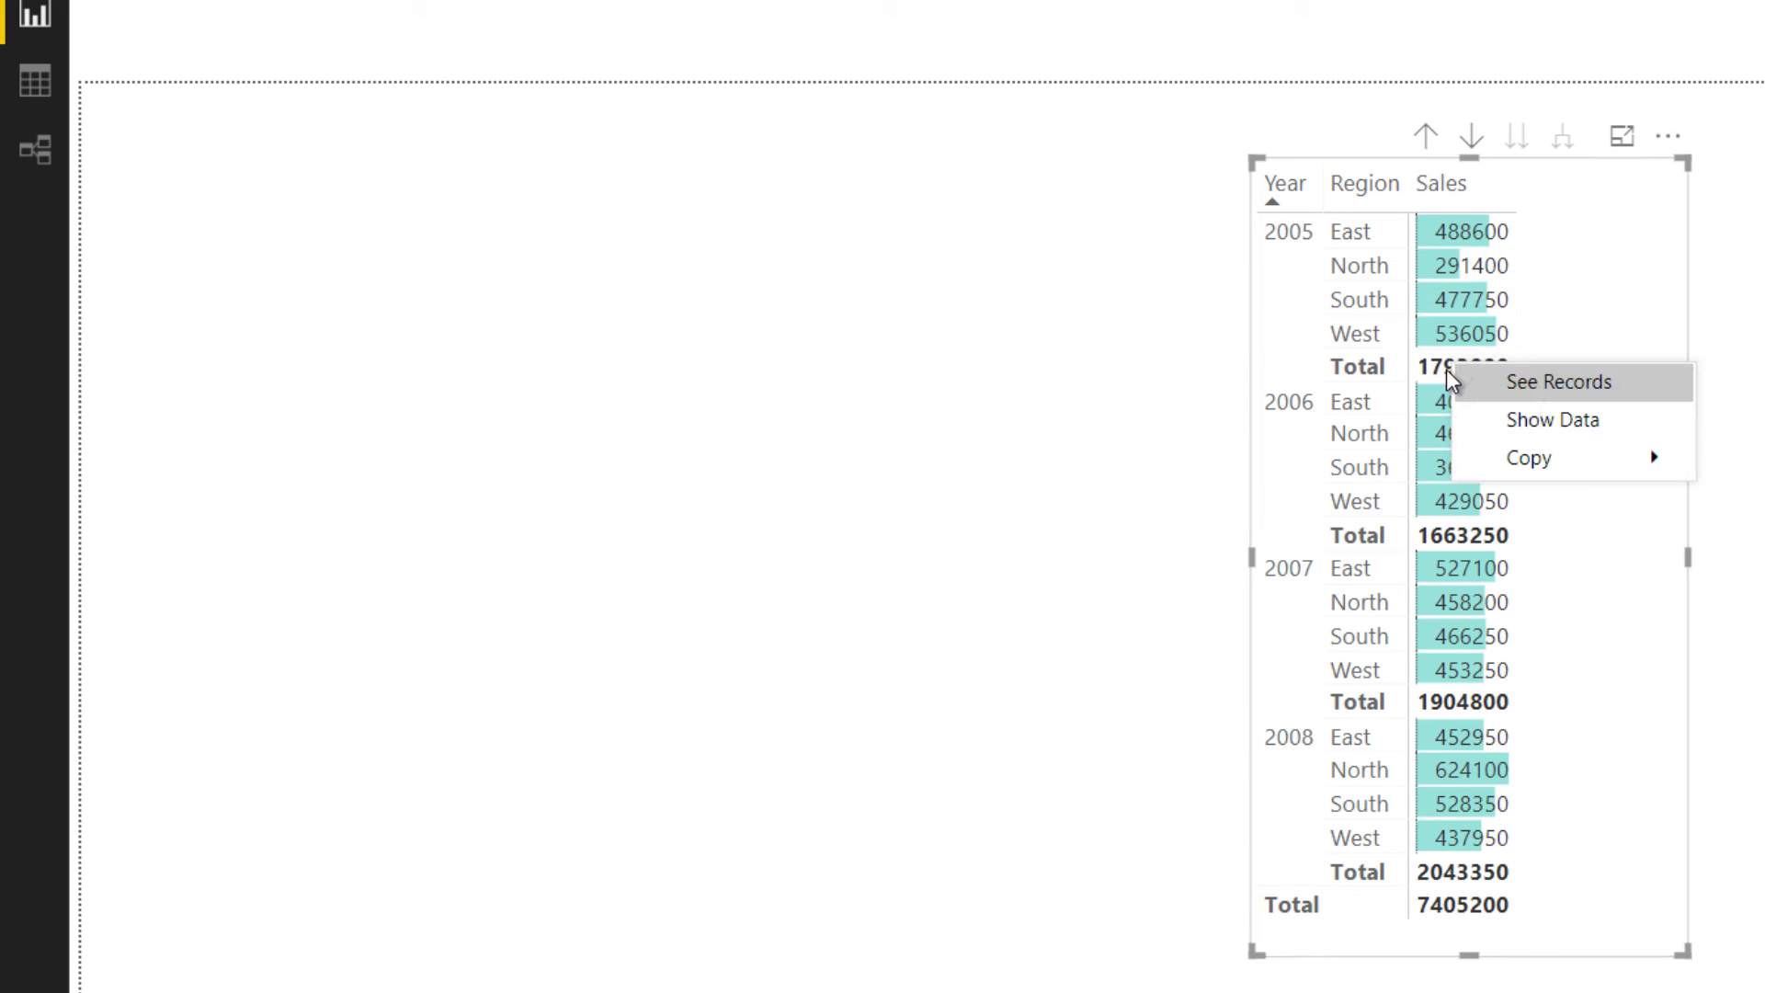
pyautogui.click(1563, 381)
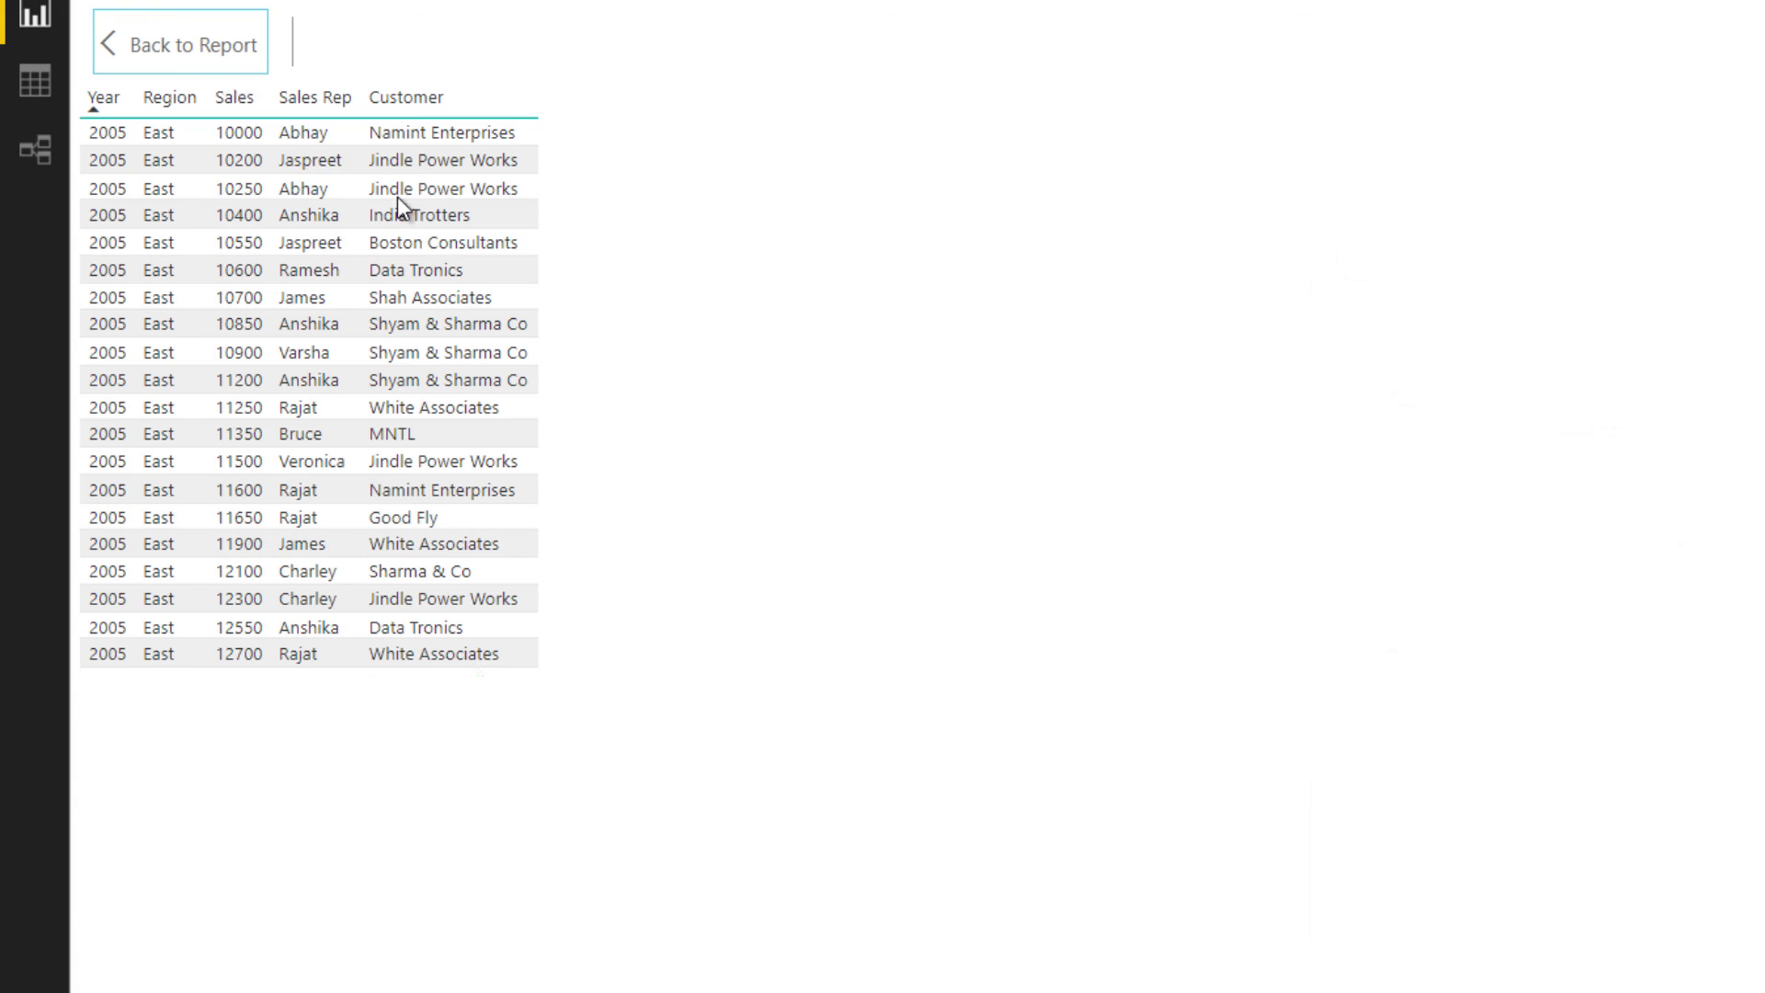
pyautogui.click(209, 57)
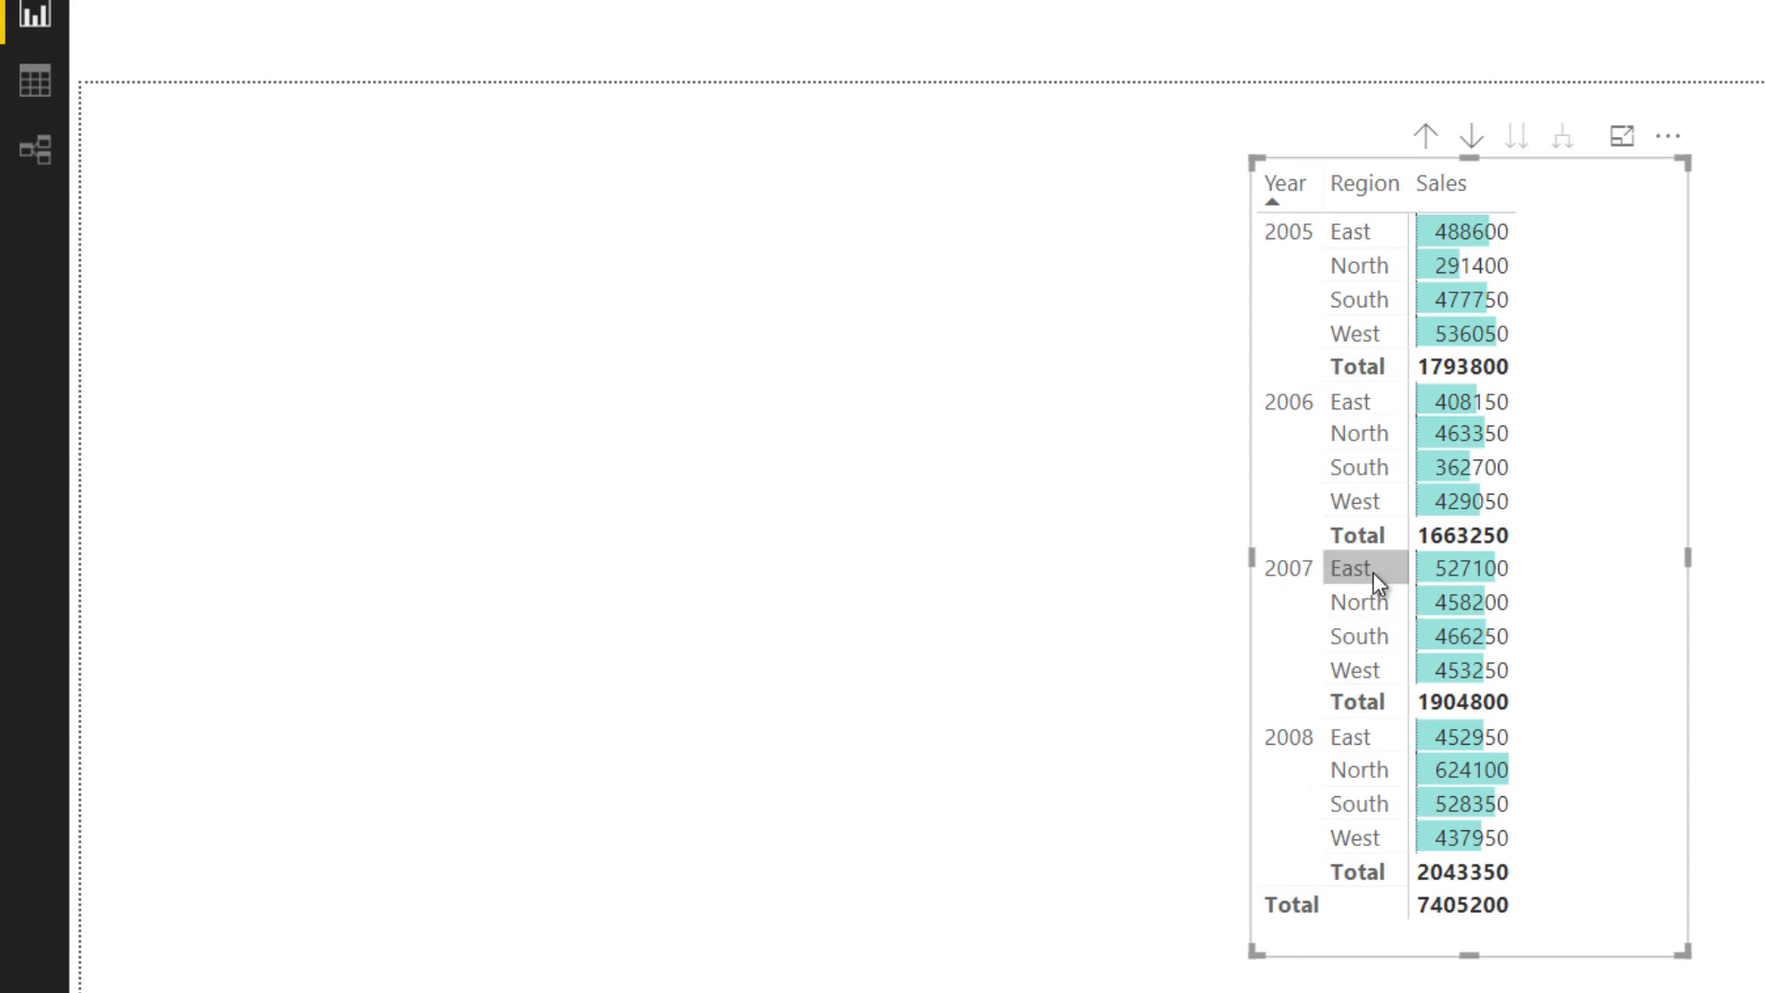
# View the records behind the 2008 total, then return to the report.
pyautogui.rightClick(1452, 878)
pyautogui.click(1472, 897)
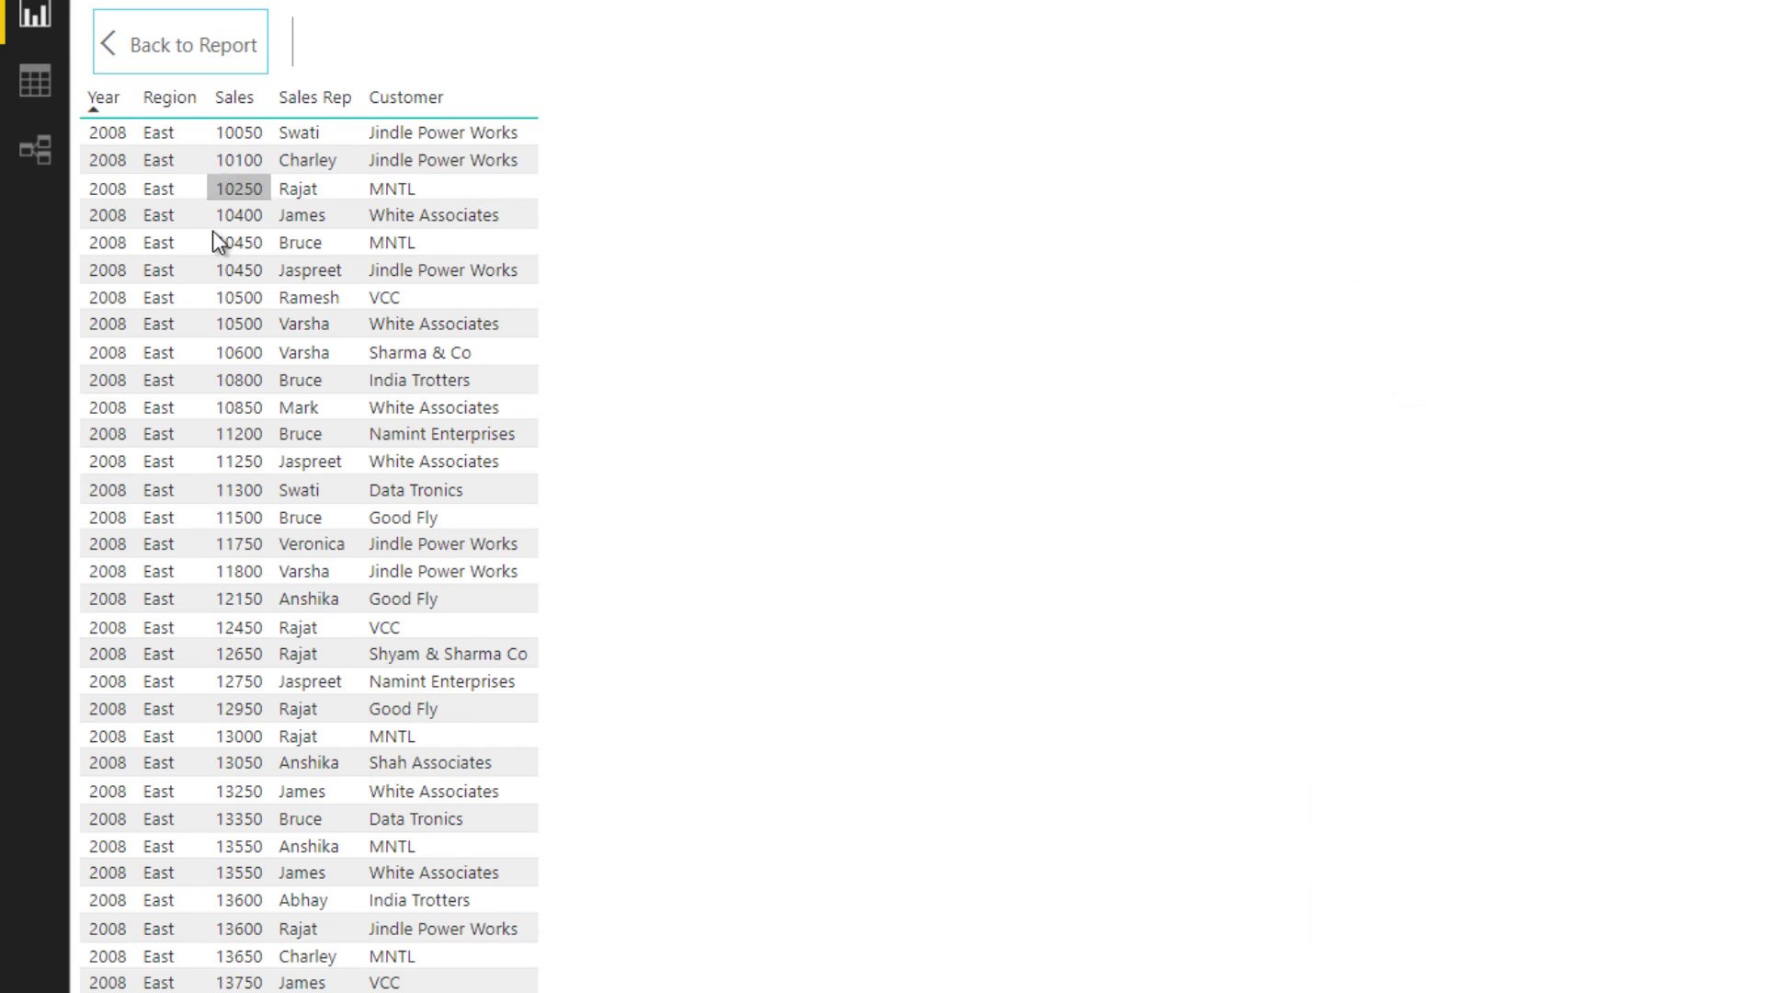
pyautogui.click(181, 42)
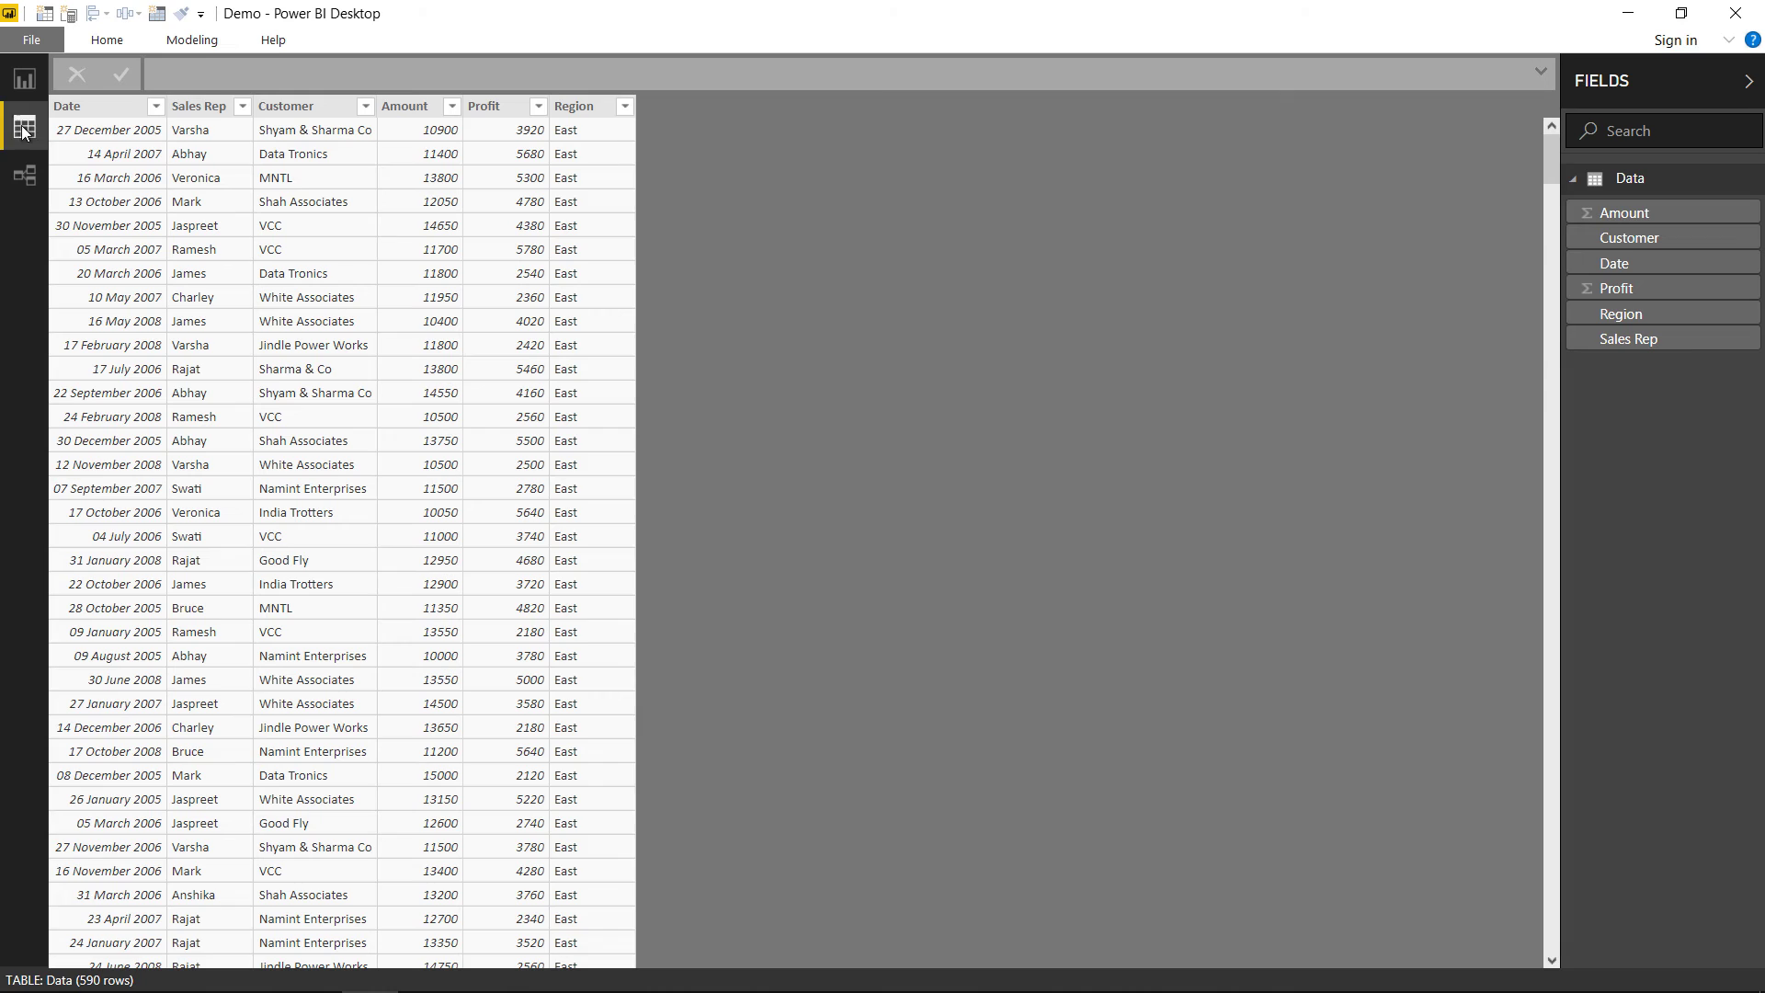
pyautogui.click(20, 129)
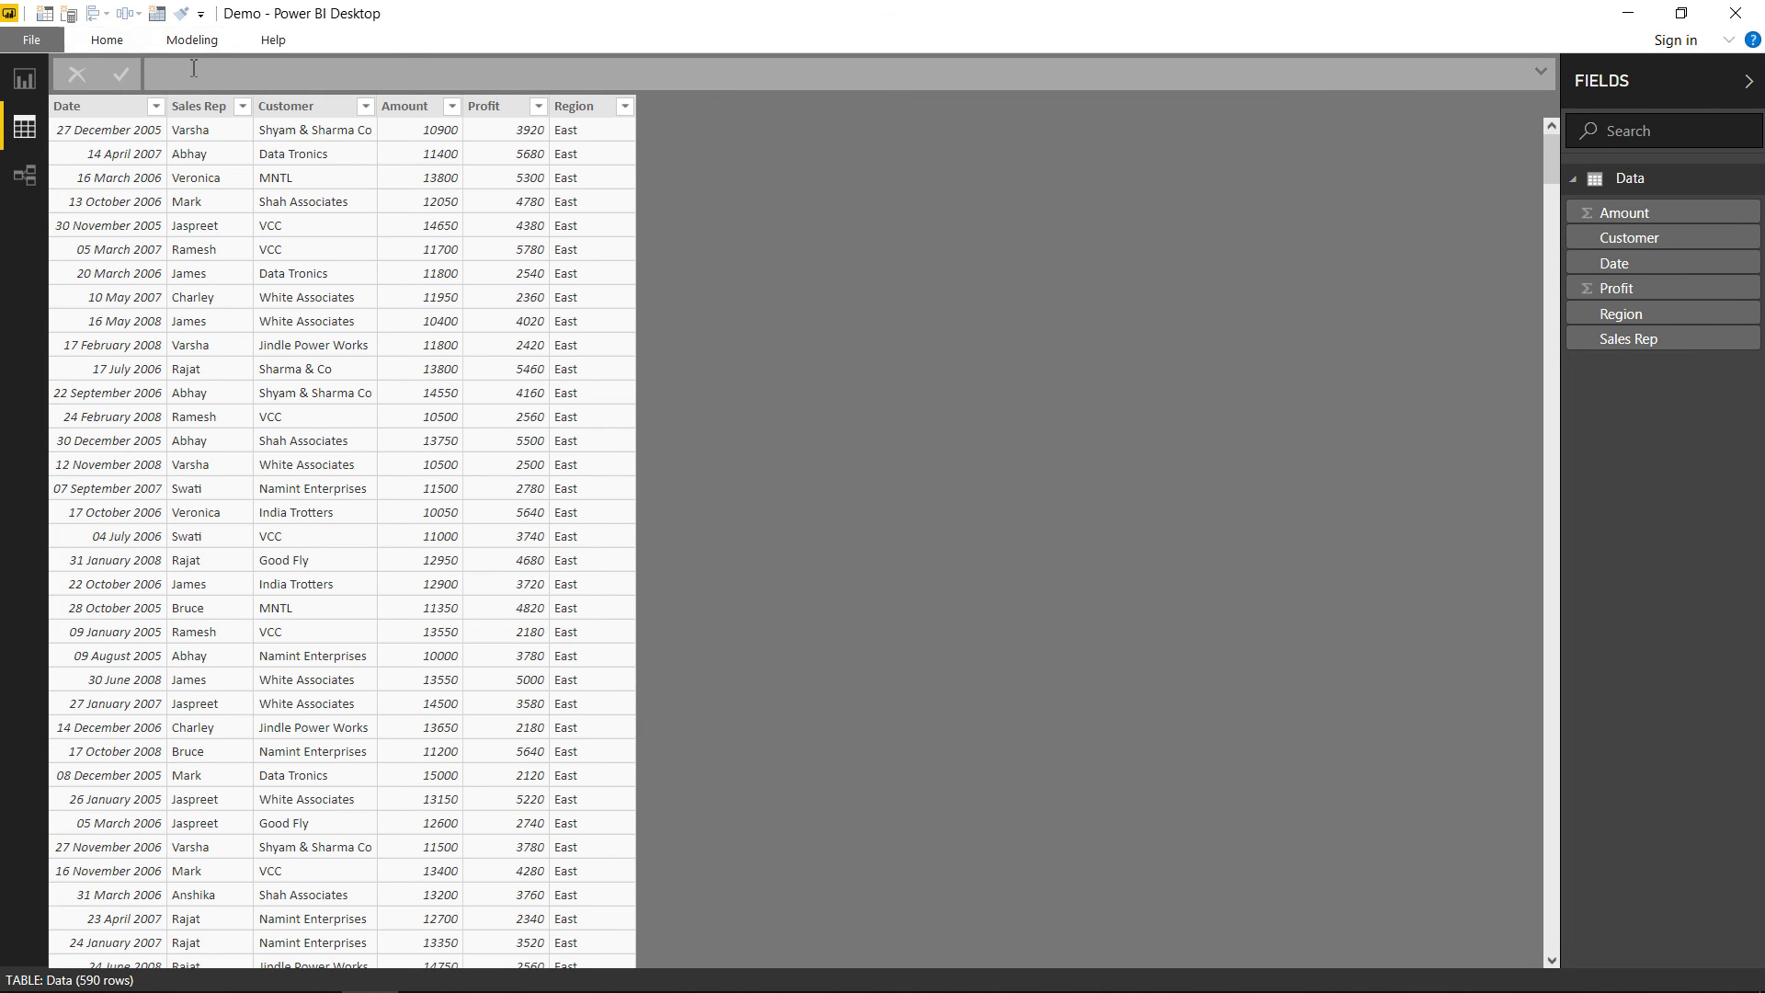
pyautogui.click(24, 78)
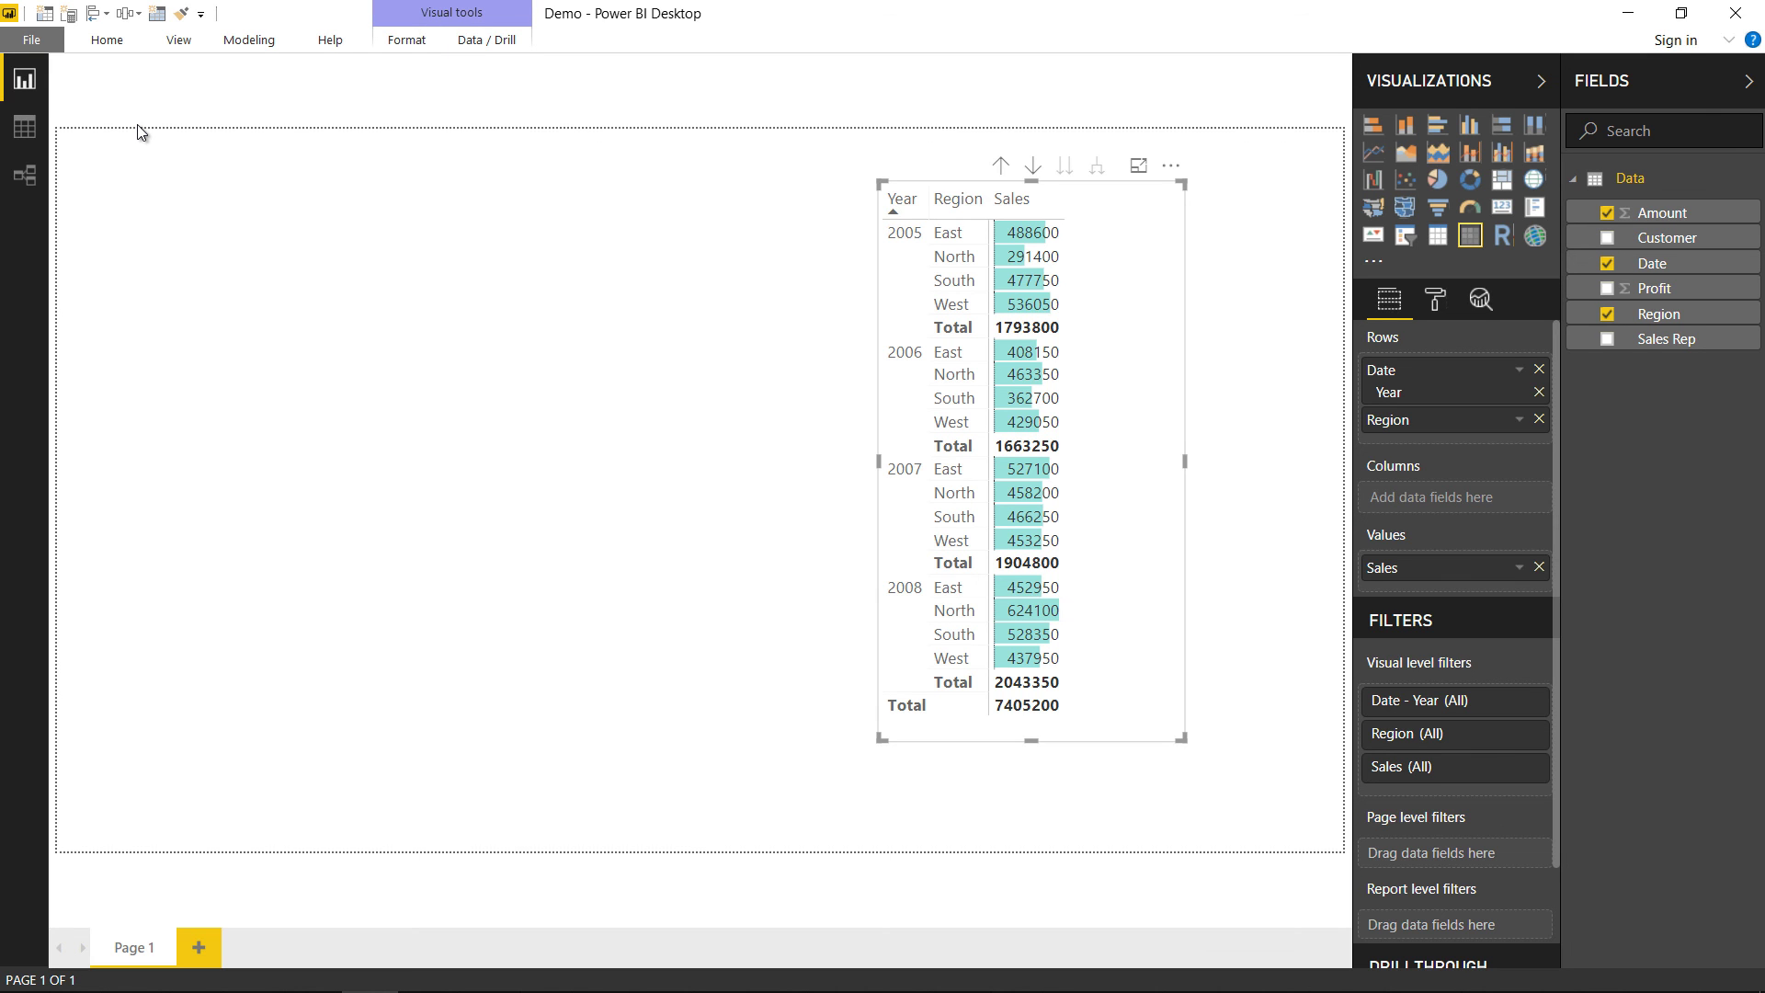